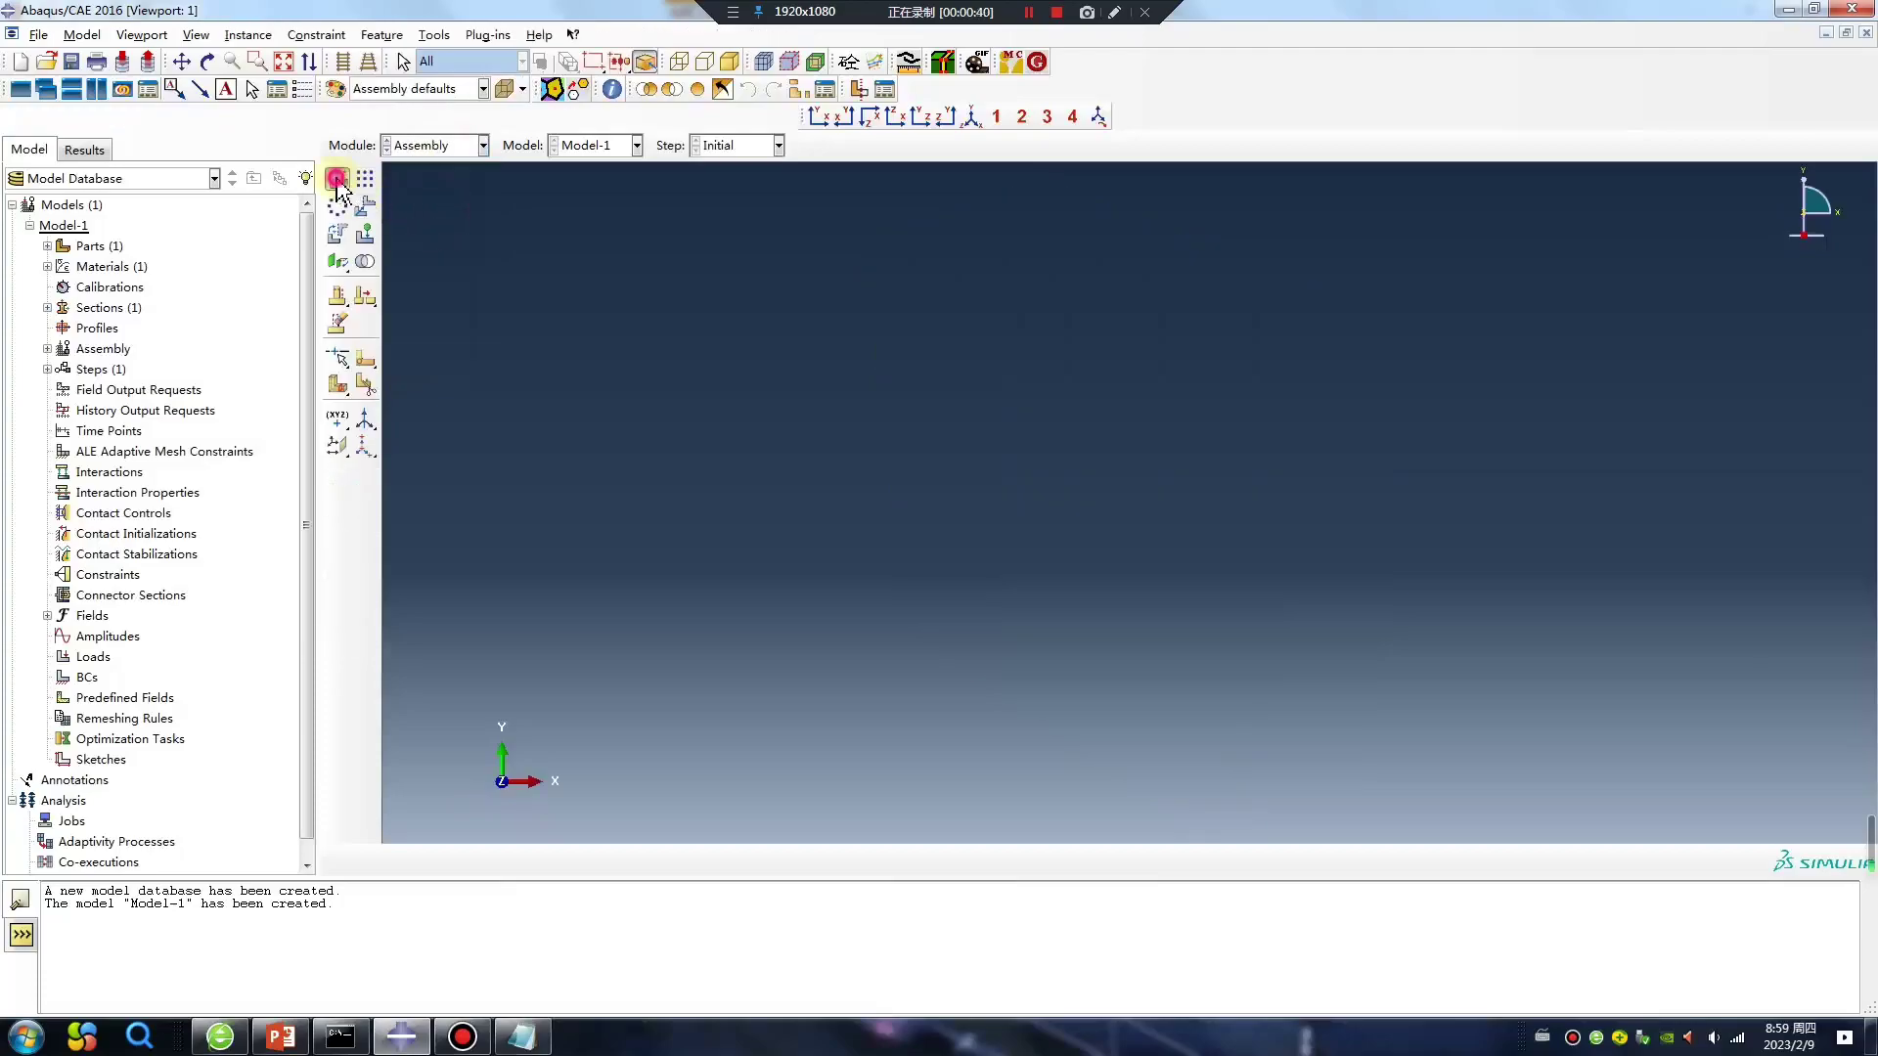
# Create an instance of the part in the assembly and highlight that instance from the model tree
pyautogui.click(88, 655)
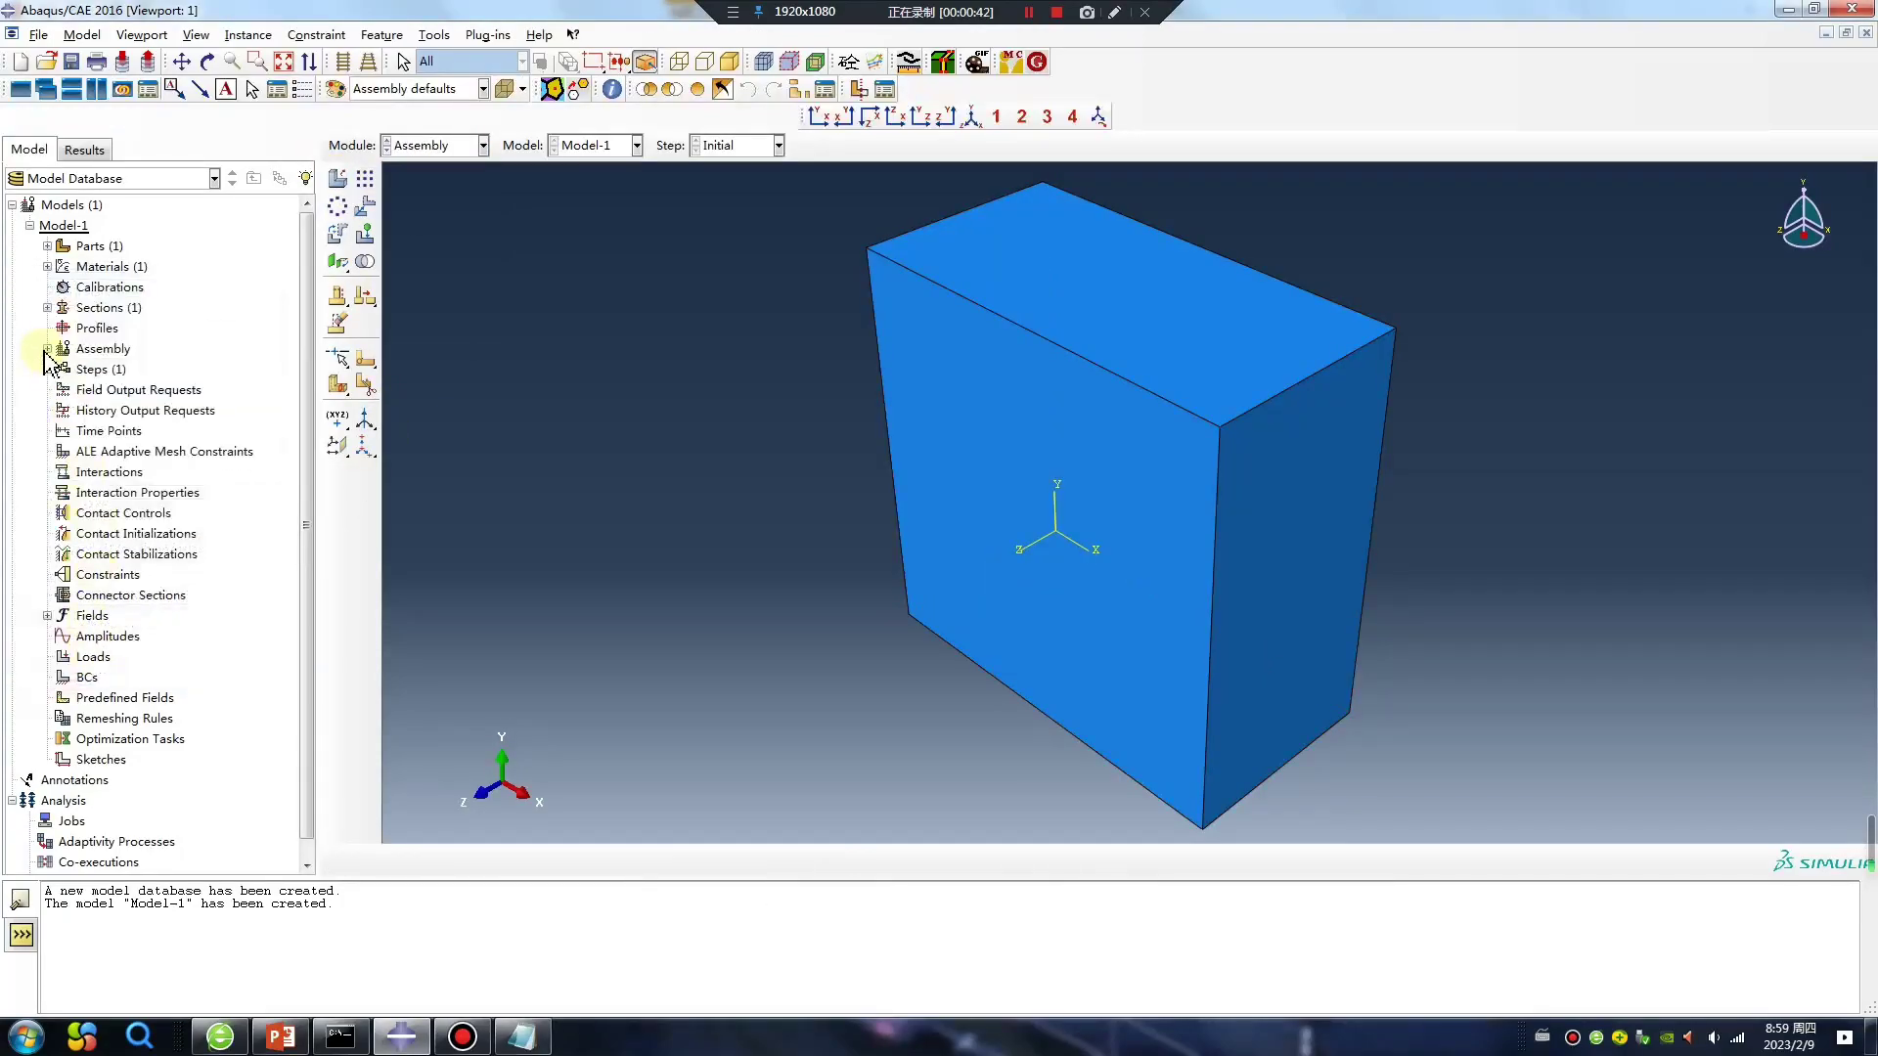
pyautogui.click(46, 349)
pyautogui.click(64, 369)
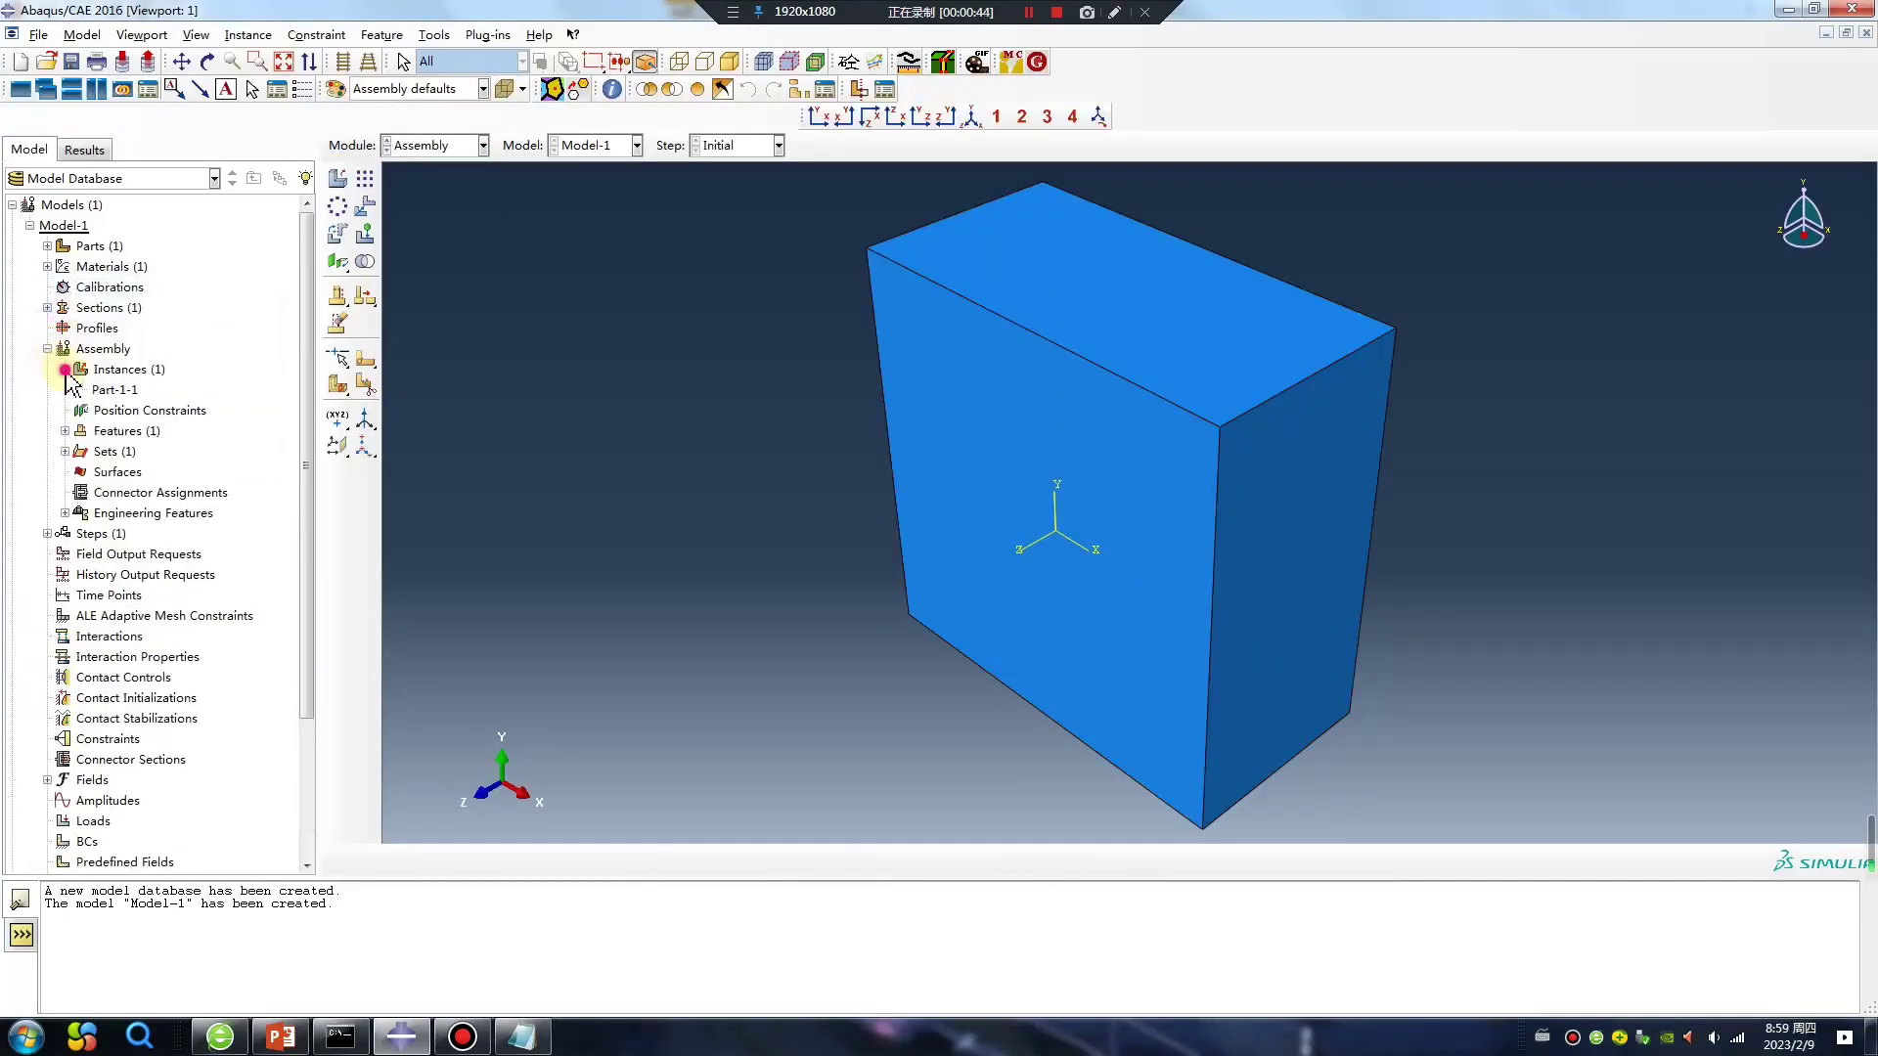
pyautogui.click(117, 392)
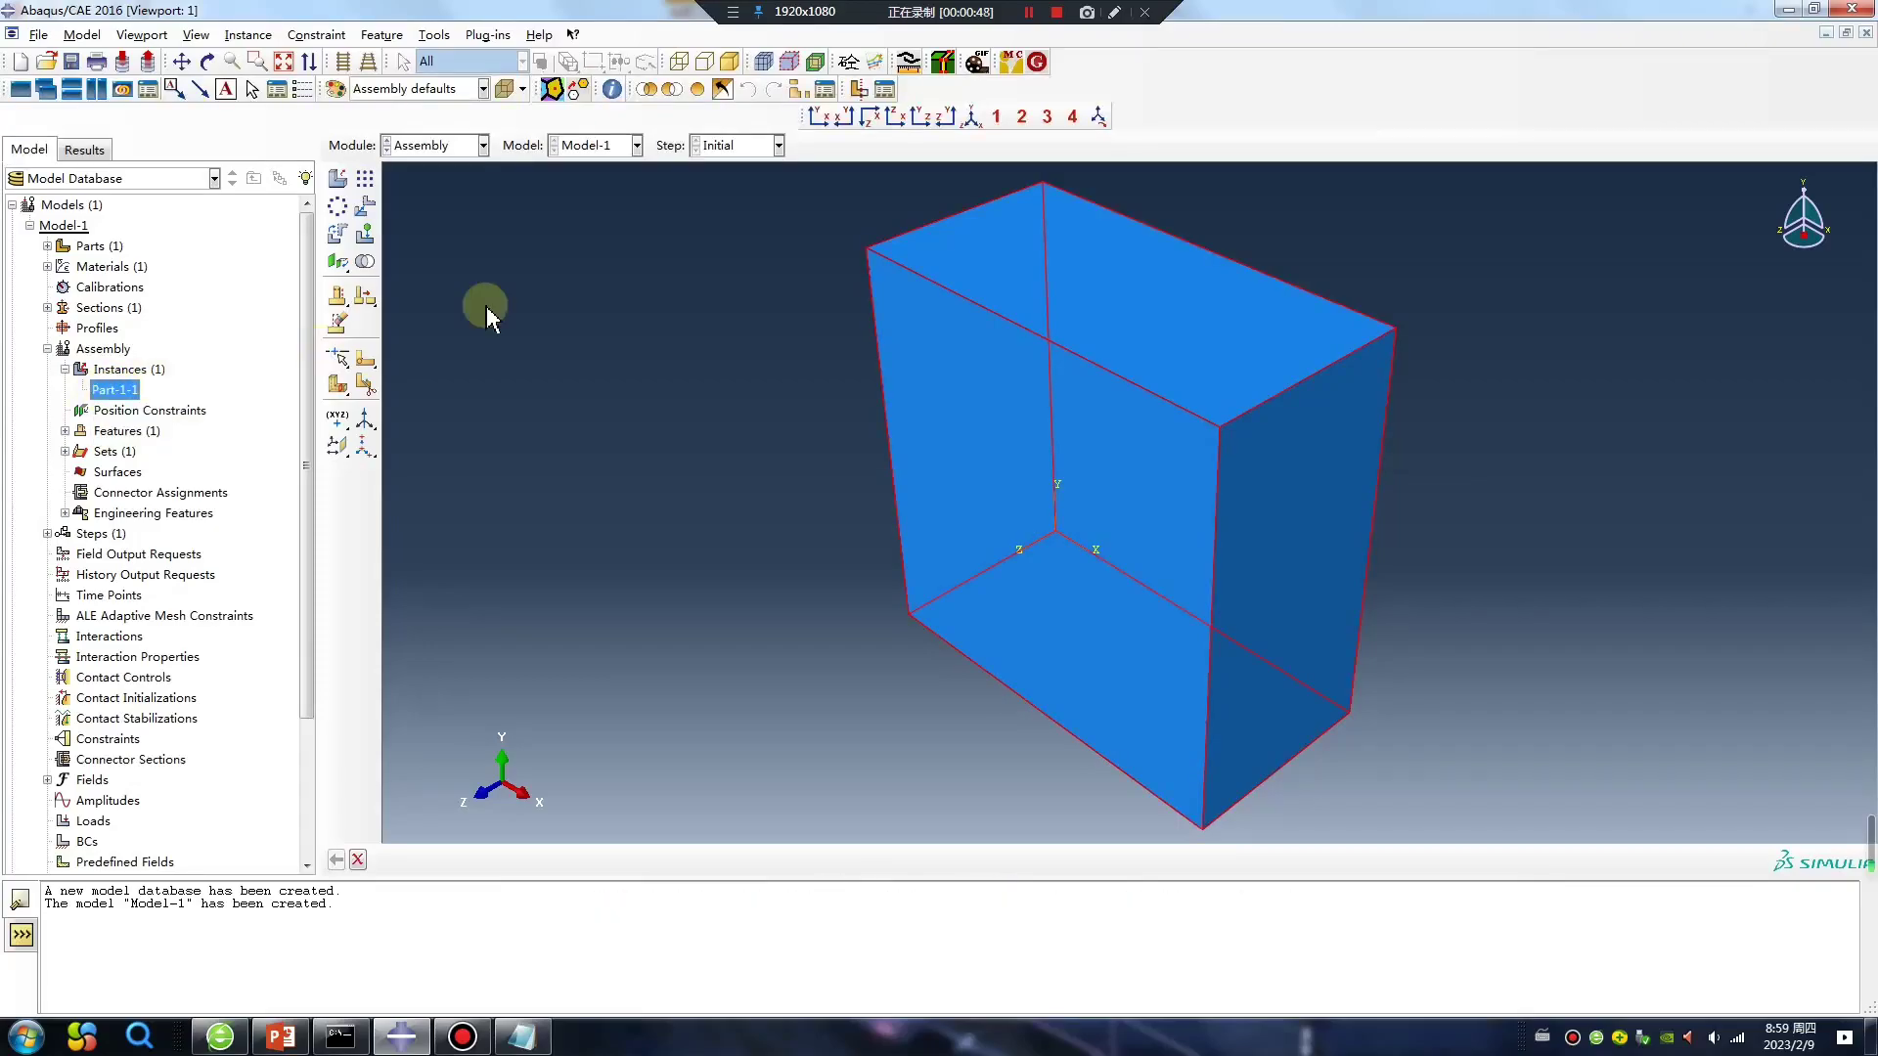
# Switch to the Mesh module and mesh Part-1 at part level
pyautogui.click(450, 149)
pyautogui.click(440, 290)
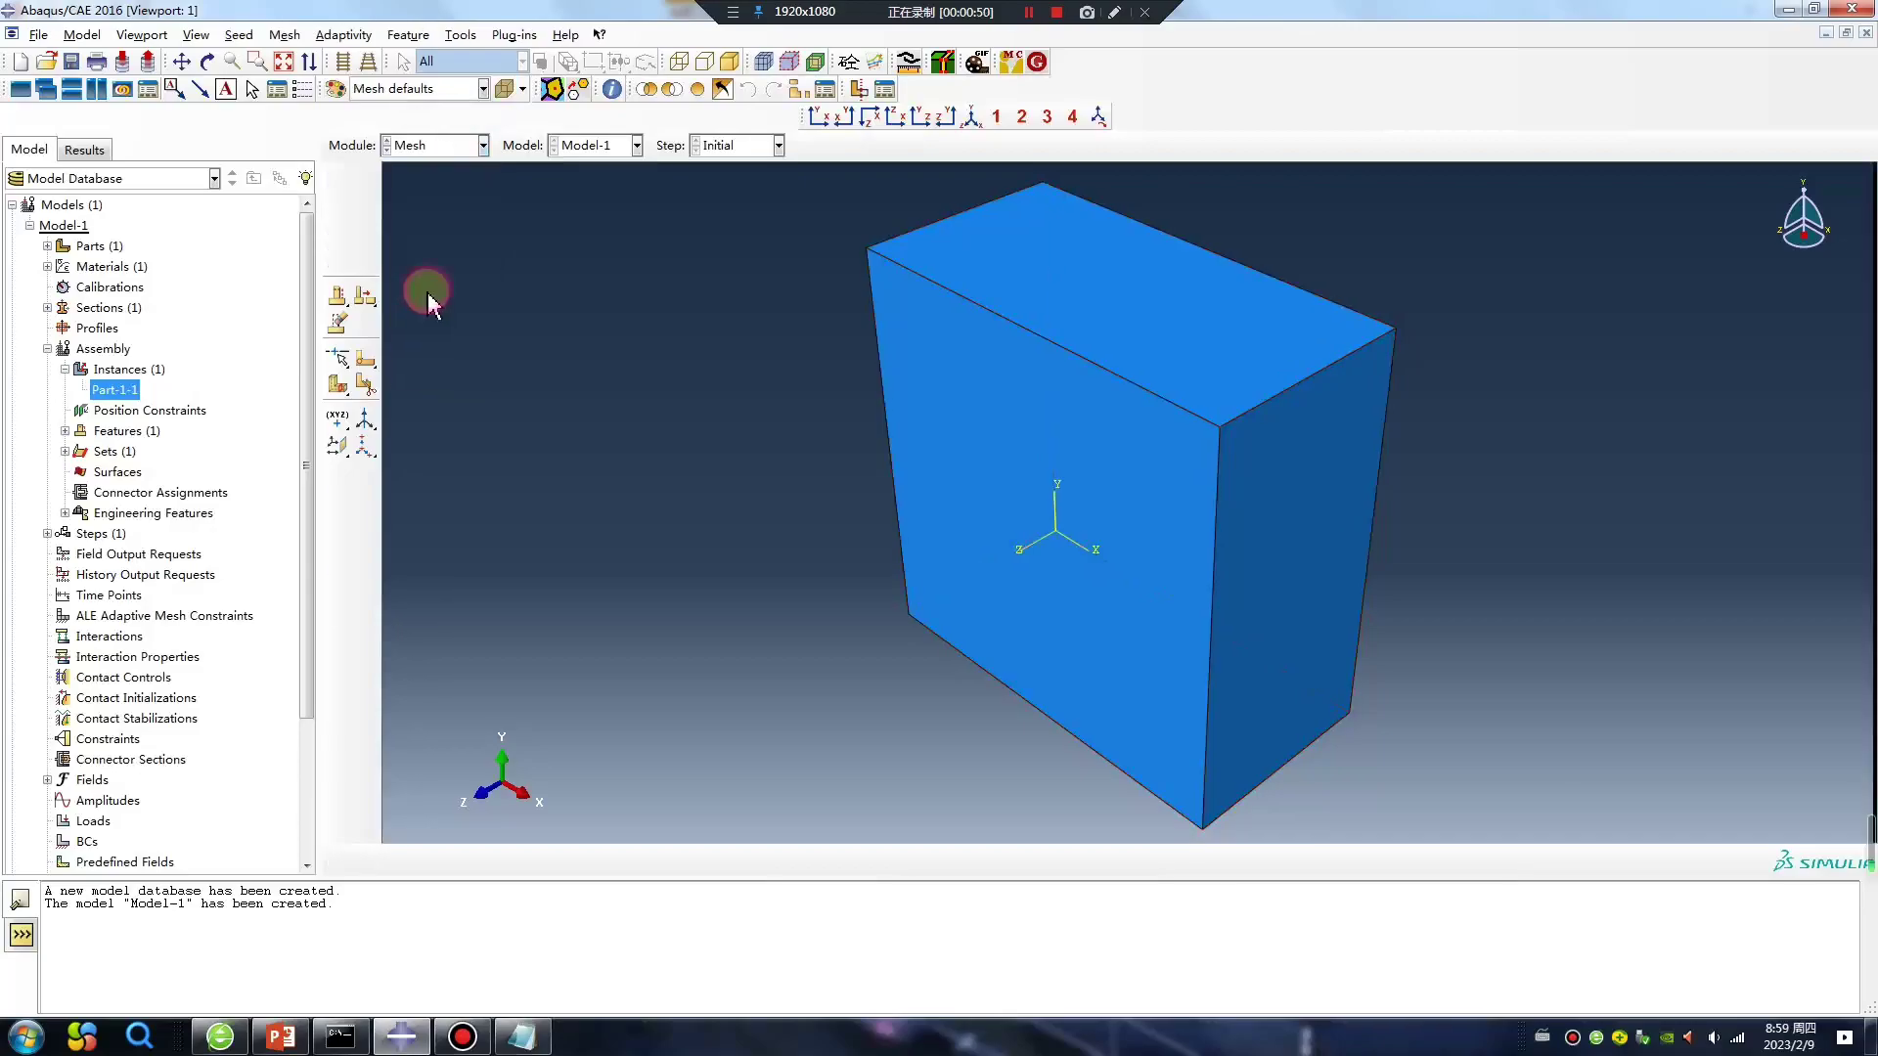
pyautogui.click(780, 145)
pyautogui.click(337, 205)
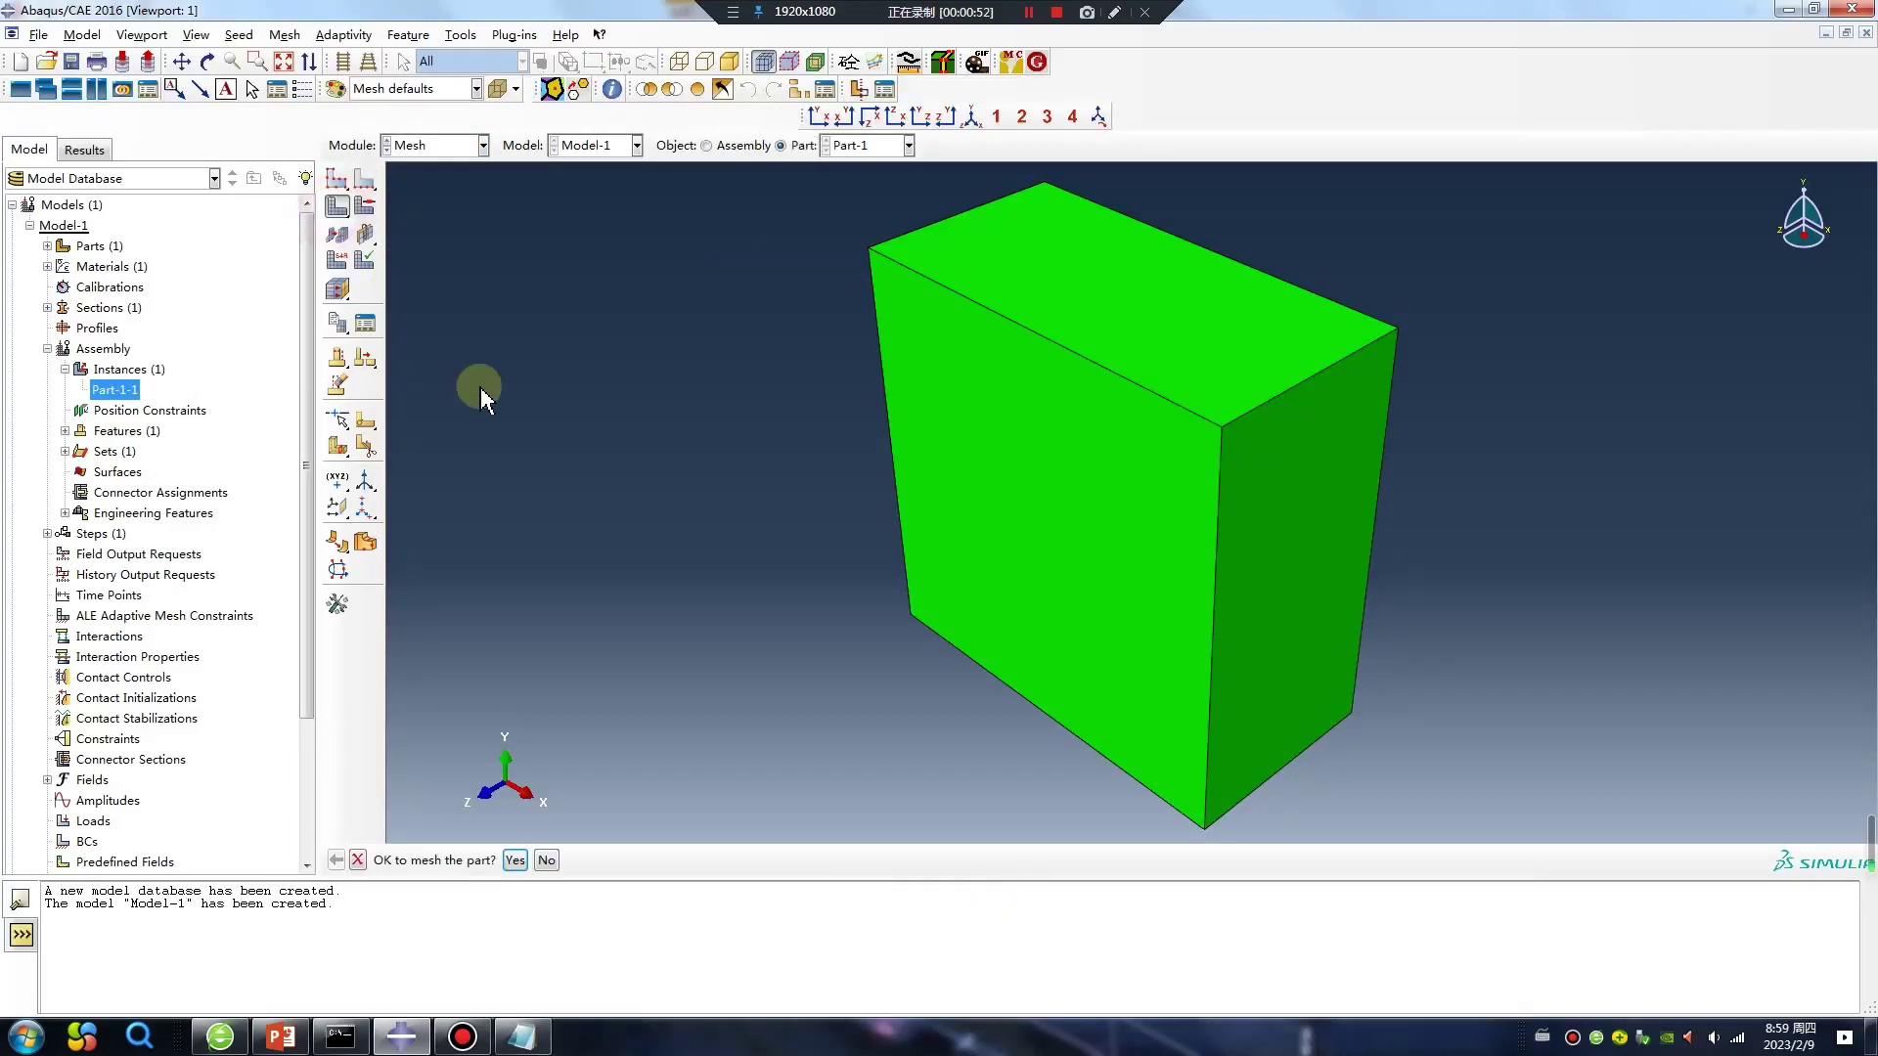
pyautogui.middleClick(479, 388)
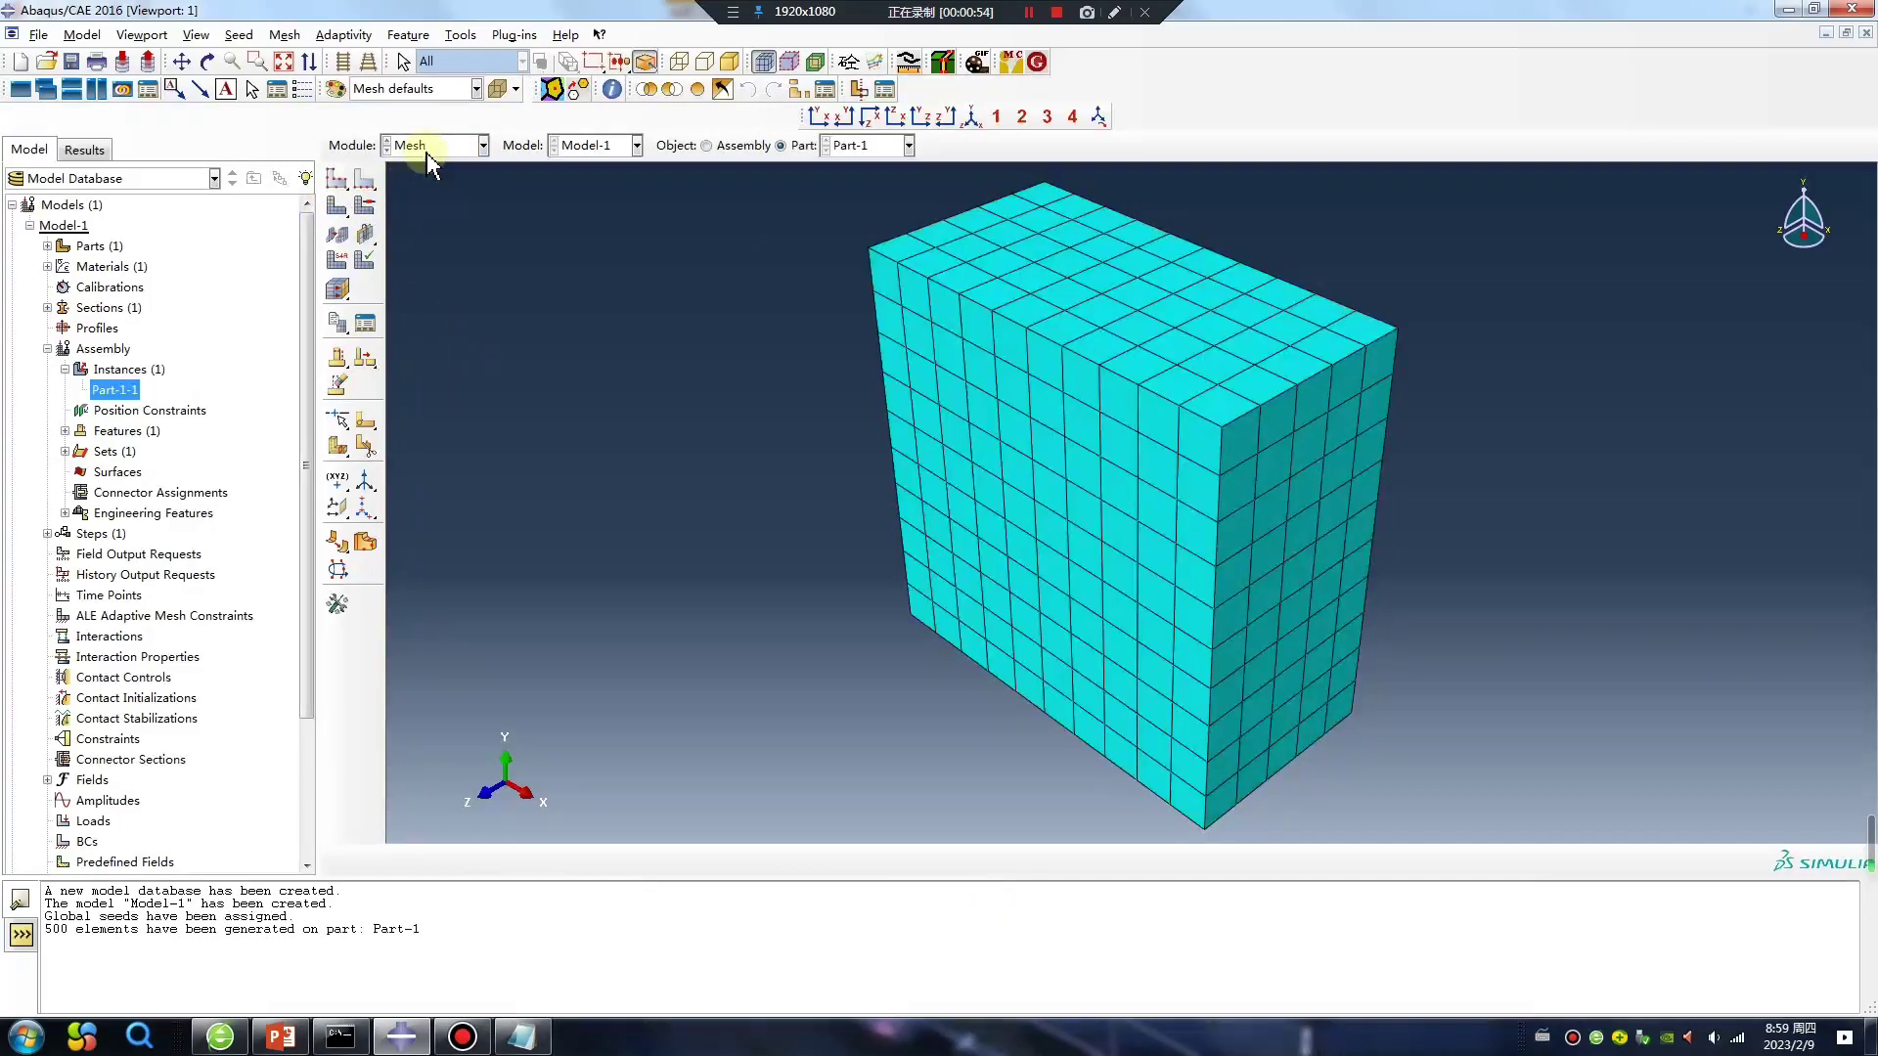
pyautogui.click(460, 35)
pyautogui.moveTo(484, 79)
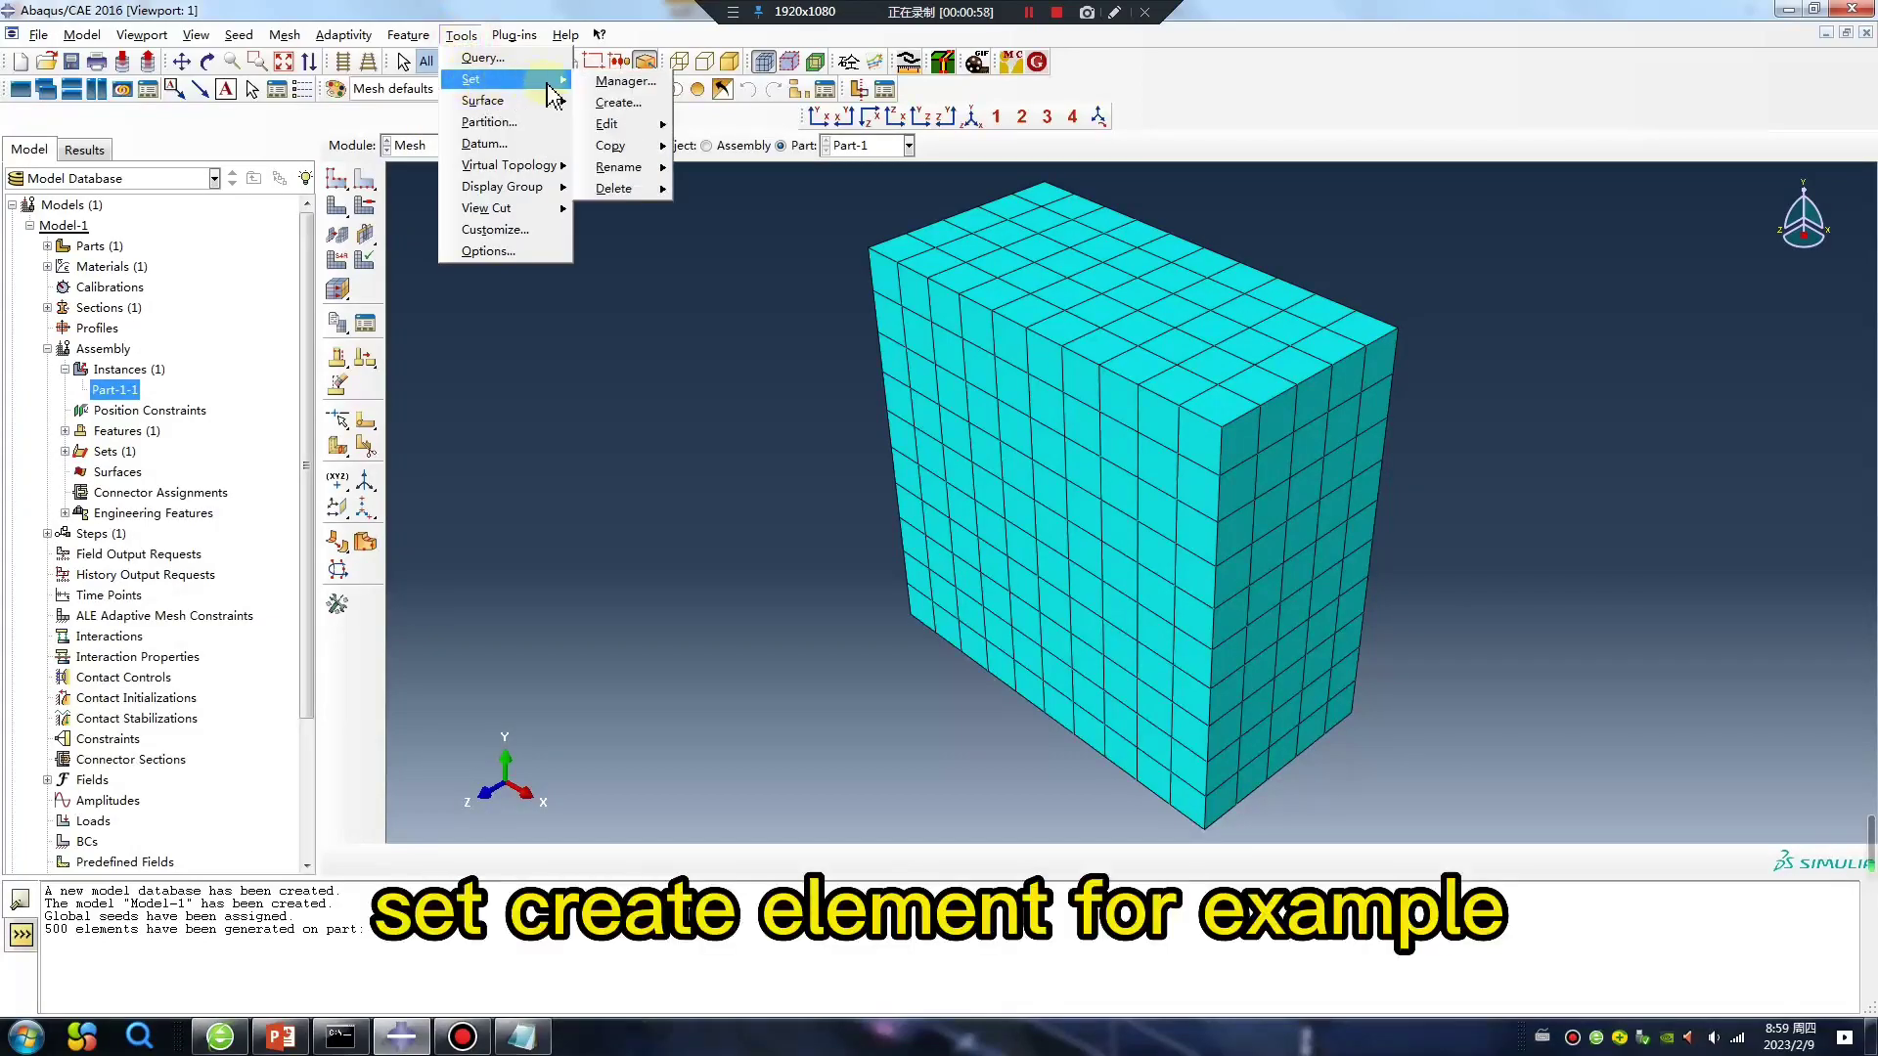
pyautogui.click(612, 100)
pyautogui.click(171, 308)
pyautogui.click(105, 251)
pyautogui.write('100')
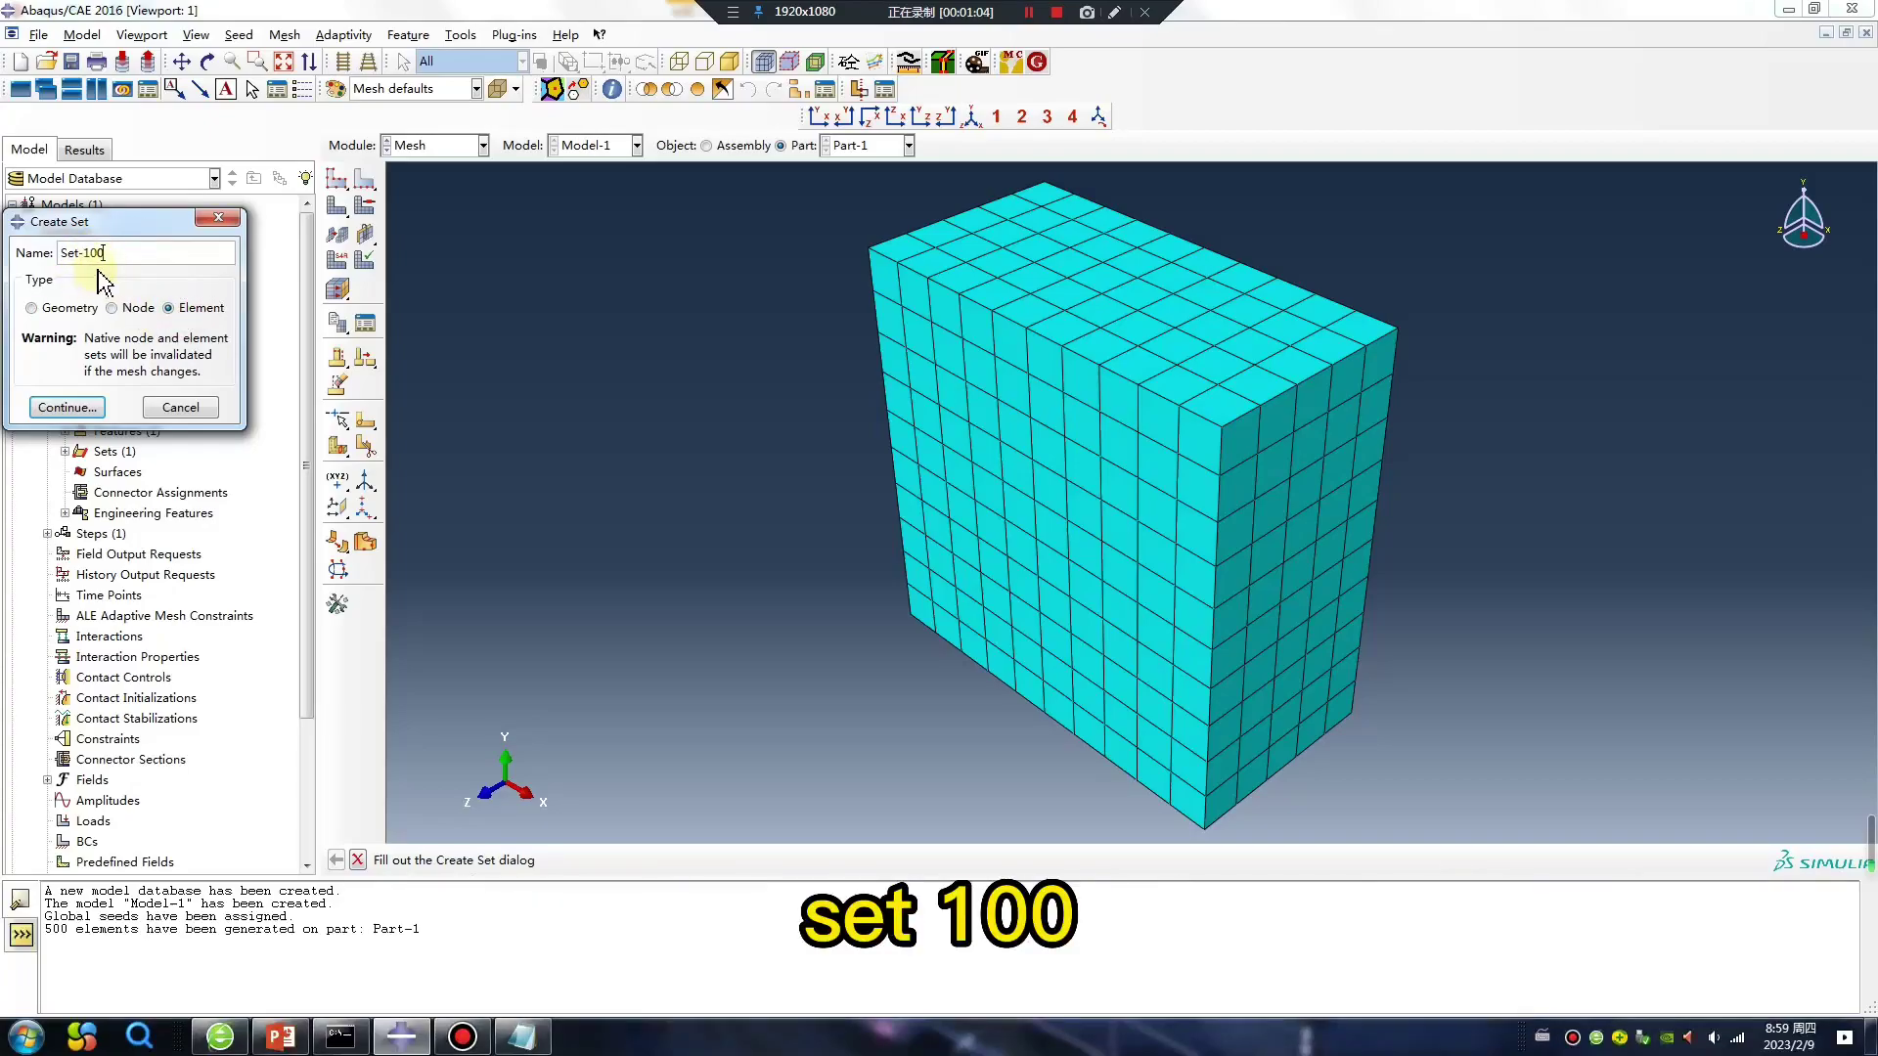
pyautogui.click(69, 407)
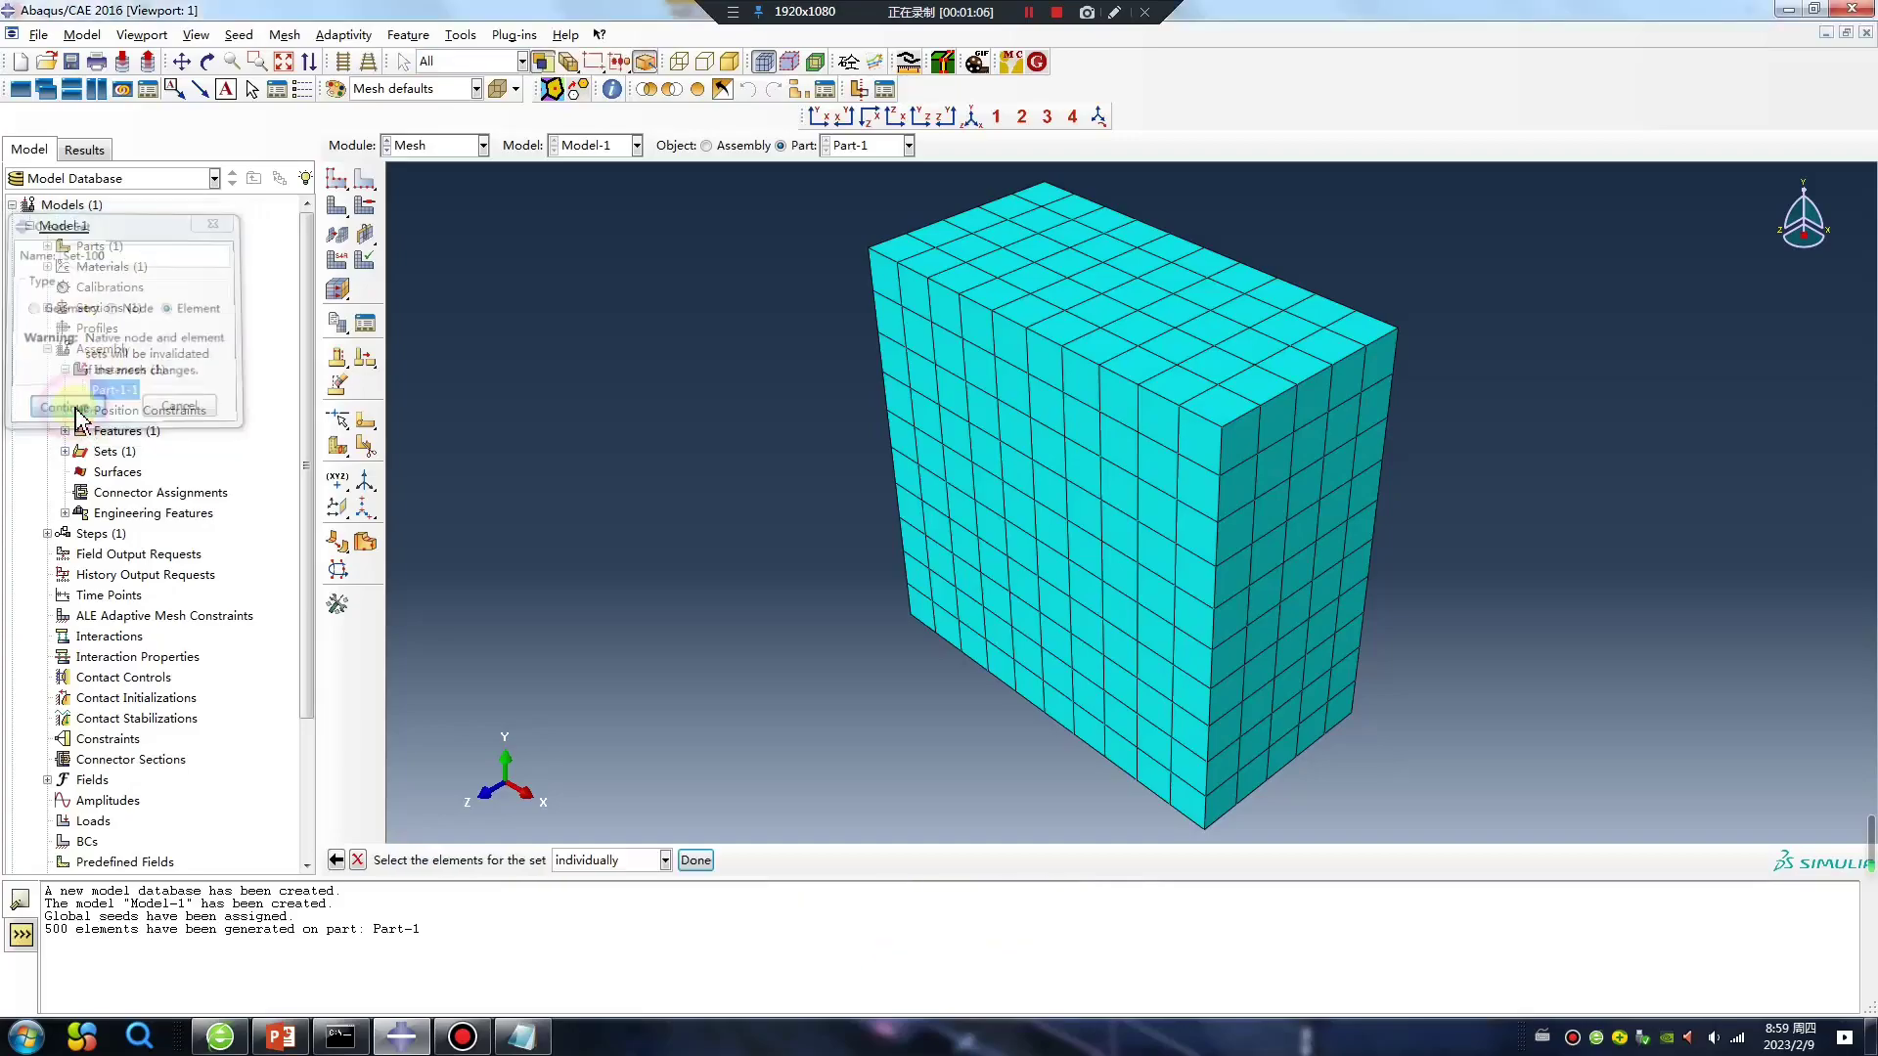
# Switch to Notepad and review the odb path, instance name and element set name used in ave_S_Region.py
pyautogui.click(528, 1035)
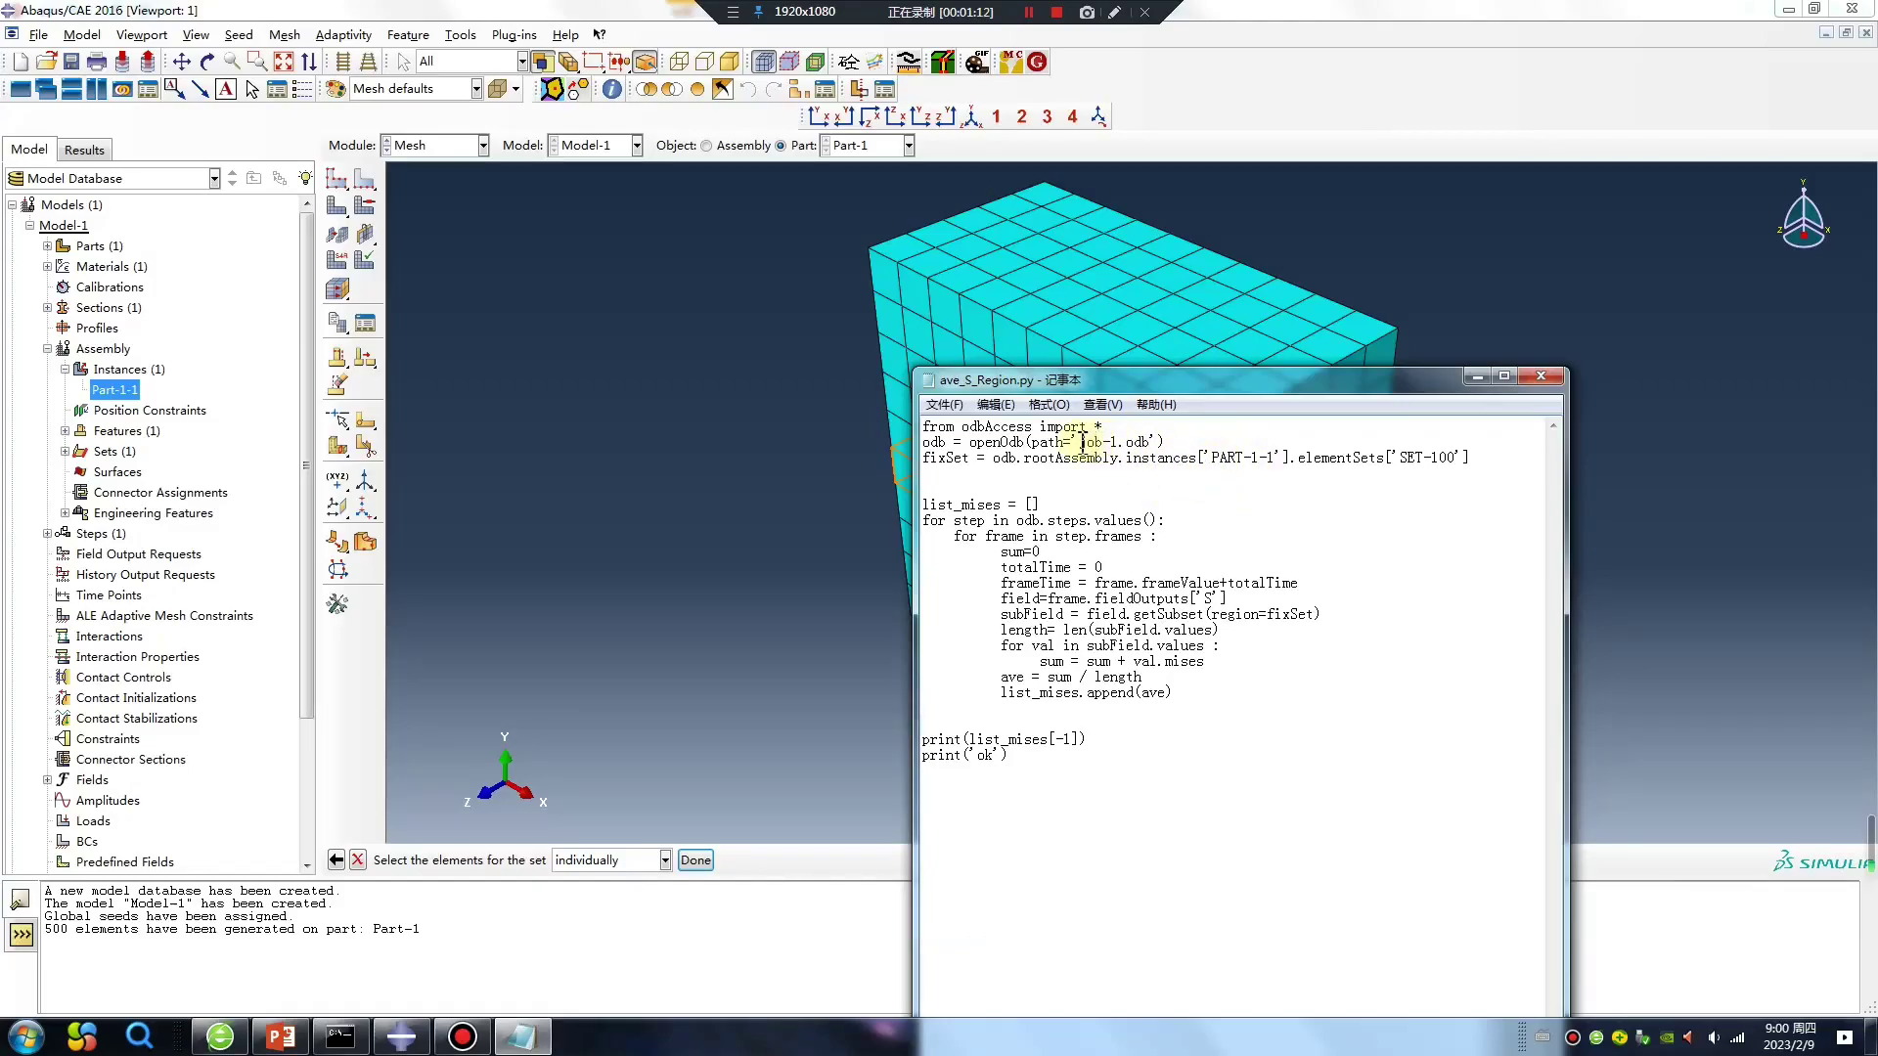
pyautogui.moveTo(1081, 442); pyautogui.dragTo(1120, 442)
pyautogui.moveTo(1210, 458); pyautogui.dragTo(1276, 457)
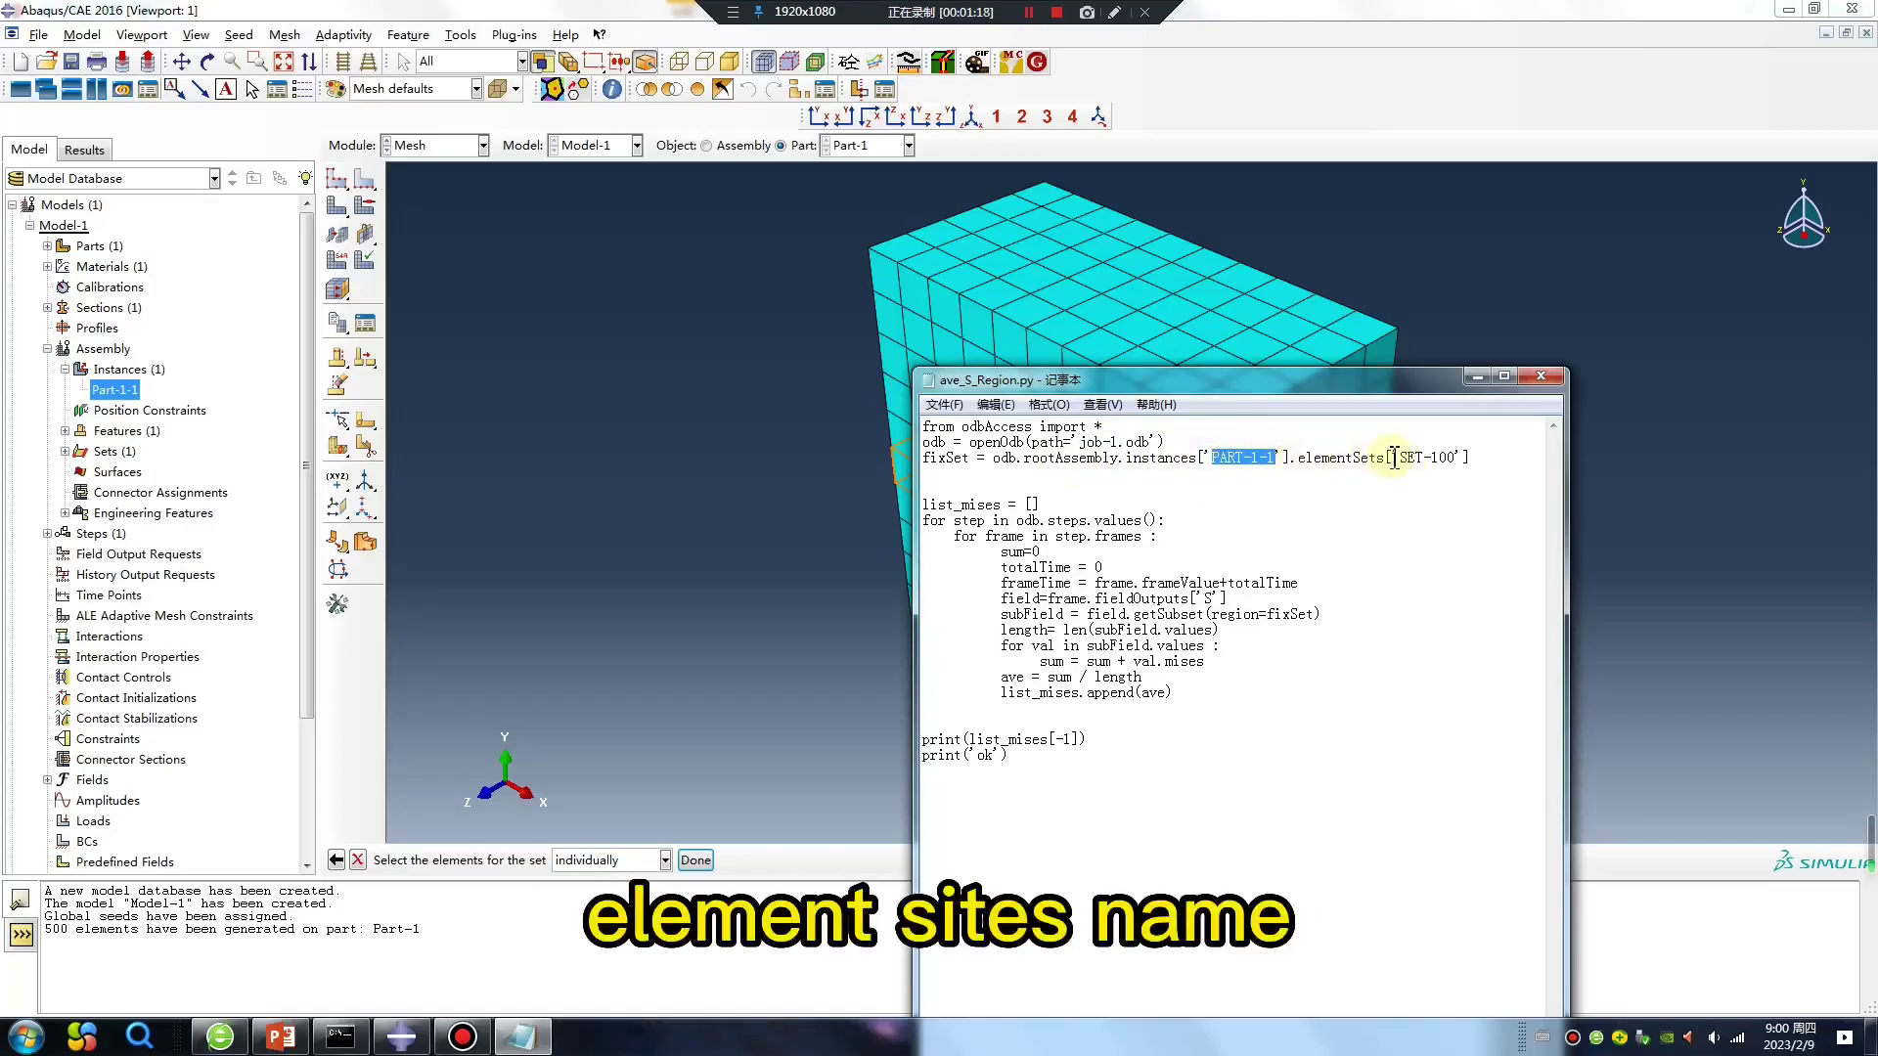
pyautogui.moveTo(1401, 456); pyautogui.dragTo(1445, 456)
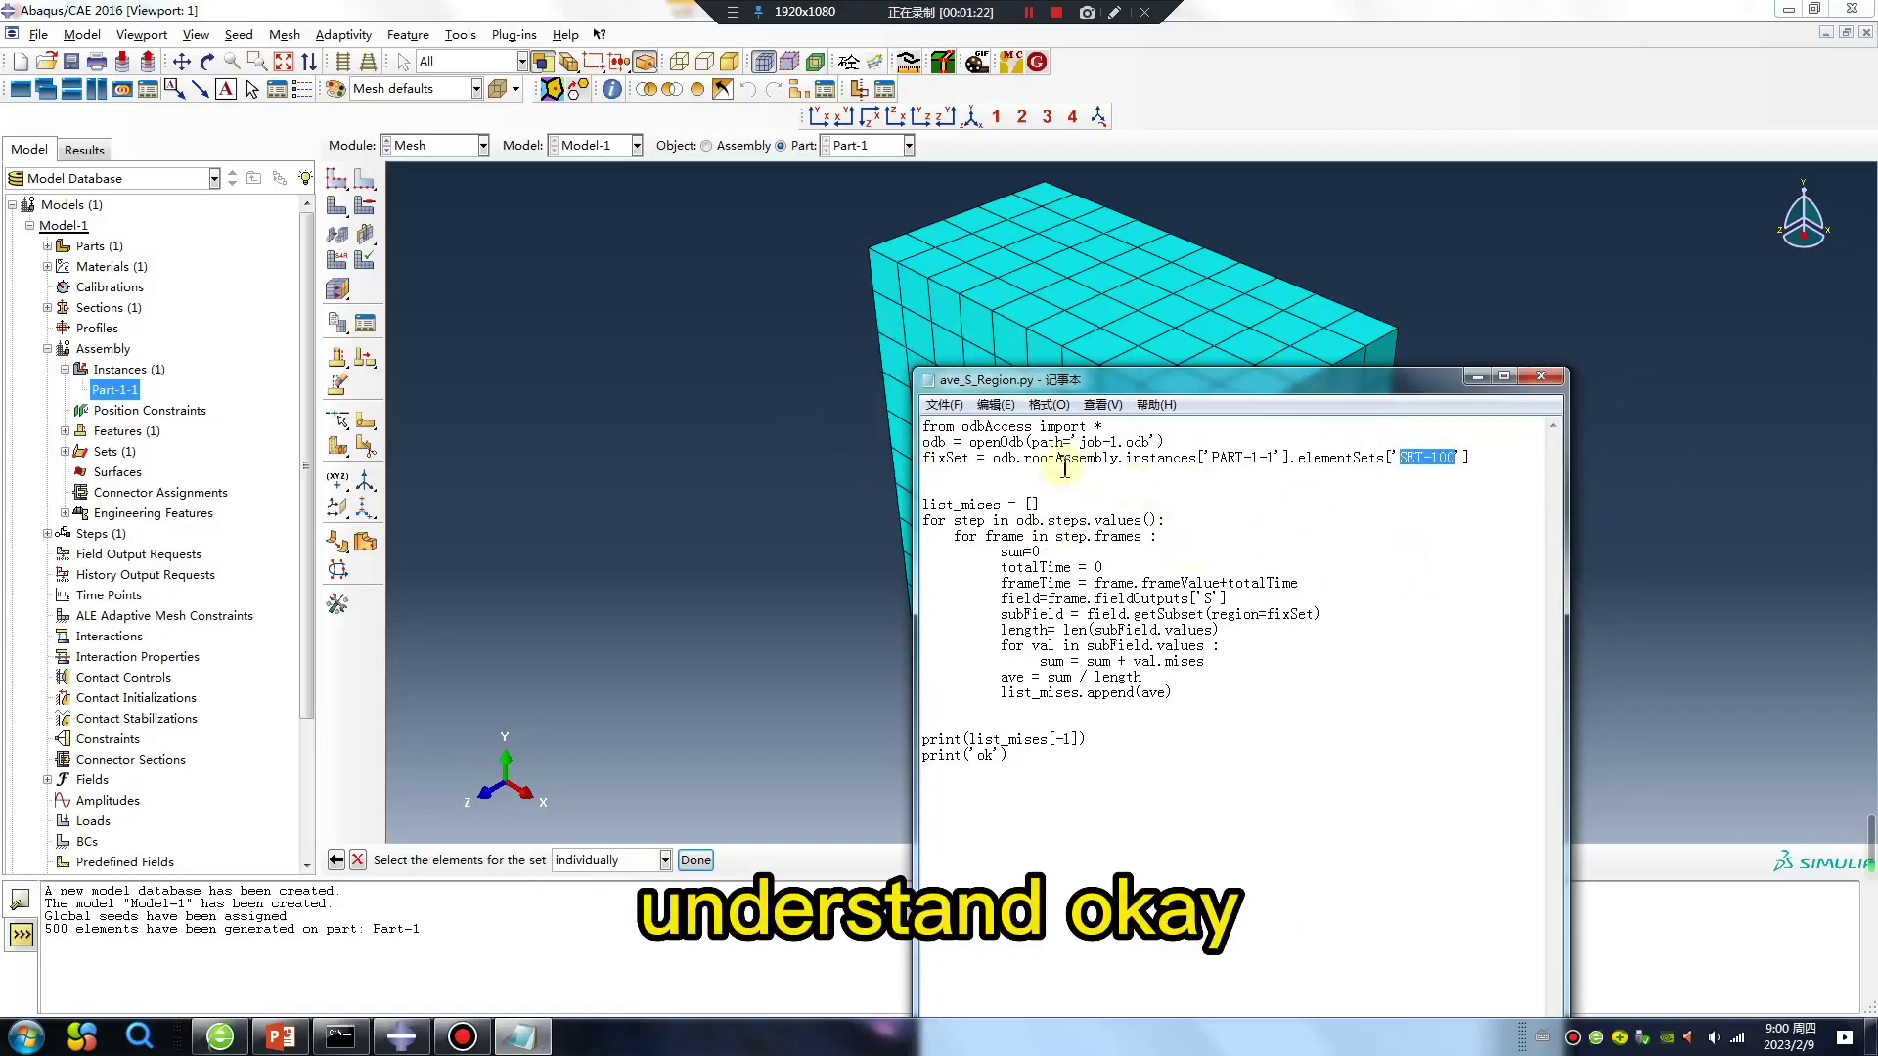
pyautogui.click(1477, 376)
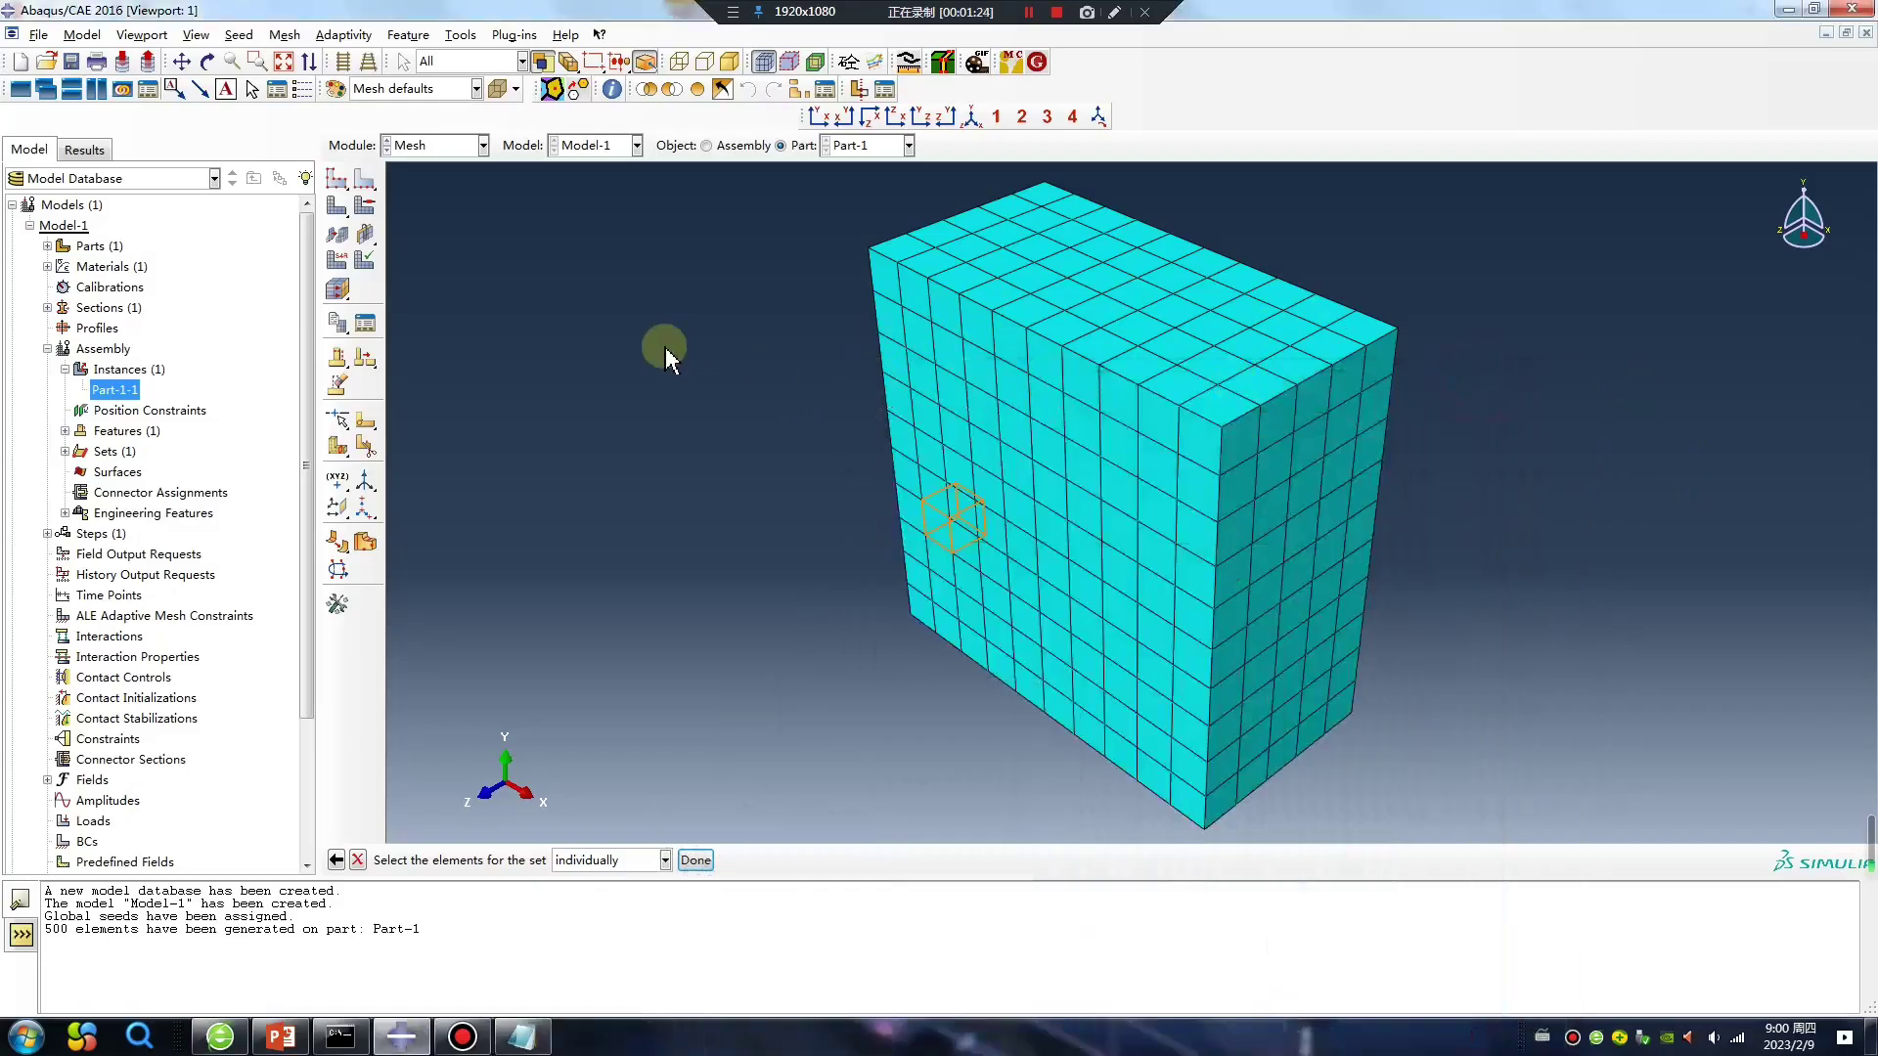
# Create a Static, General analysis step with Nlgeom turned on
pyautogui.click(433, 148)
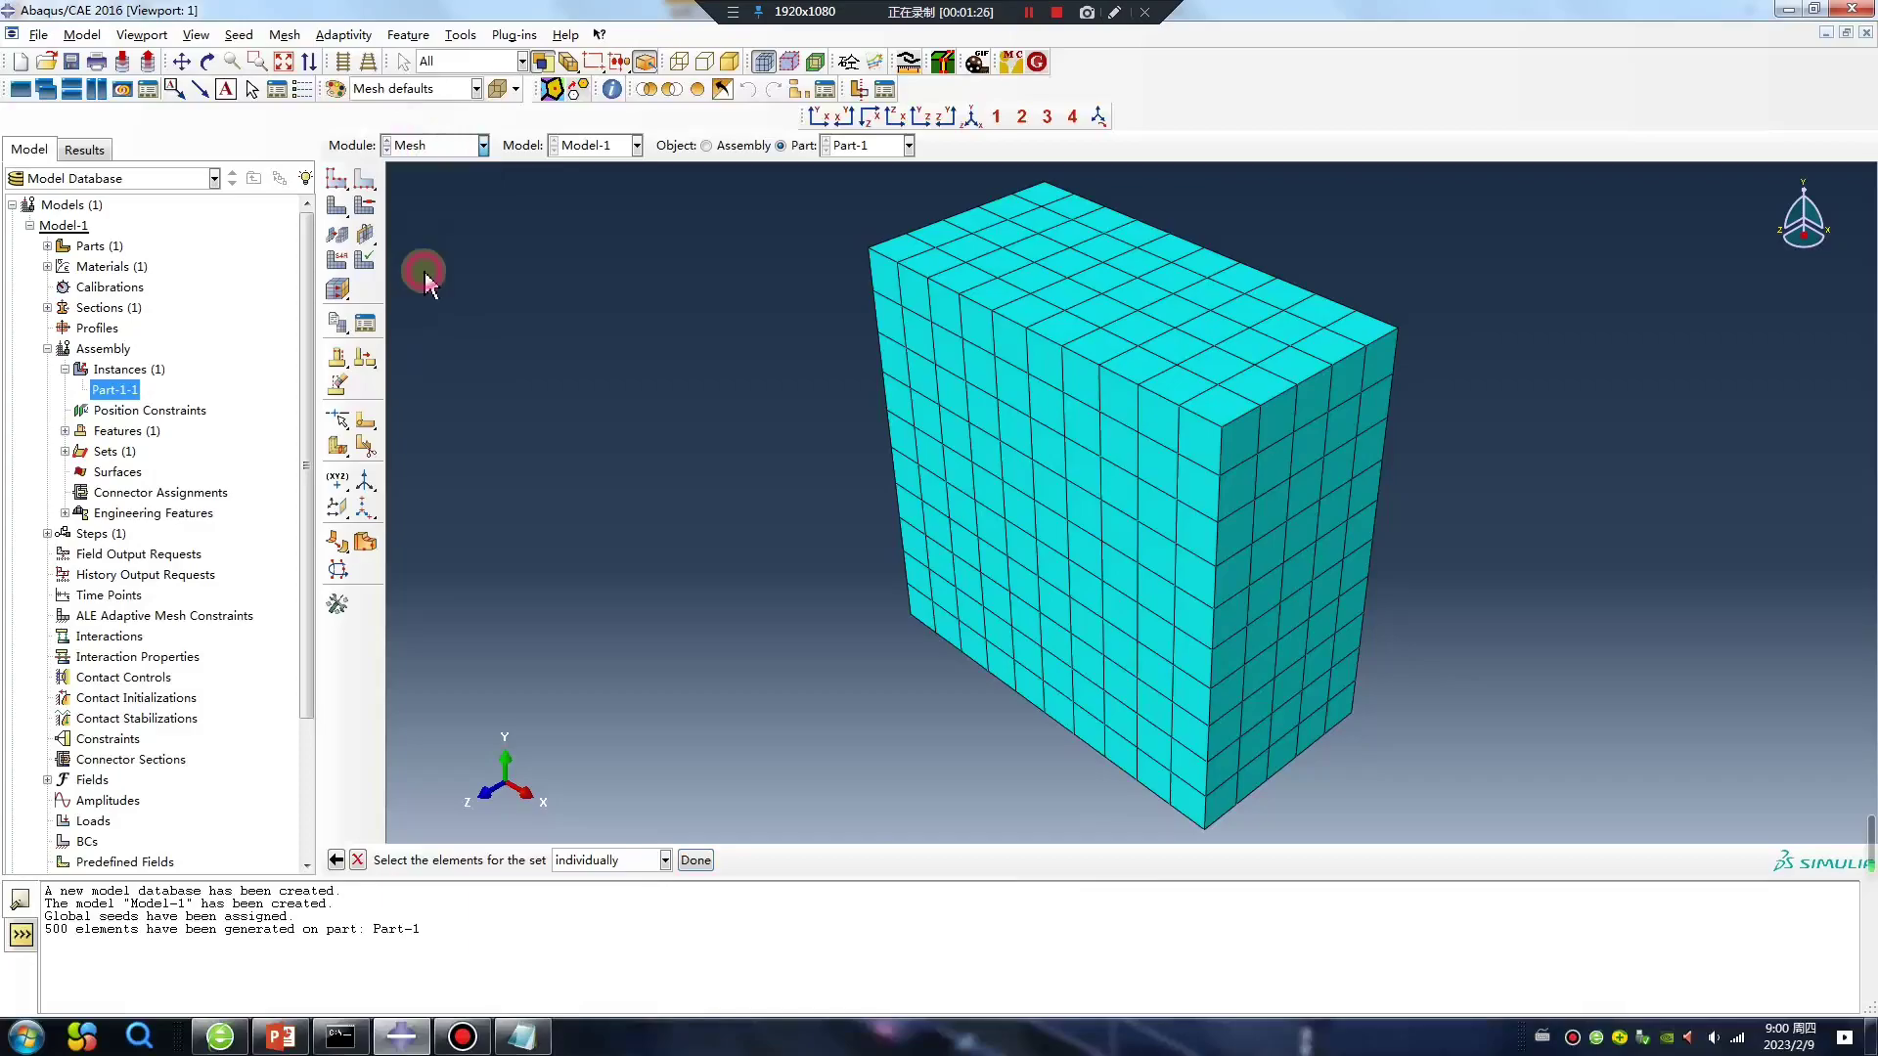
pyautogui.click(427, 270)
pyautogui.click(435, 144)
pyautogui.click(408, 229)
pyautogui.click(338, 181)
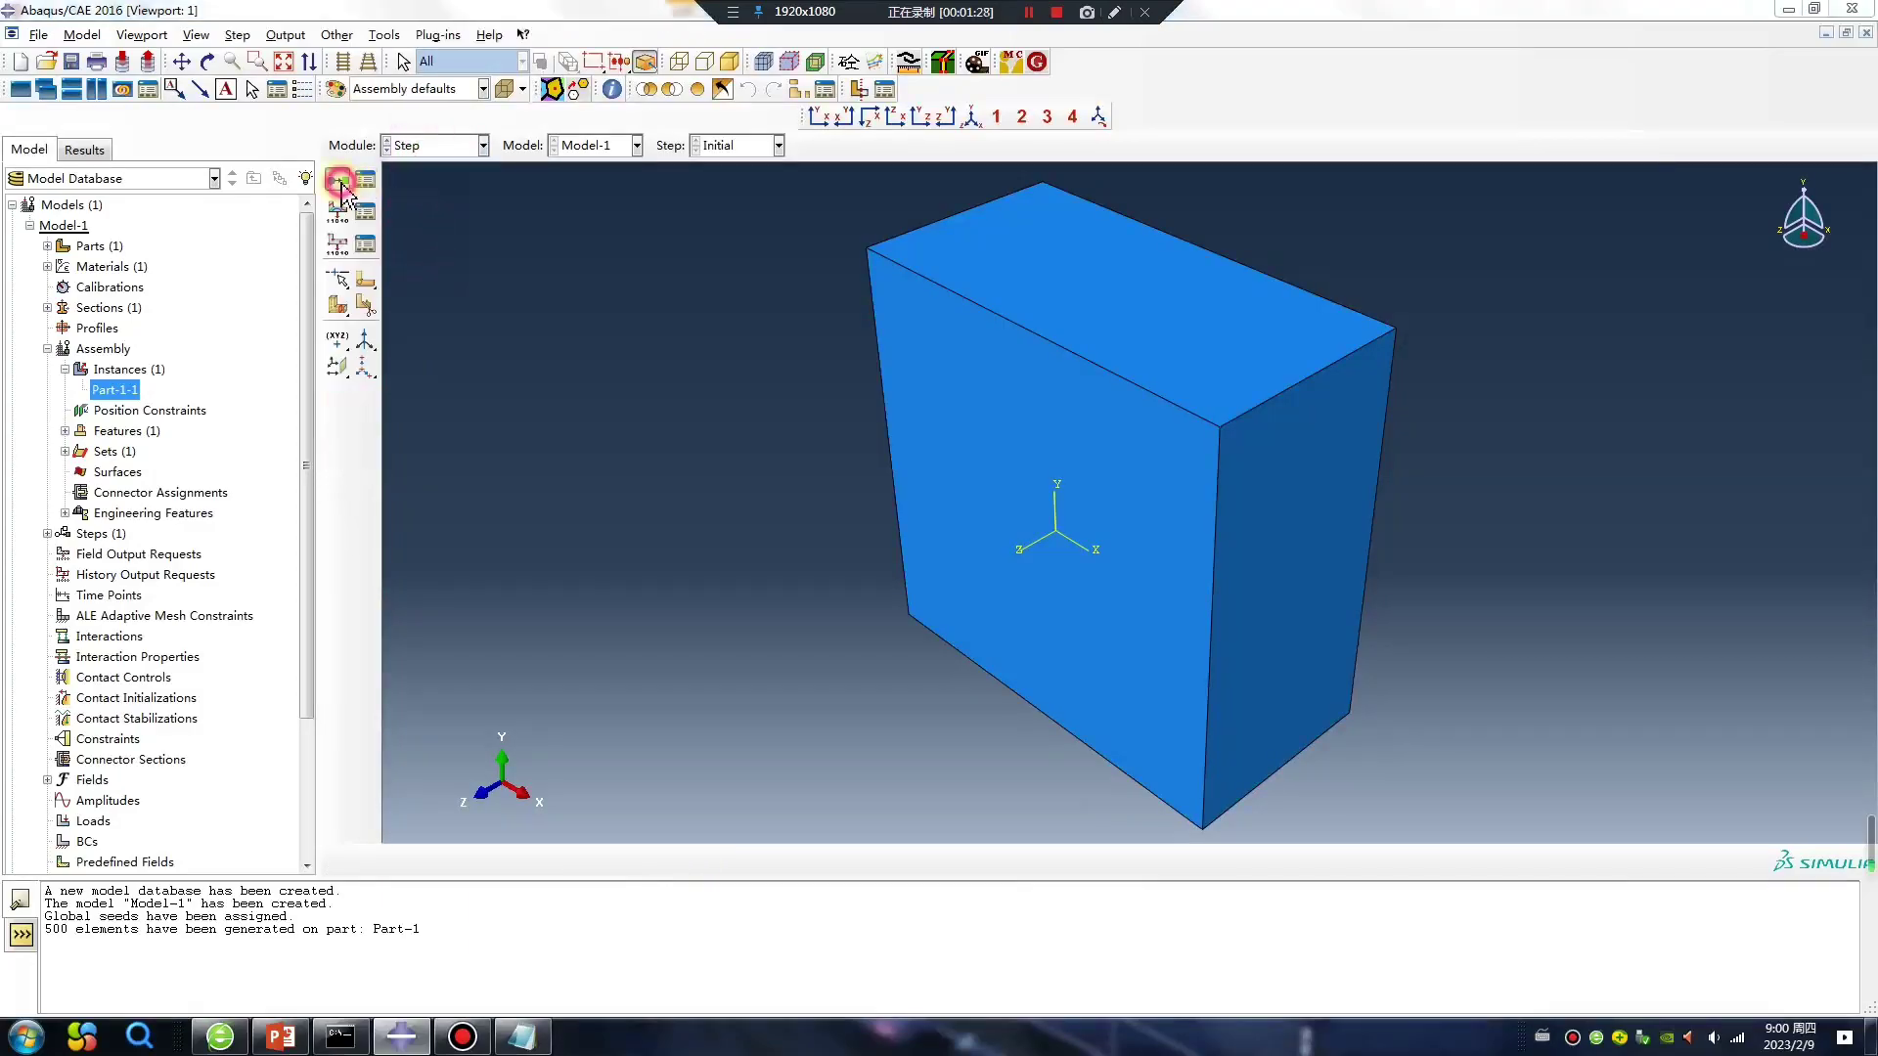
pyautogui.click(599, 718)
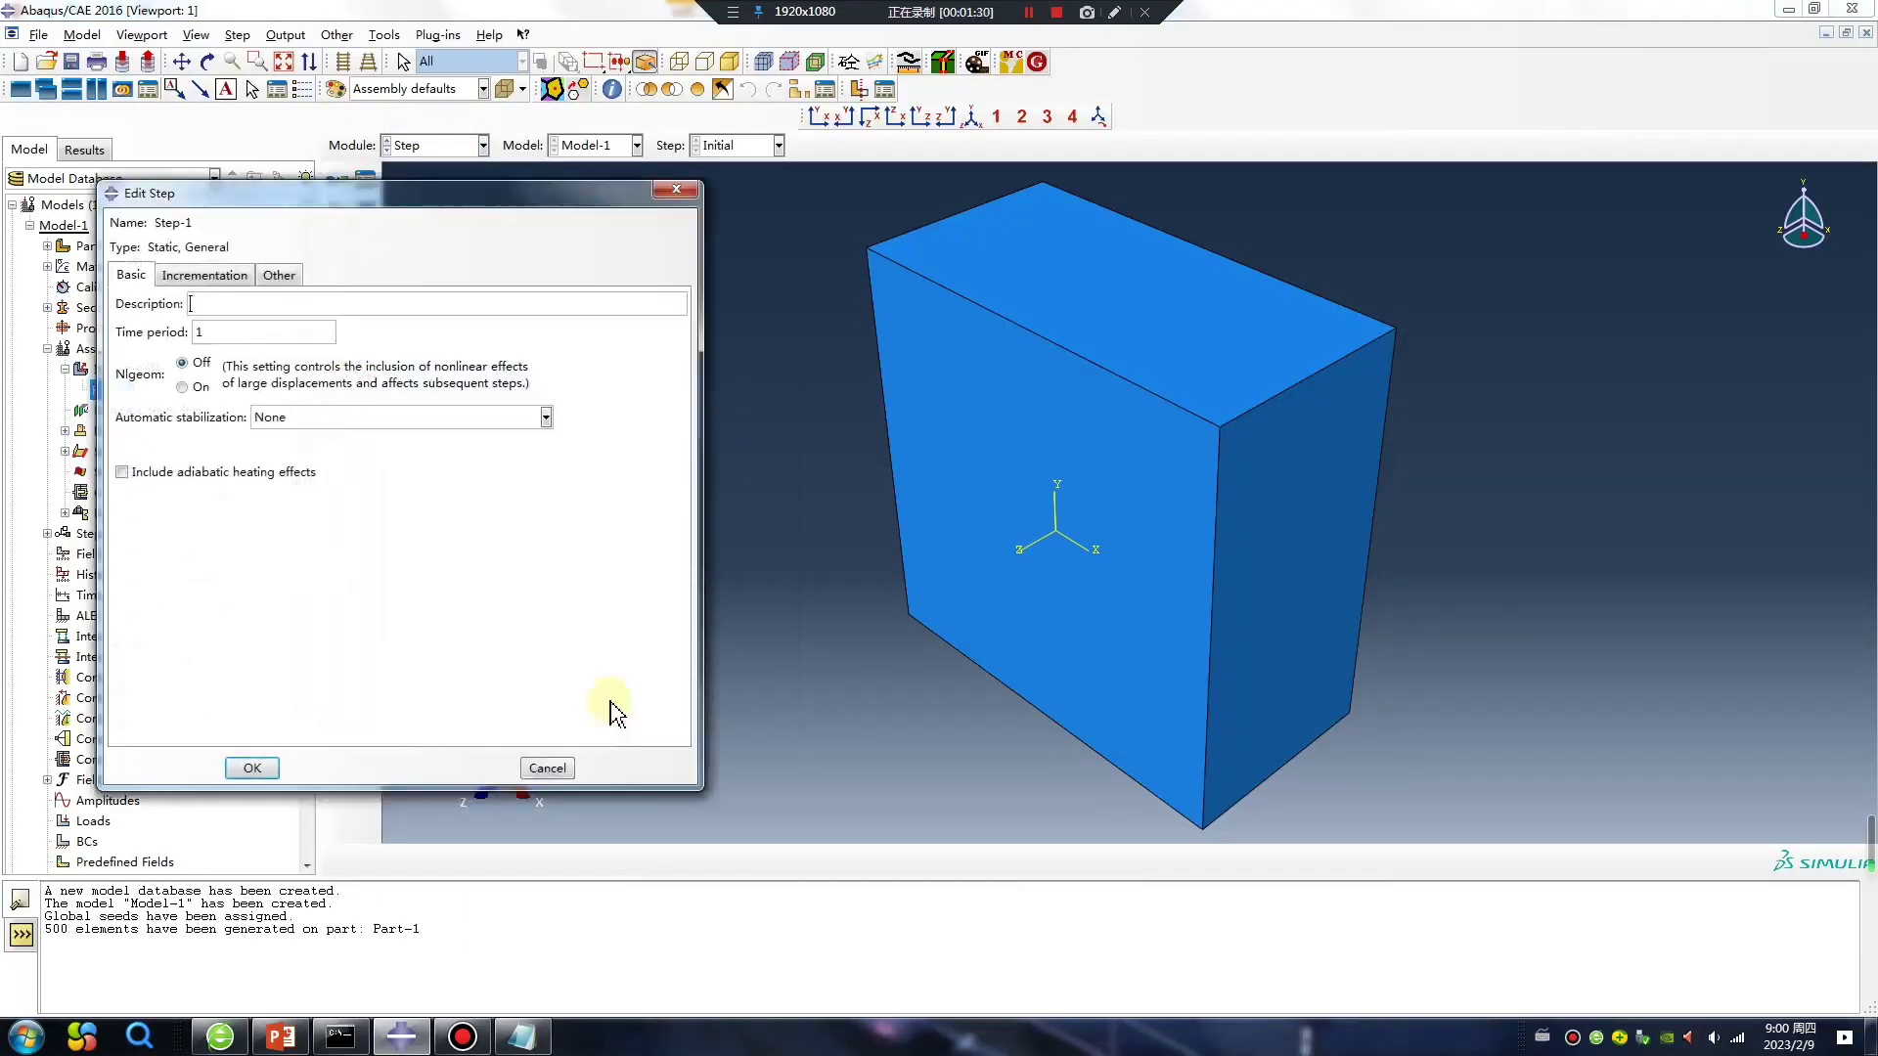
pyautogui.click(270, 431)
pyautogui.click(271, 427)
pyautogui.click(183, 387)
pyautogui.click(251, 768)
# Fix the block's bottom face with an ENCASTRE boundary condition in Step-1
pyautogui.click(436, 144)
pyautogui.click(426, 274)
pyautogui.click(337, 211)
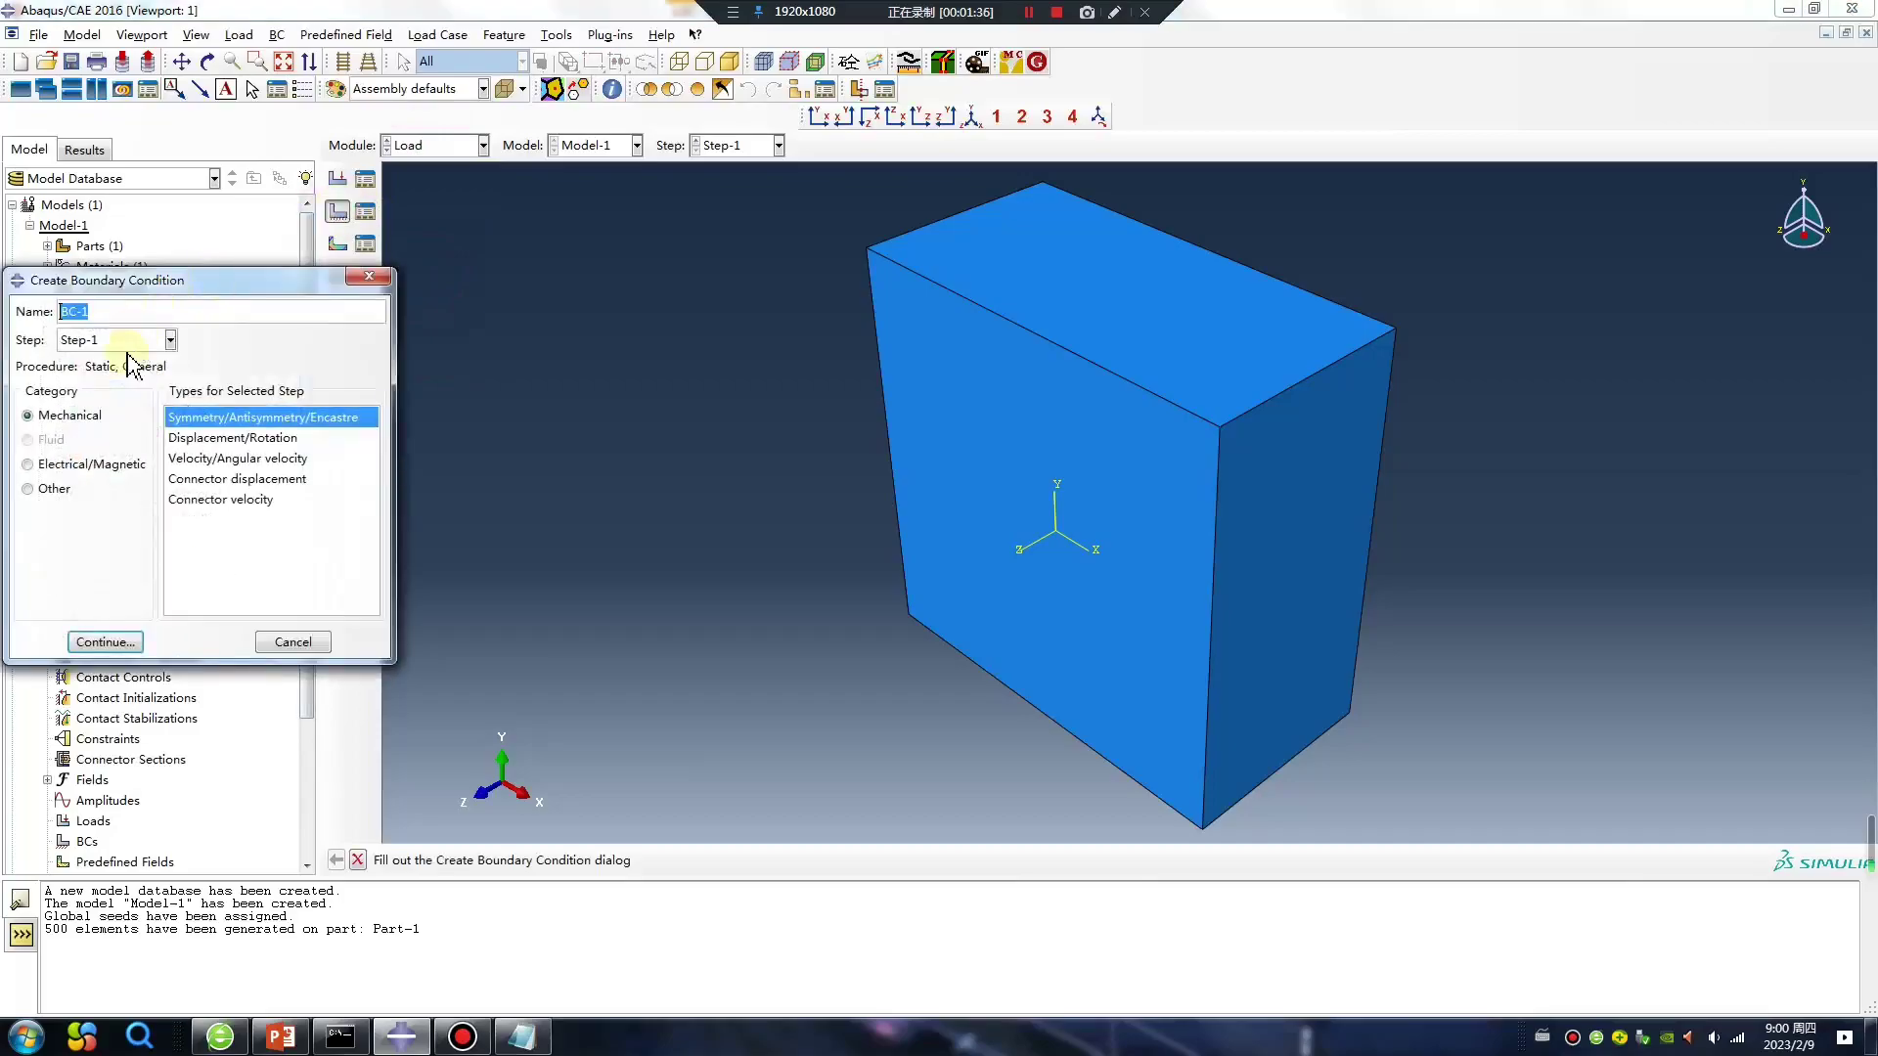
pyautogui.click(105, 642)
pyautogui.keyDown('ctrl'); pyautogui.keyDown('alt'); pyautogui.moveTo(1010, 578); pyautogui.dragTo(1089, 783); pyautogui.keyUp('alt'); pyautogui.keyUp('ctrl')
pyautogui.click(1070, 700)
pyautogui.middleClick(901, 713)
pyautogui.click(25, 638)
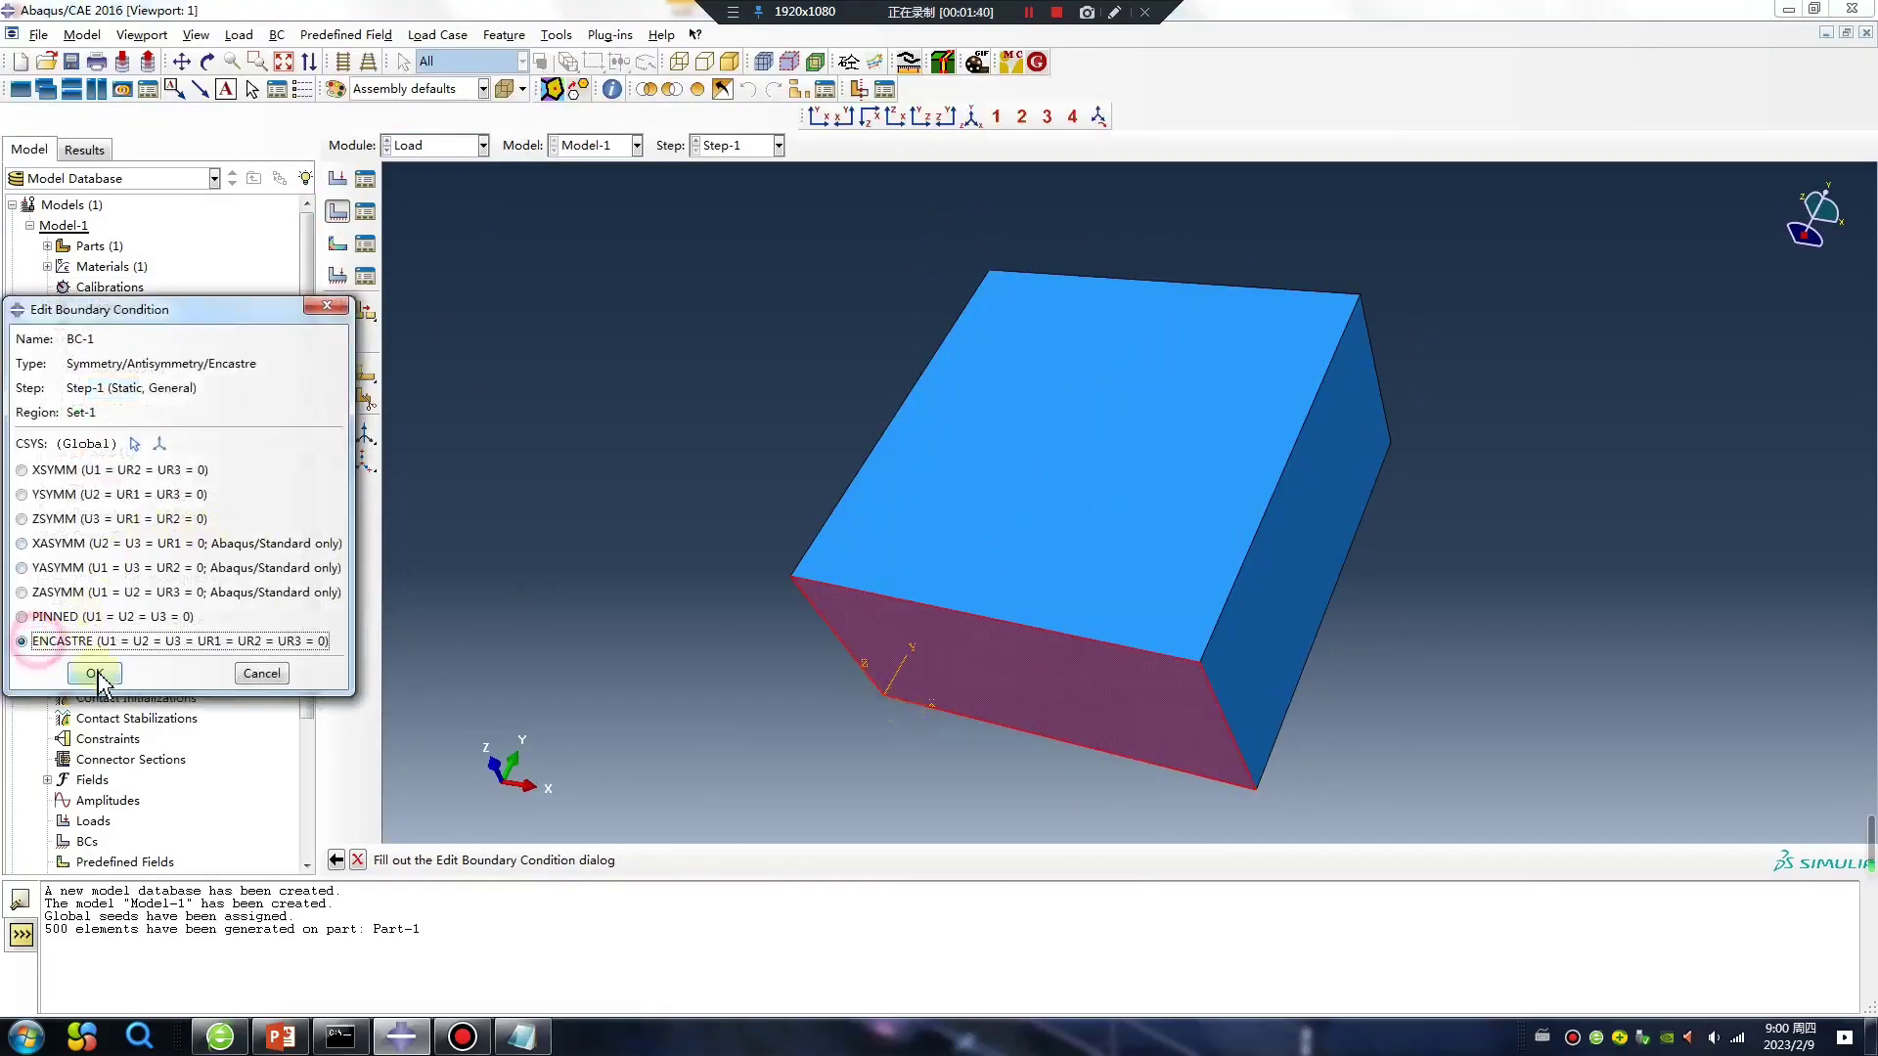
pyautogui.click(95, 671)
# Apply a Displacement/Rotation boundary condition with a downward U2 displacement to the block's top face in Step-1
pyautogui.keyDown('ctrl'); pyautogui.keyDown('alt'); pyautogui.moveTo(1070, 534); pyautogui.dragTo(1041, 665); pyautogui.keyUp('alt'); pyautogui.keyUp('ctrl')
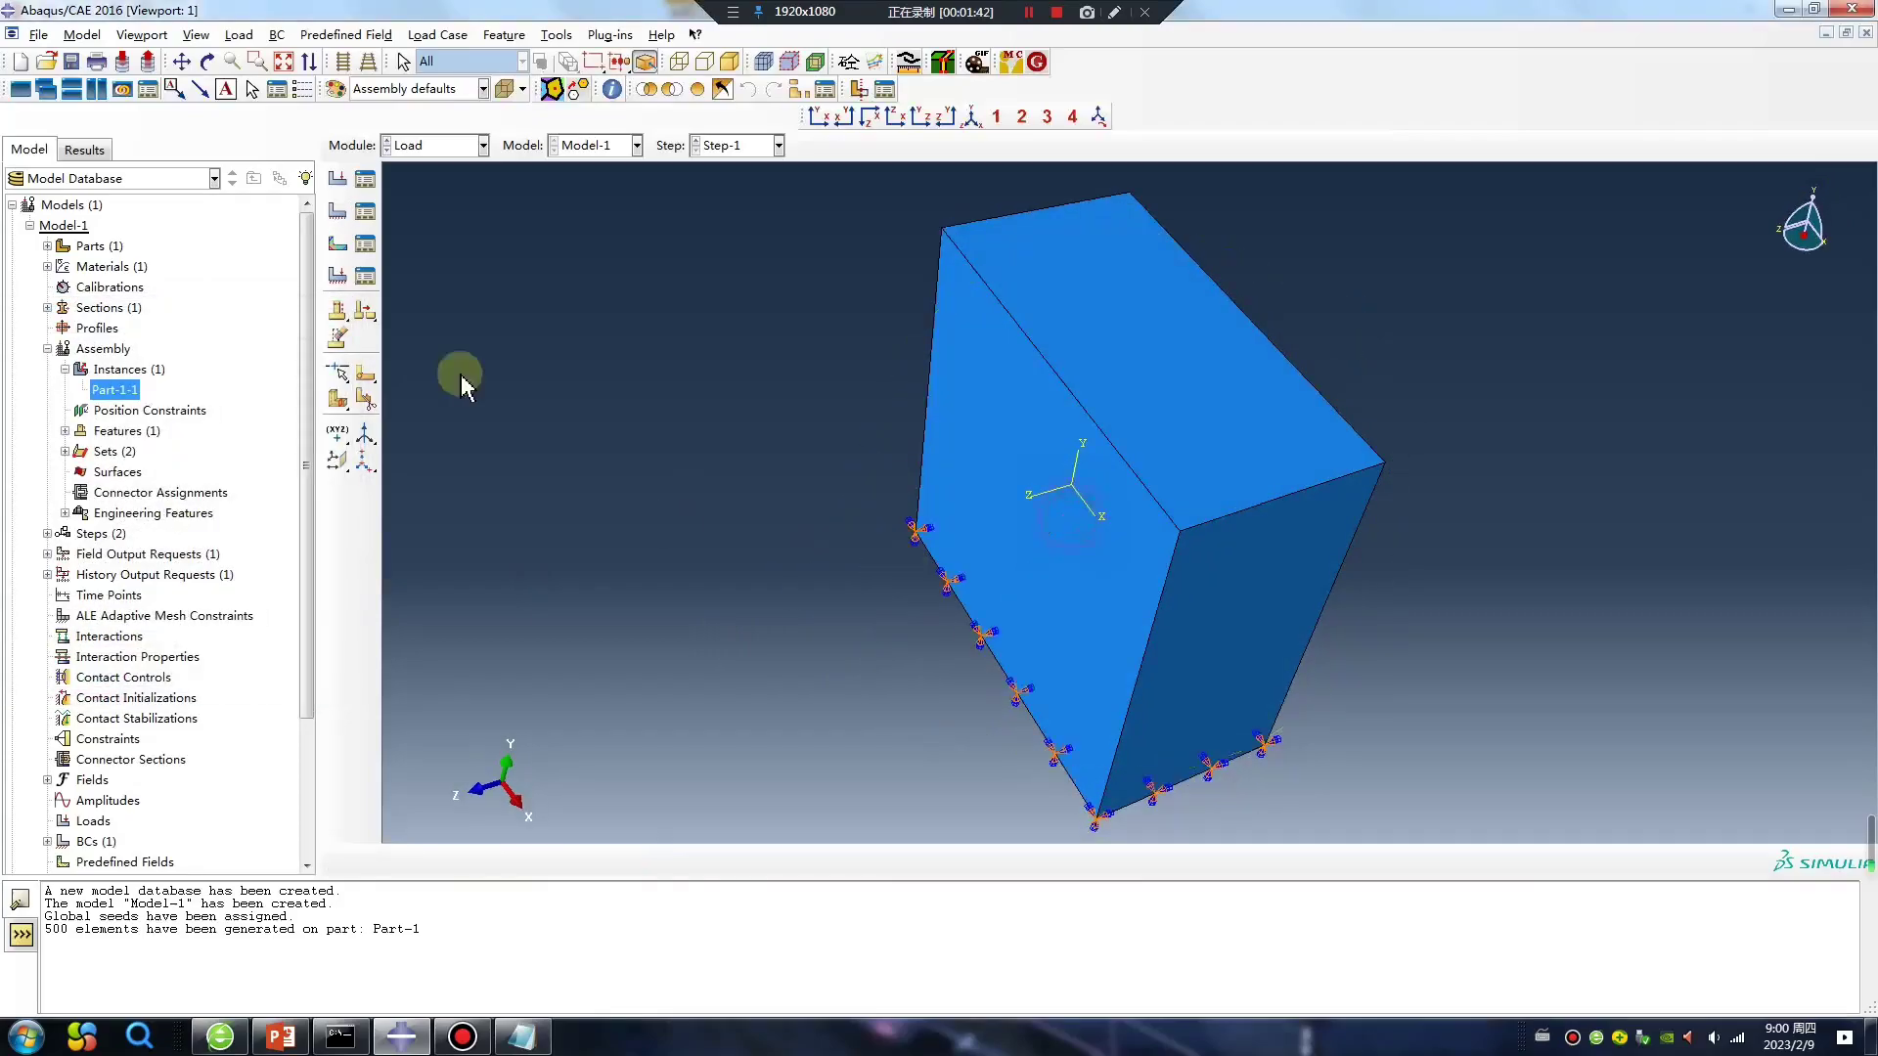
pyautogui.click(338, 212)
pyautogui.click(176, 437)
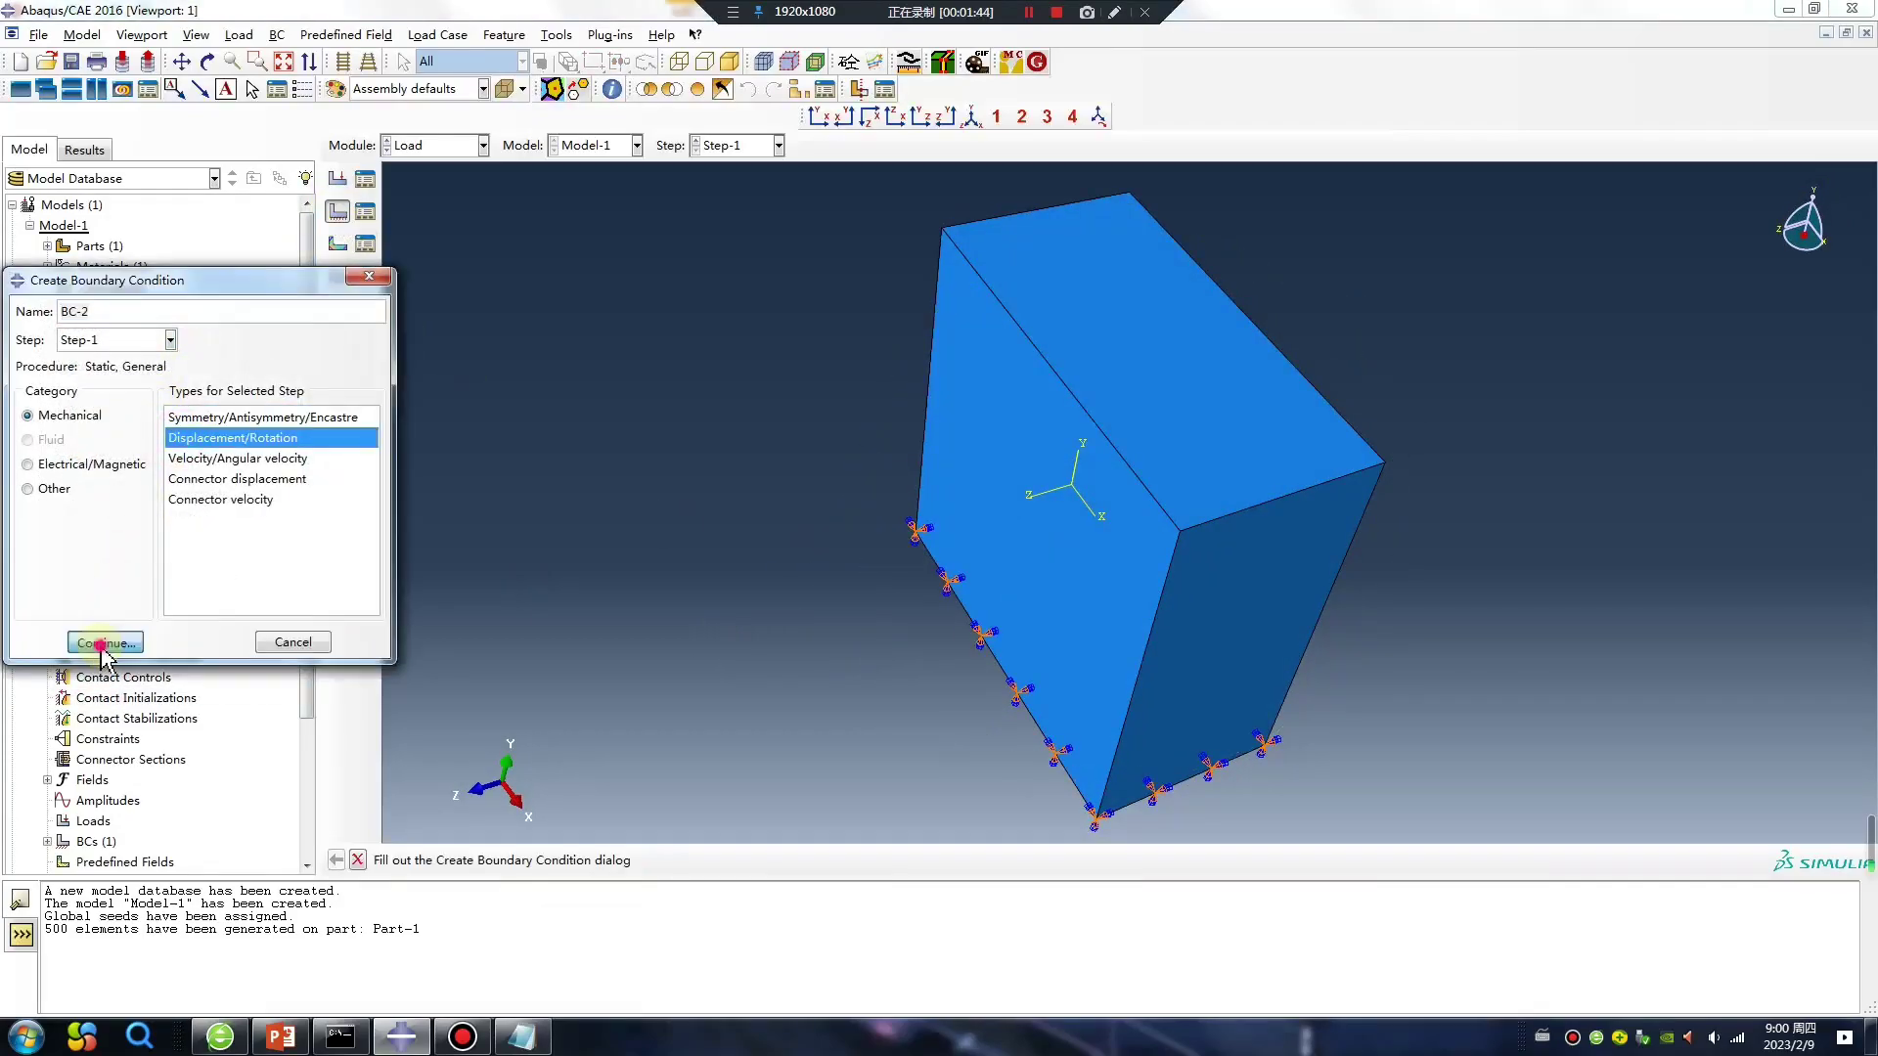
pyautogui.click(106, 638)
pyautogui.click(1172, 403)
pyautogui.middleClick(891, 556)
pyautogui.keyDown('ctrl'); pyautogui.keyDown('alt'); pyautogui.moveTo(872, 658); pyautogui.dragTo(1245, 511); pyautogui.keyUp('alt'); pyautogui.keyUp('ctrl')
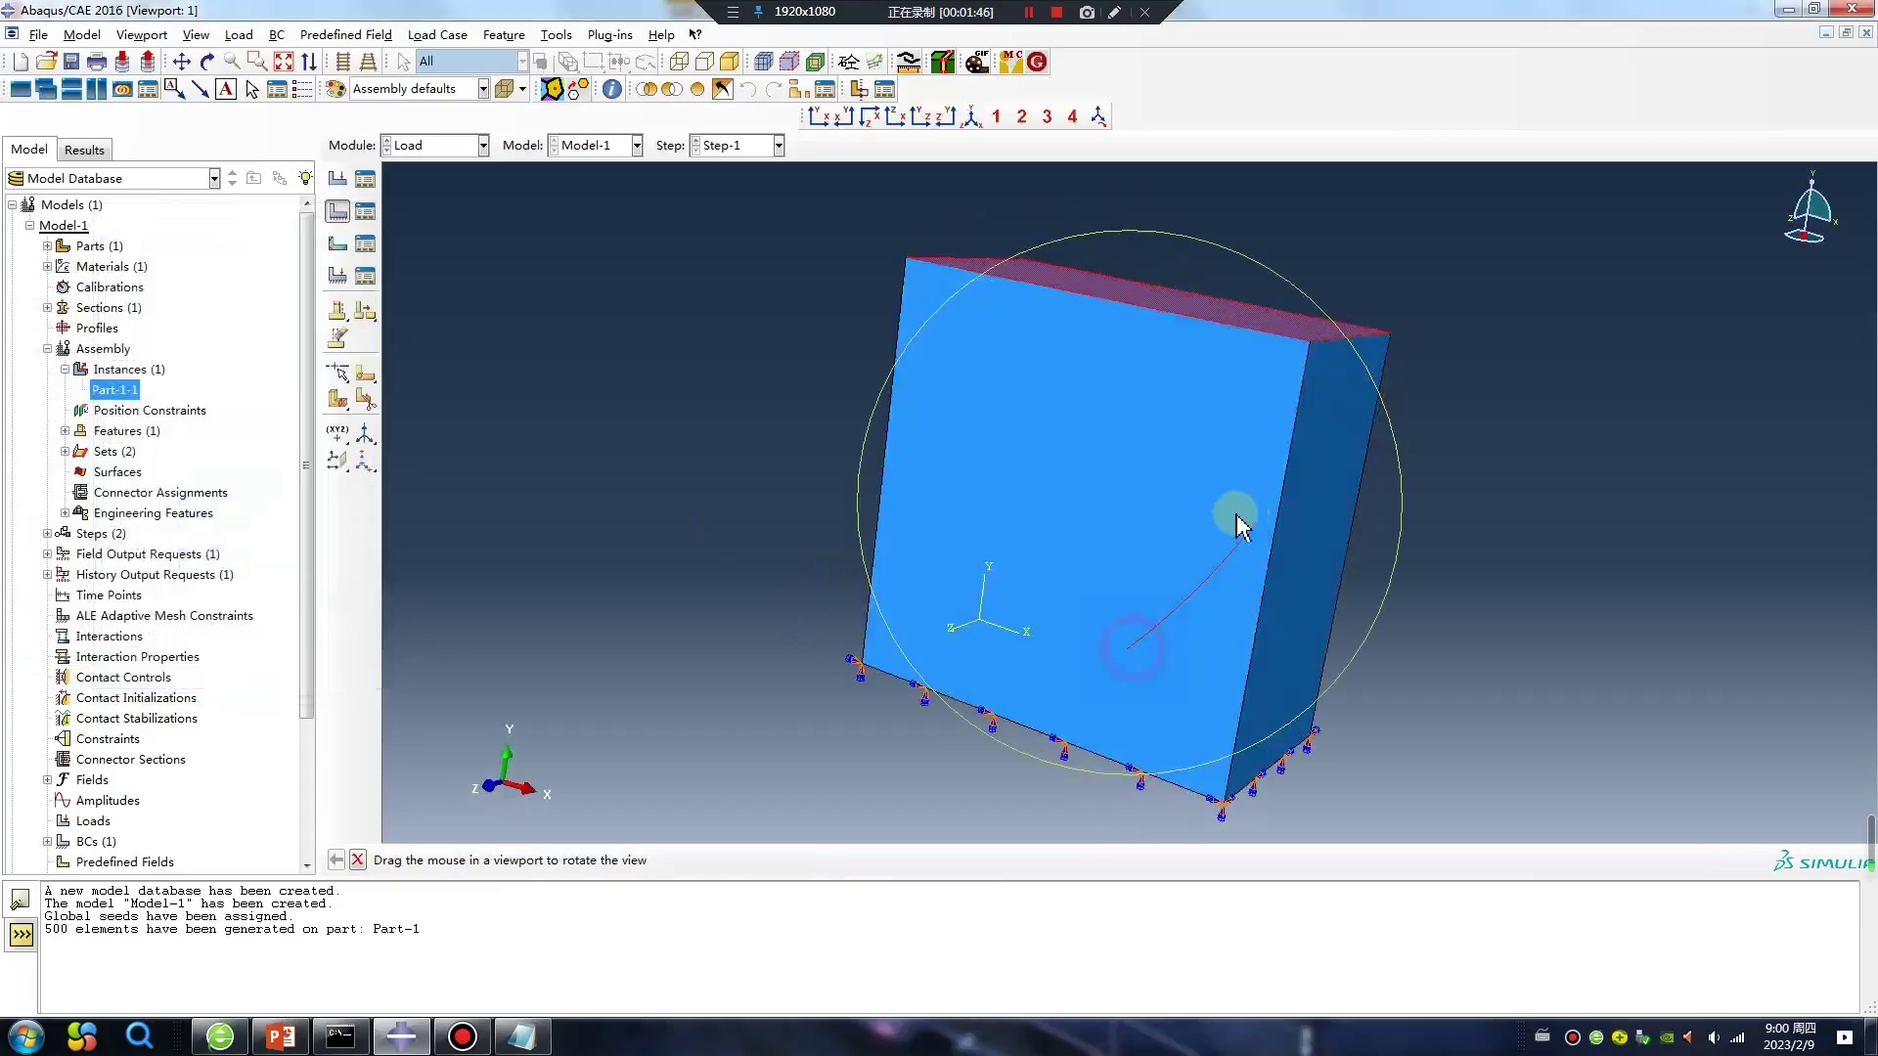
pyautogui.click(116, 441)
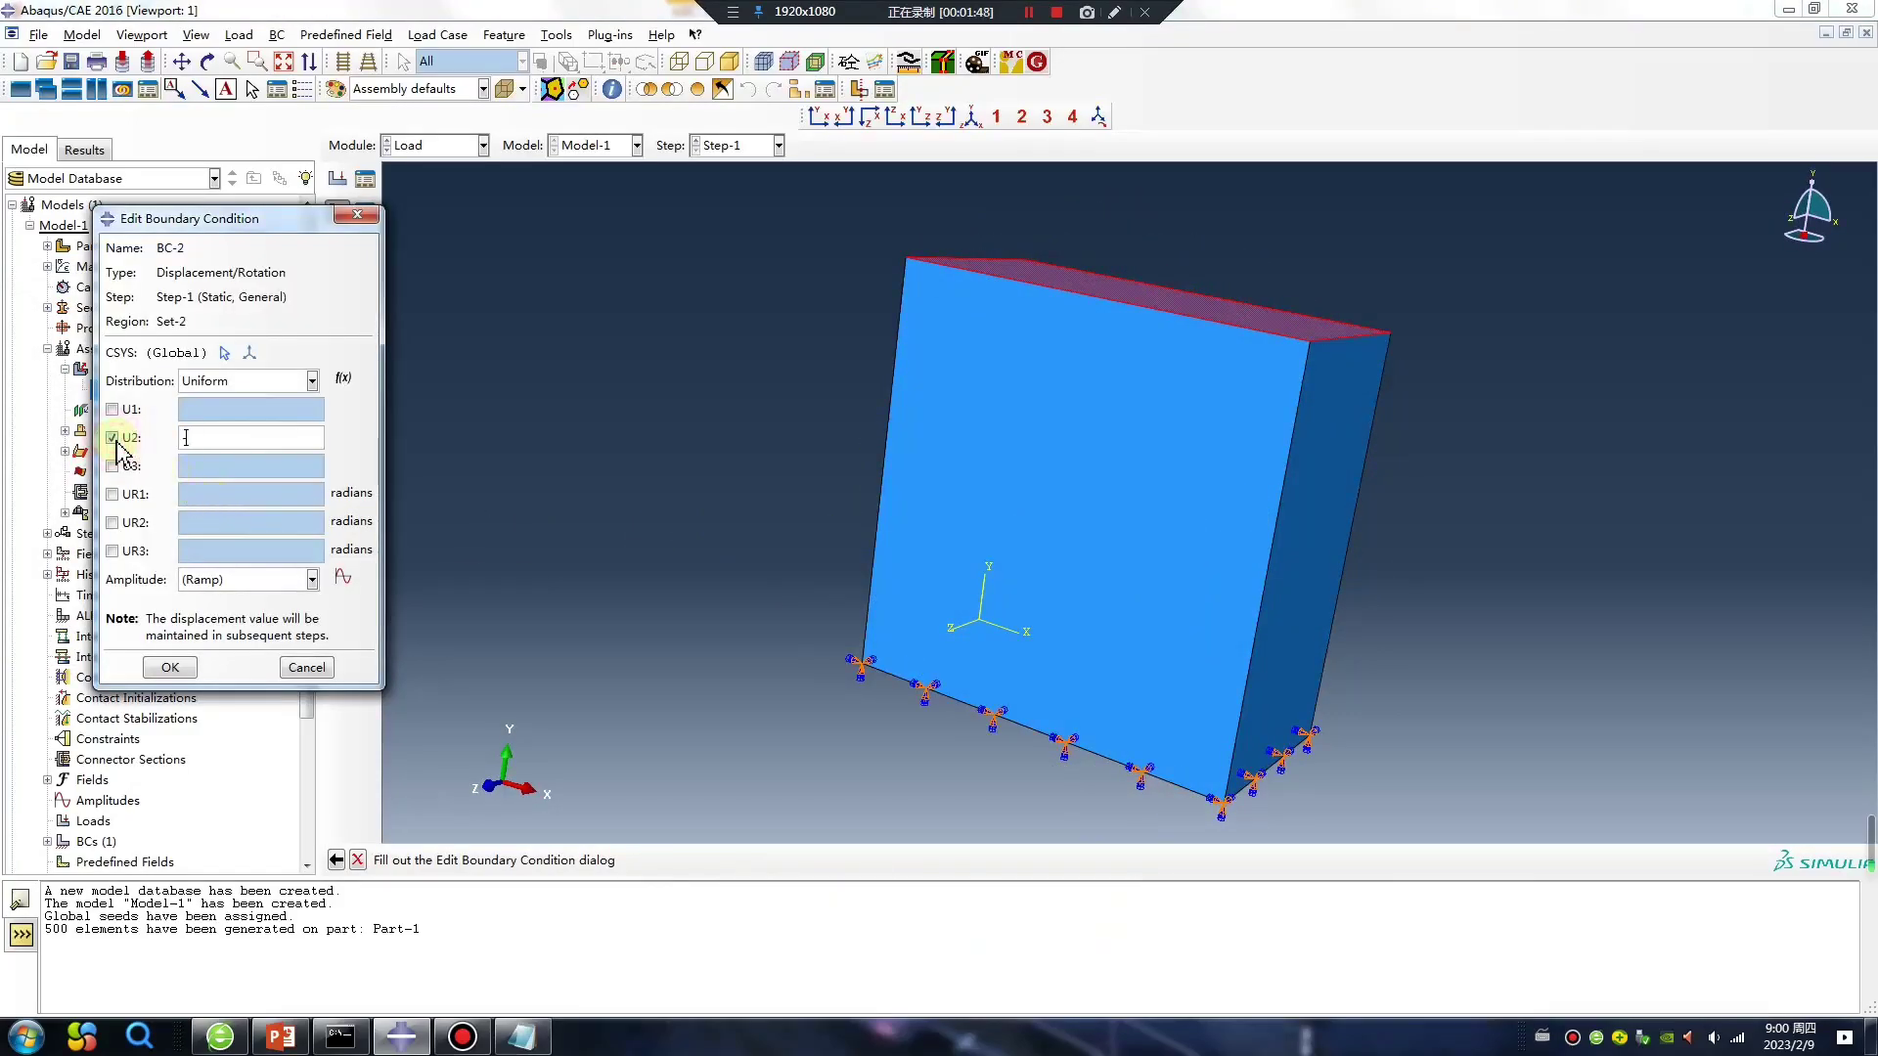
pyautogui.click(170, 669)
# Switch to the Job module and check the assembly's existing sets and features, highlighting Part-1-1.Set-1 in the model tree
pyautogui.click(468, 144)
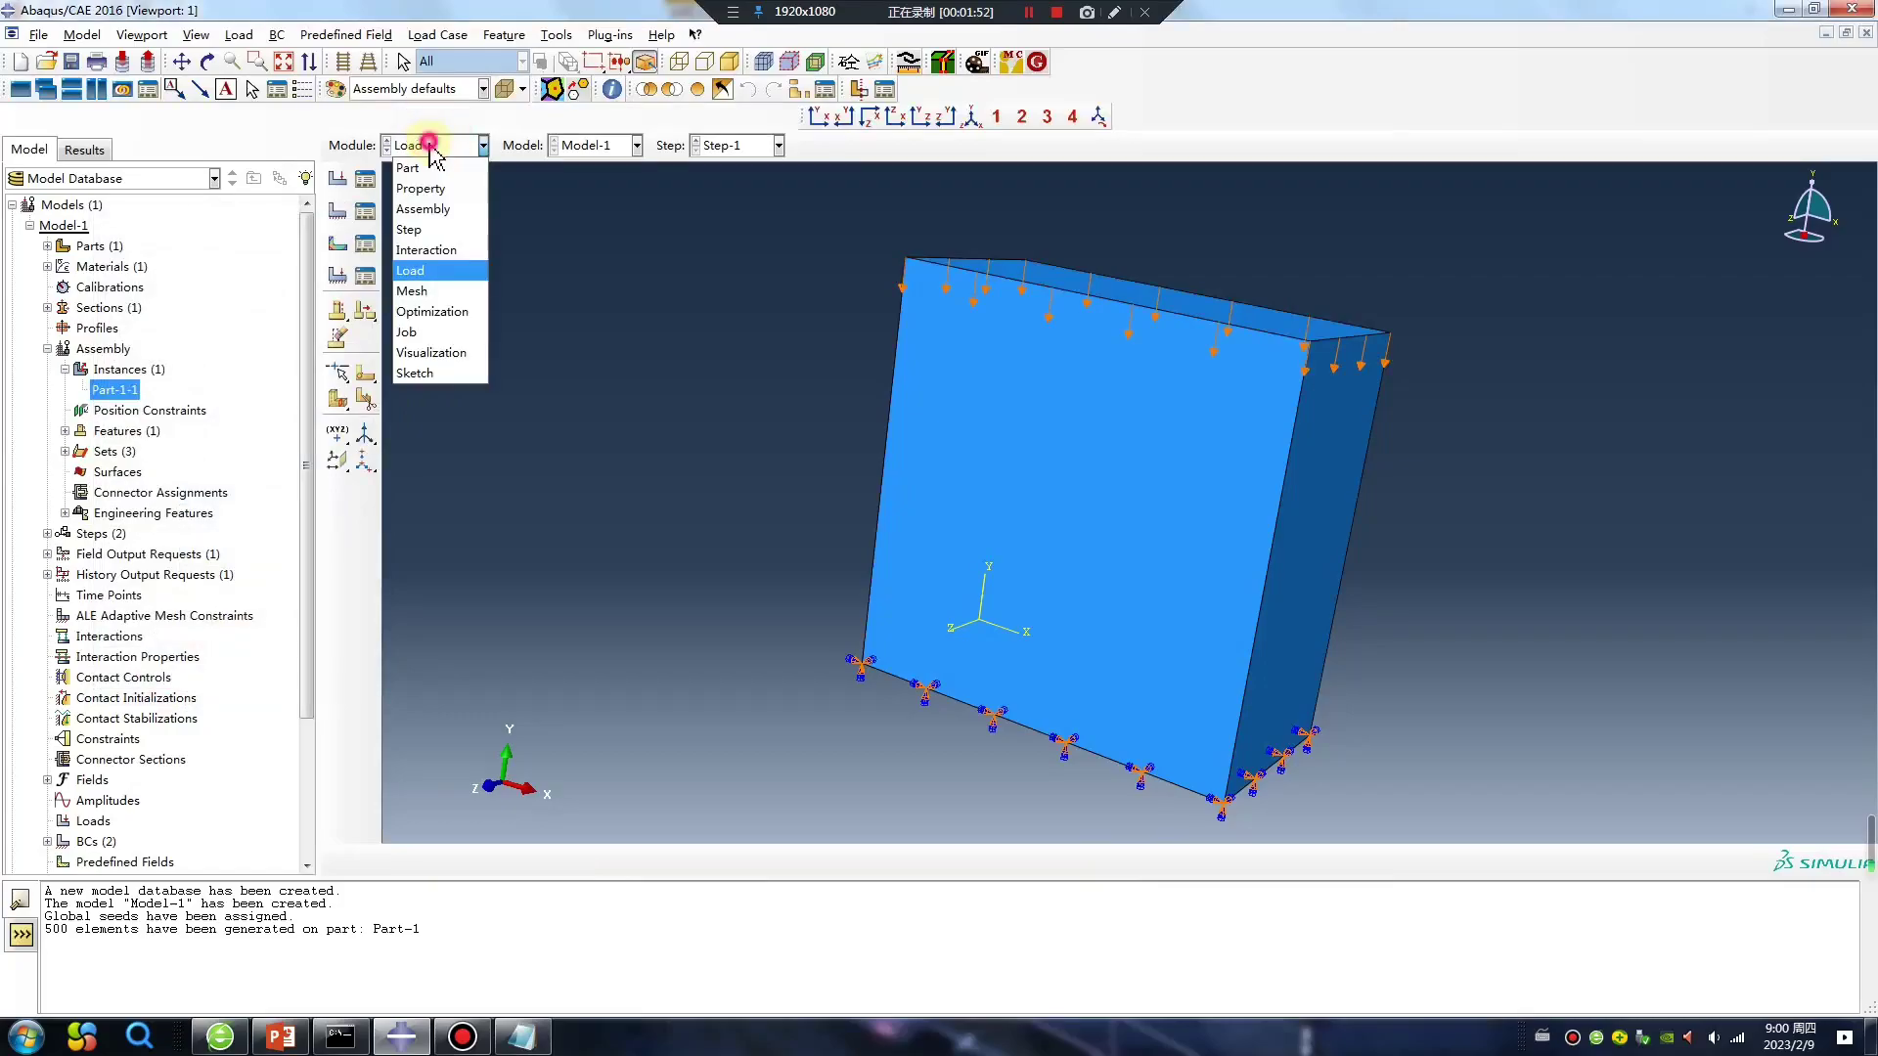
pyautogui.click(437, 334)
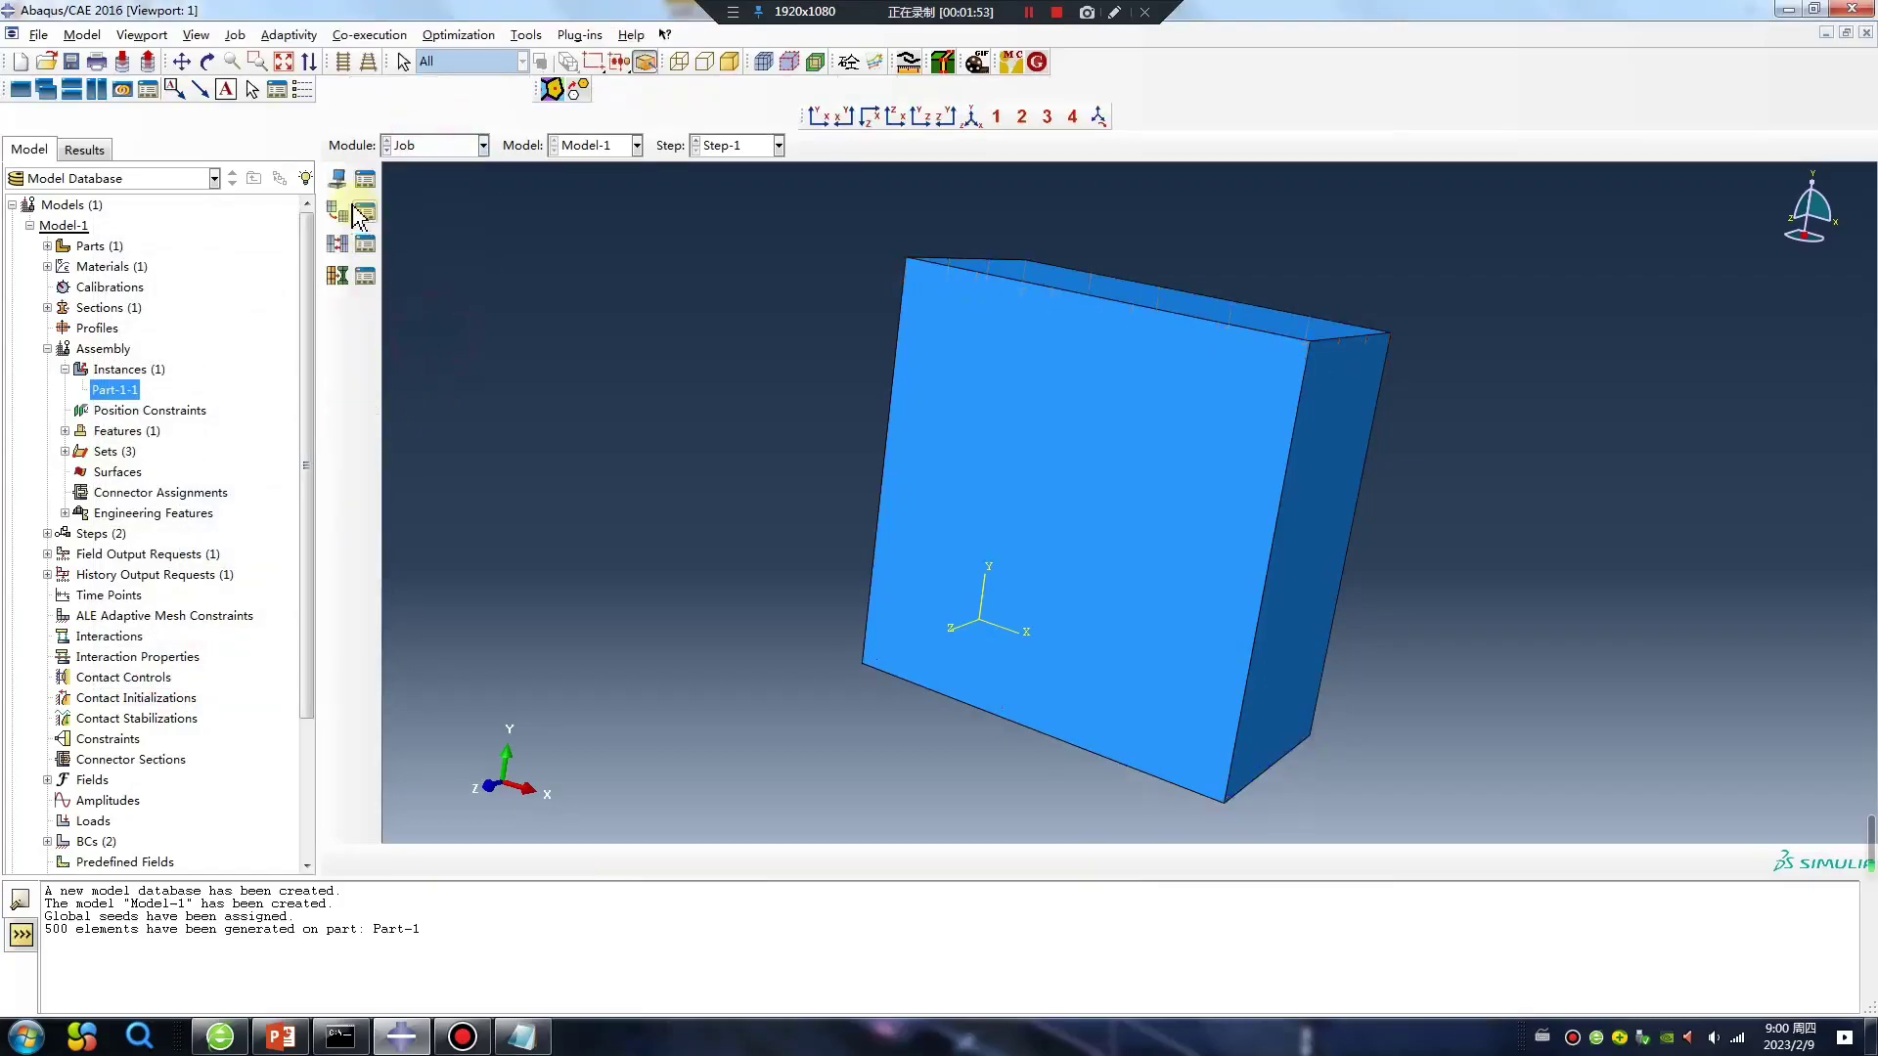
pyautogui.click(65, 451)
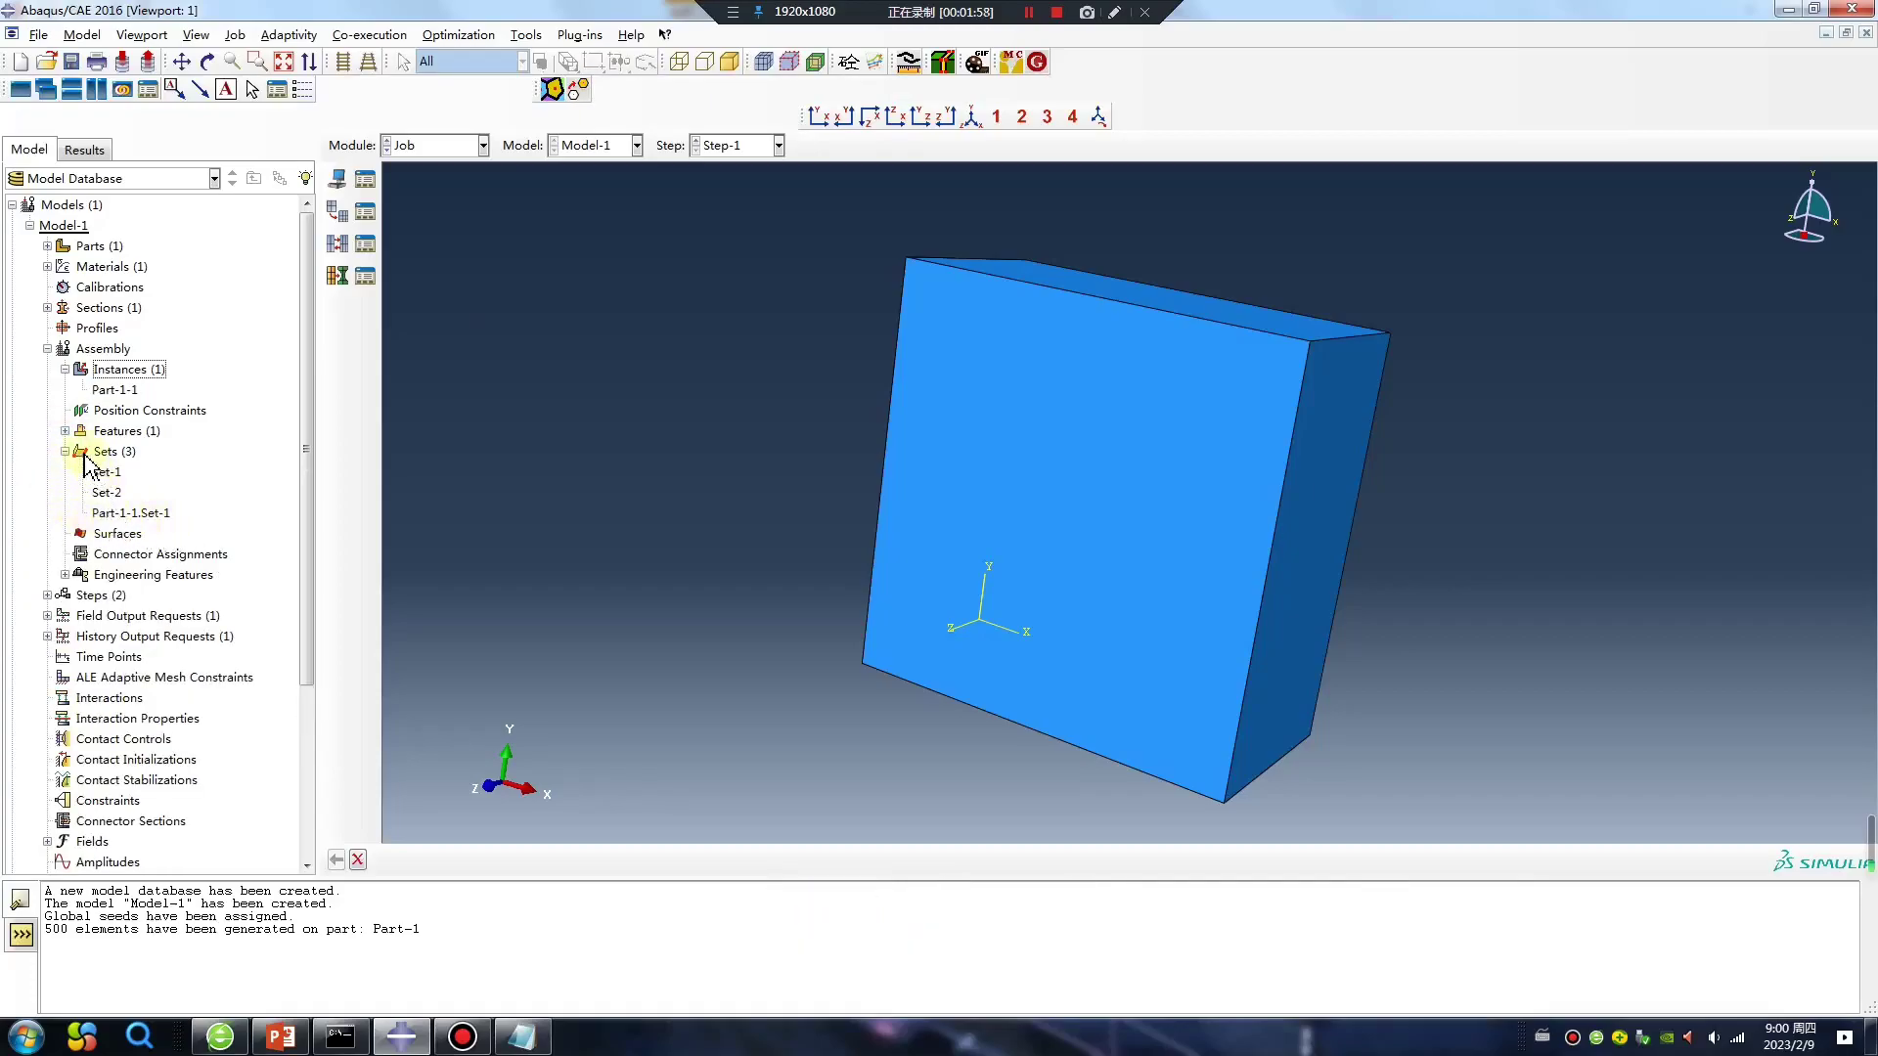
pyautogui.click(64, 431)
pyautogui.click(141, 534)
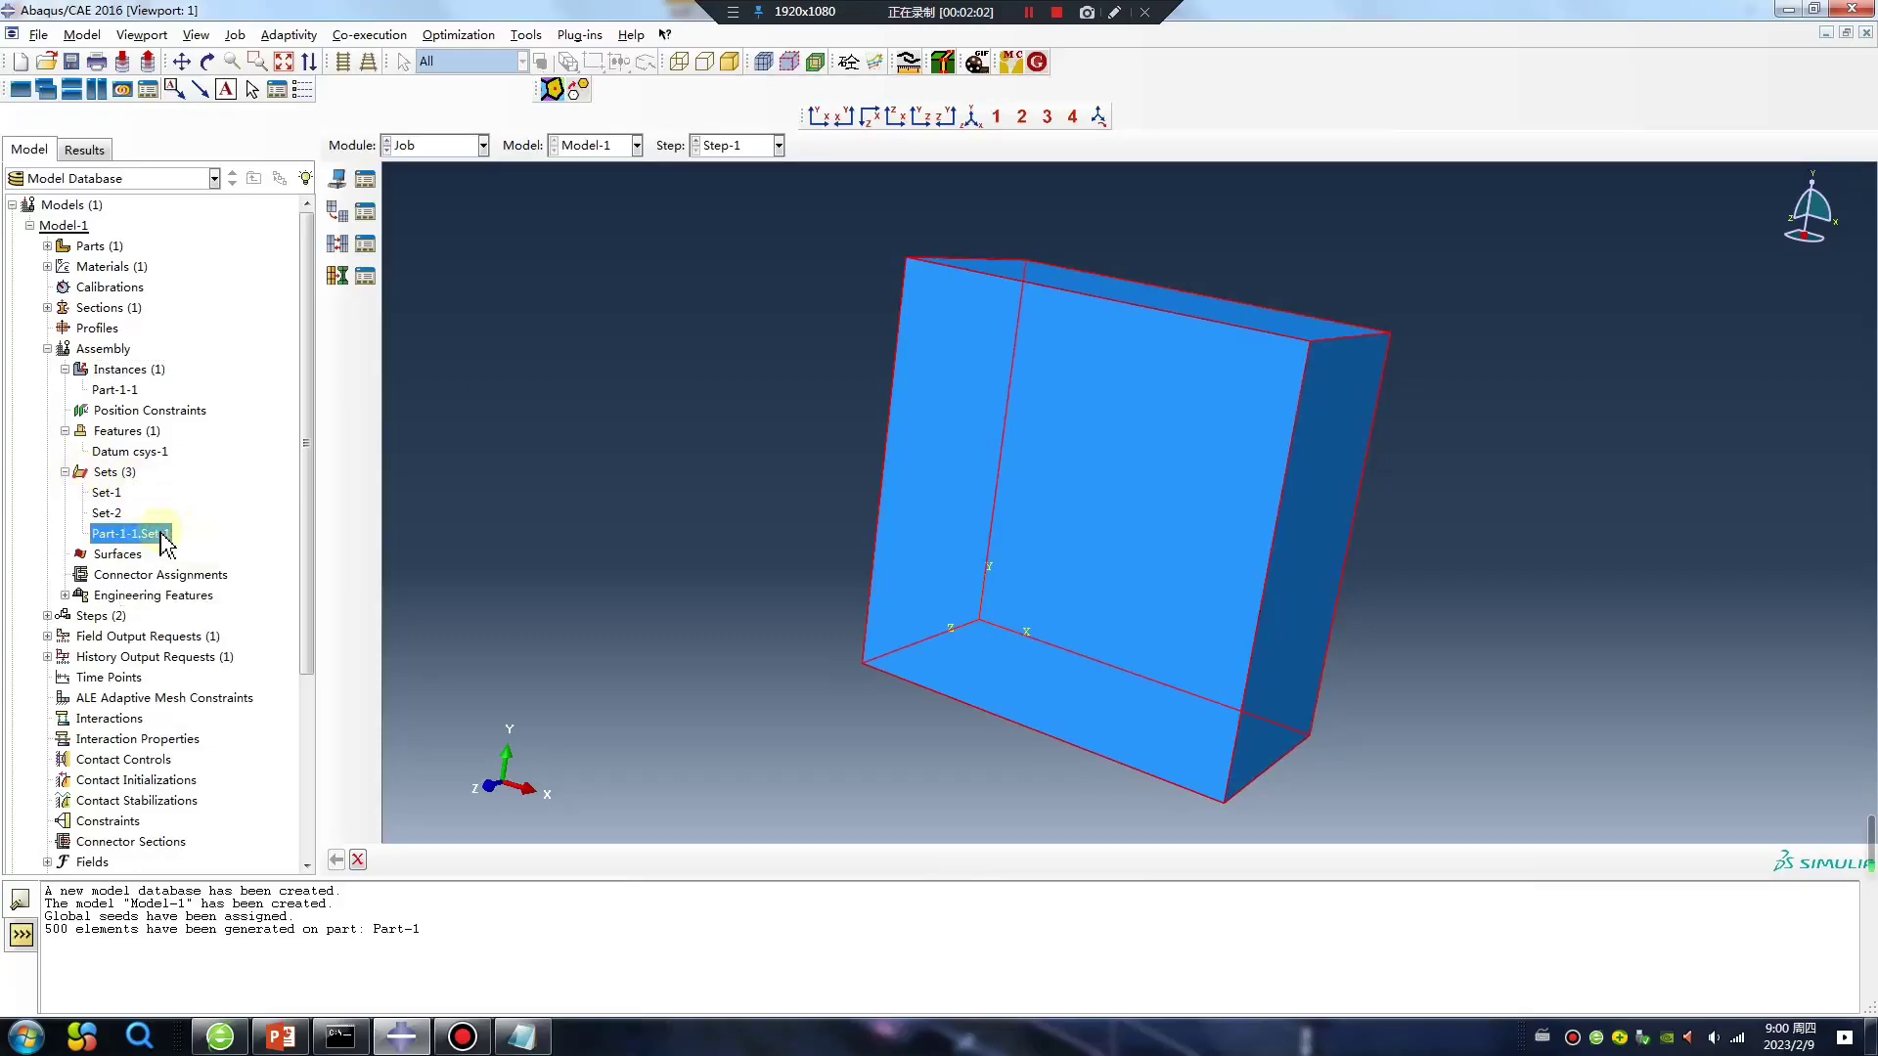
# Create an element set named Set-100 in the Part module containing all elements of the meshed block
pyautogui.click(437, 144)
pyautogui.click(421, 167)
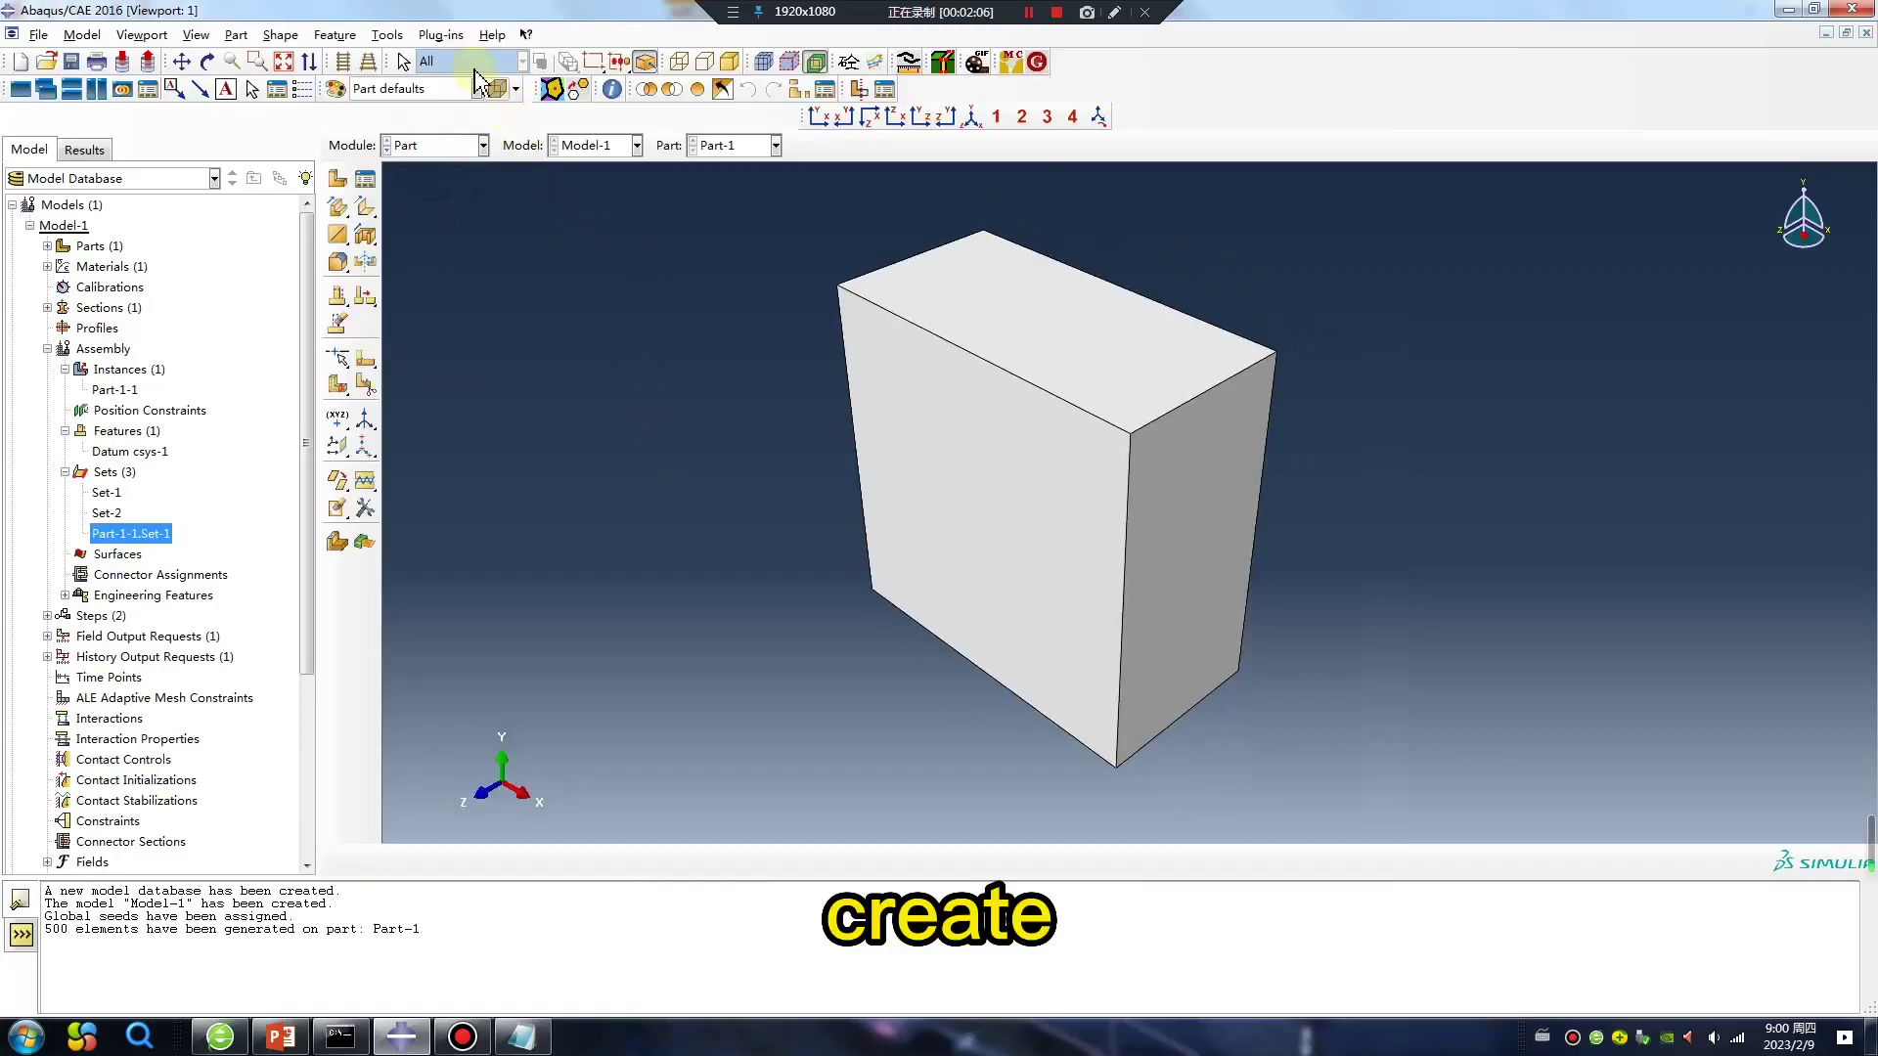
pyautogui.click(388, 35)
pyautogui.moveTo(430, 119)
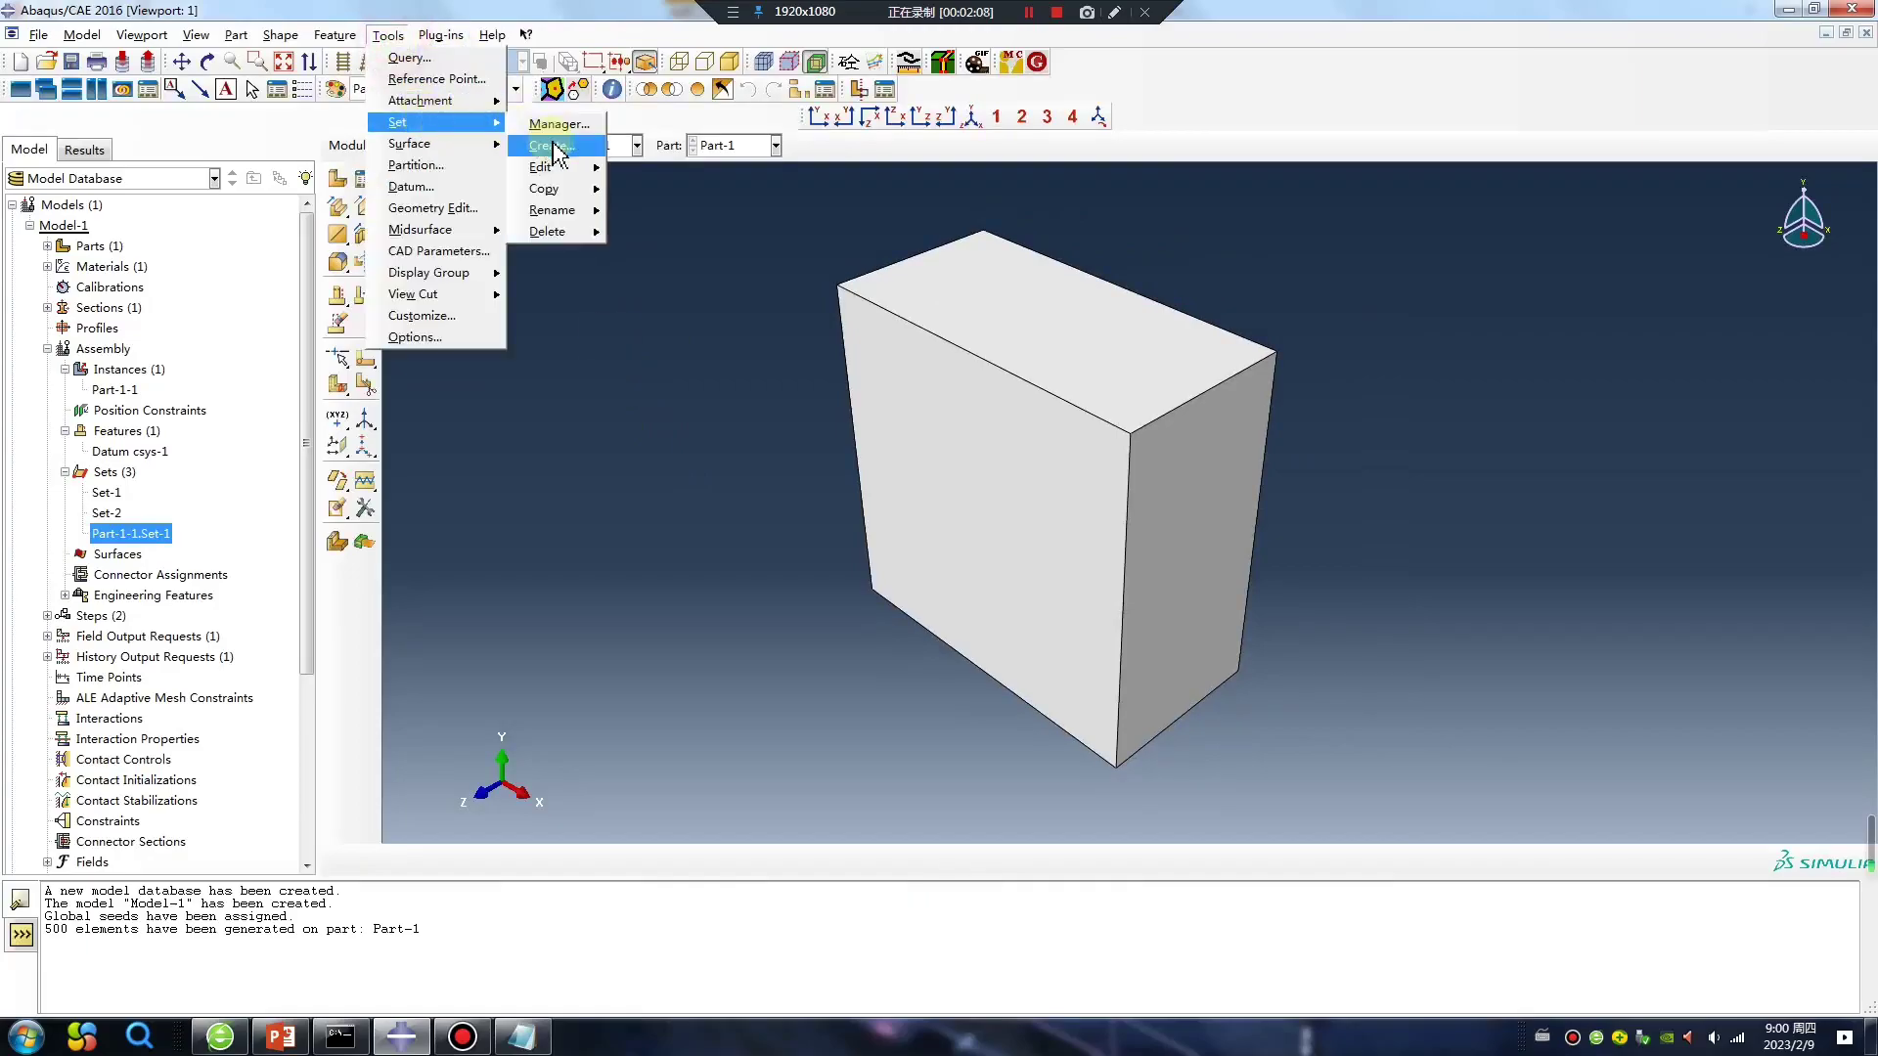
pyautogui.click(538, 122)
pyautogui.click(169, 307)
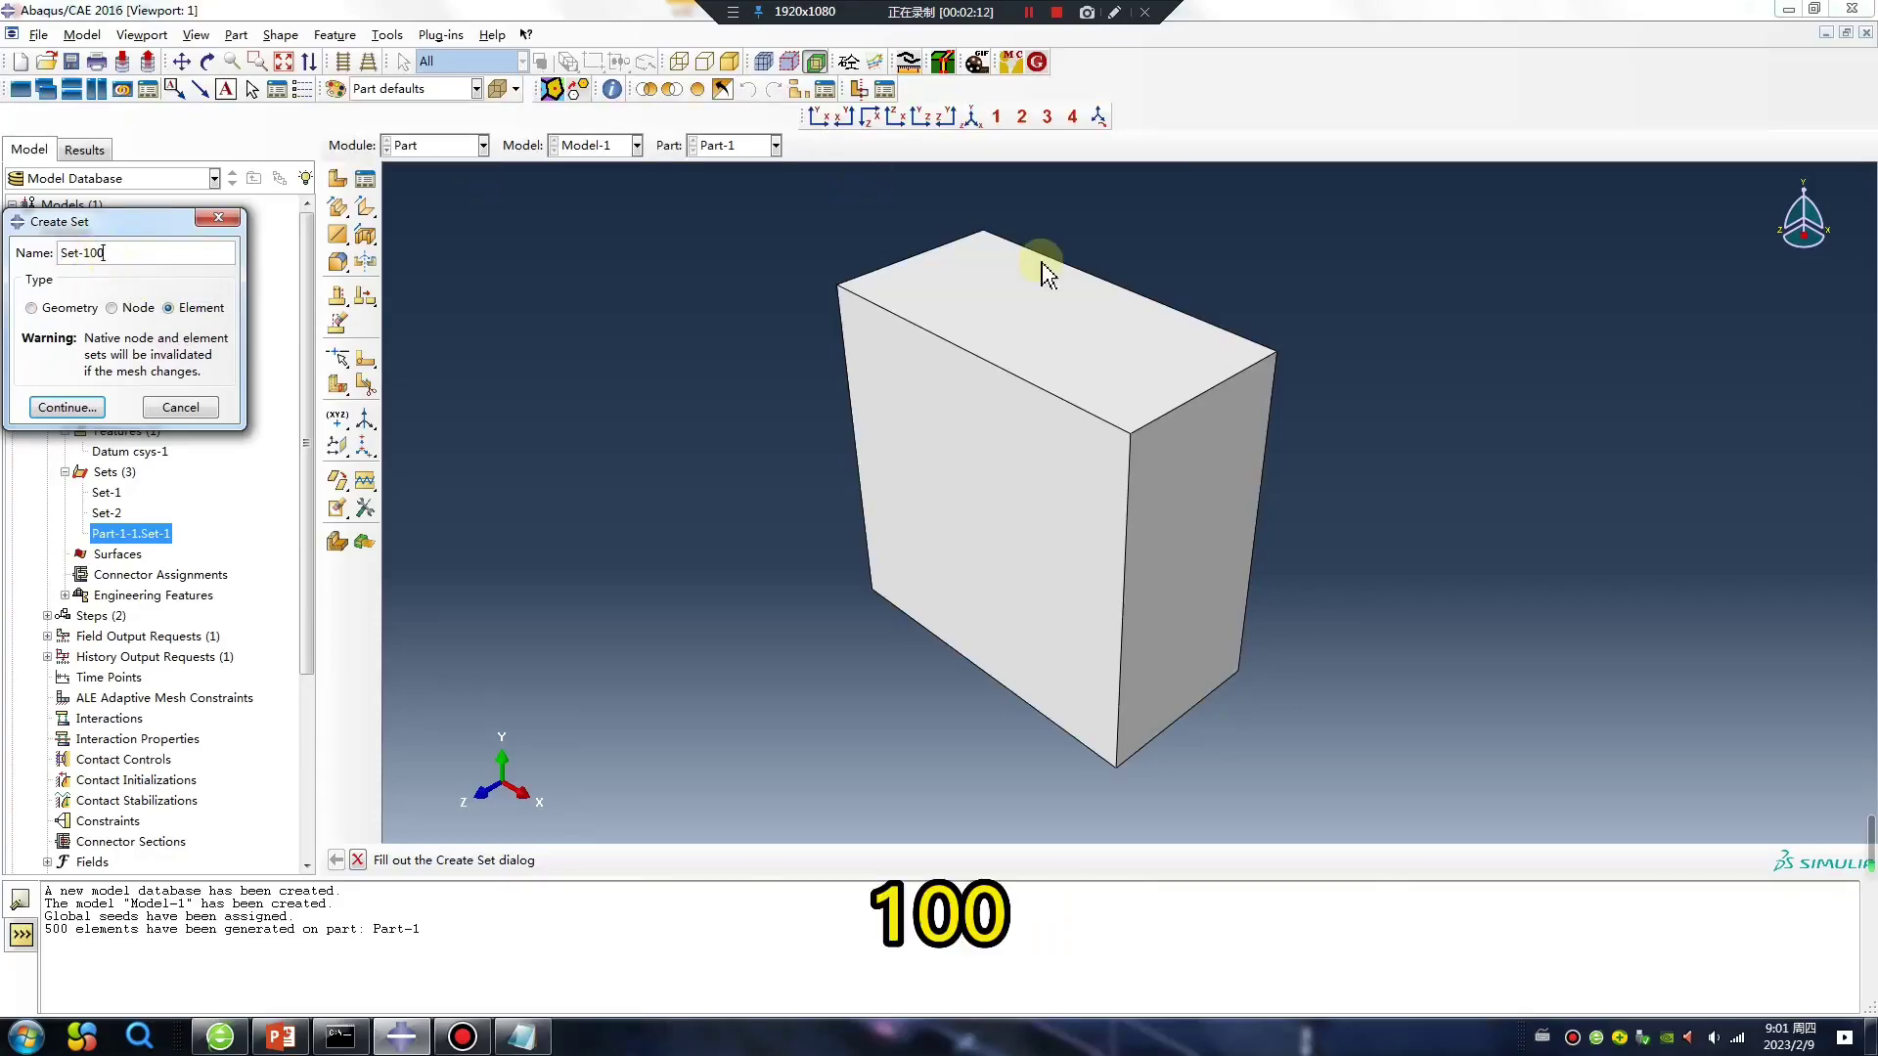
pyautogui.click(86, 406)
pyautogui.moveTo(747, 250); pyautogui.dragTo(1435, 787)
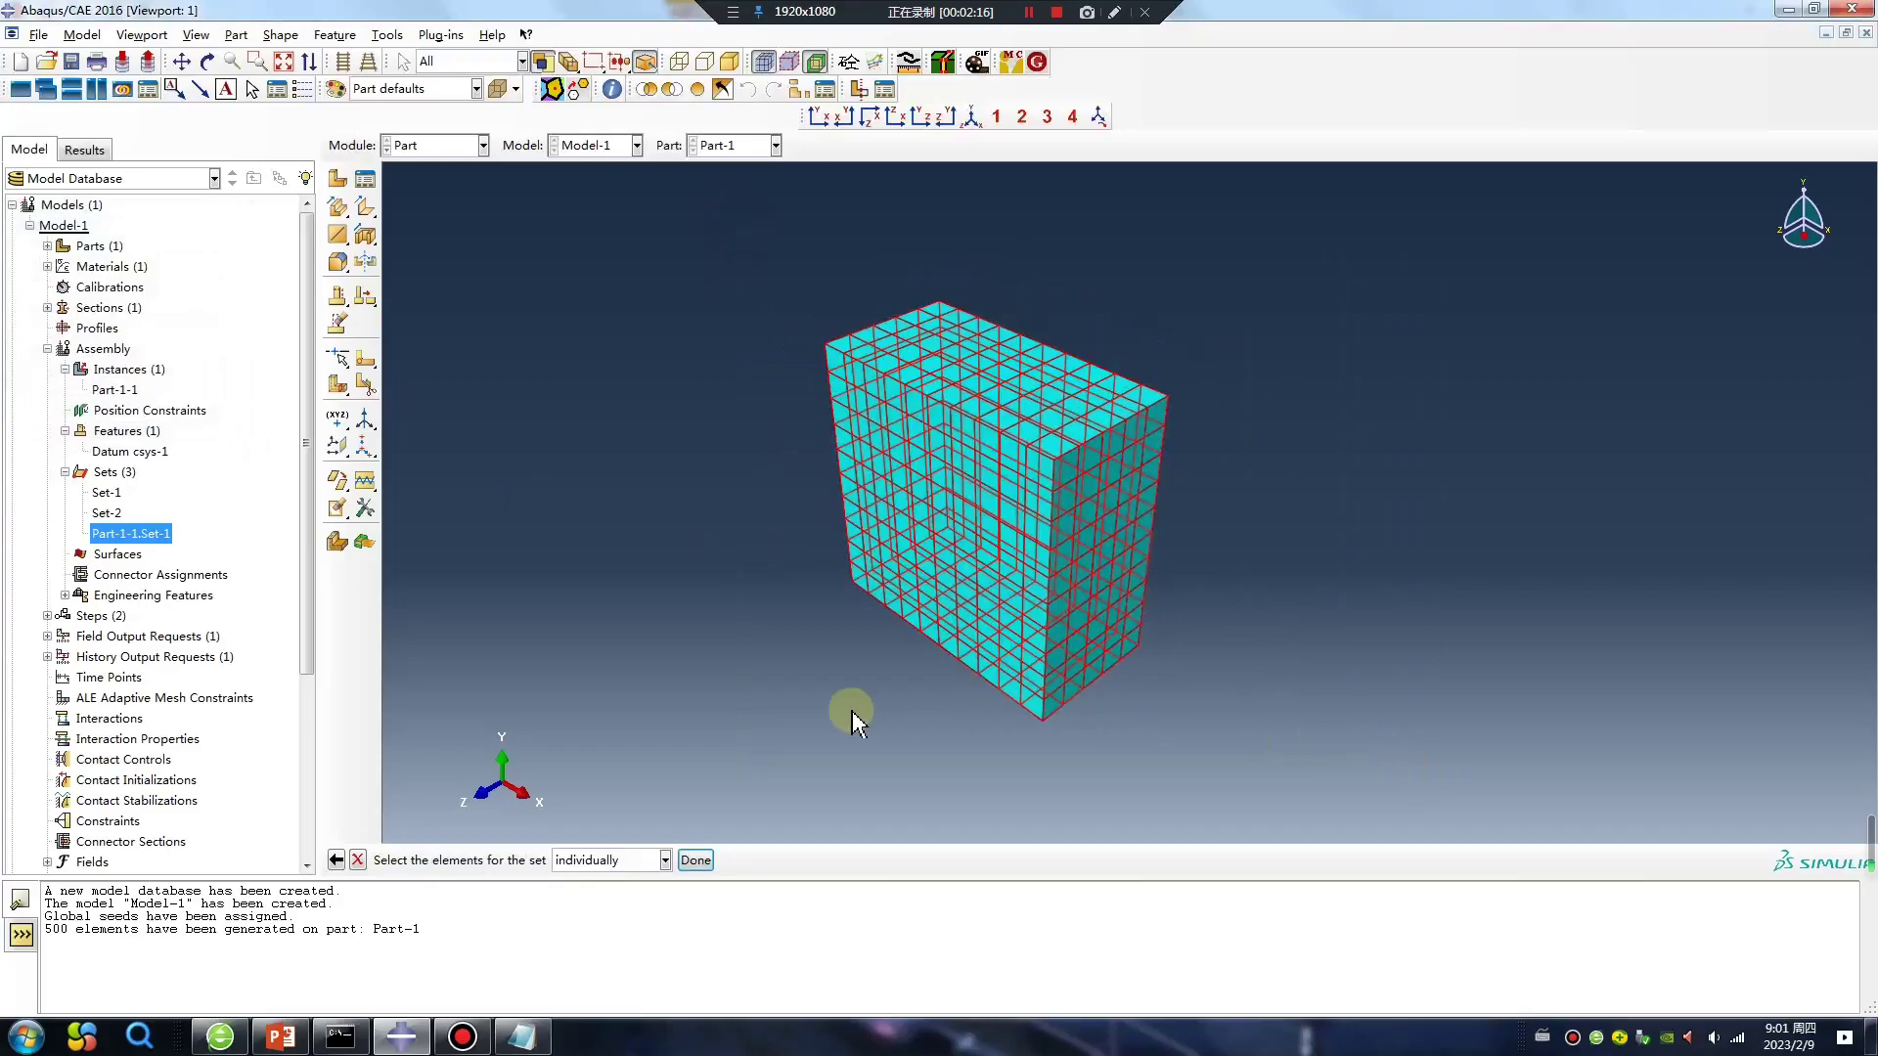
pyautogui.middleClick(853, 712)
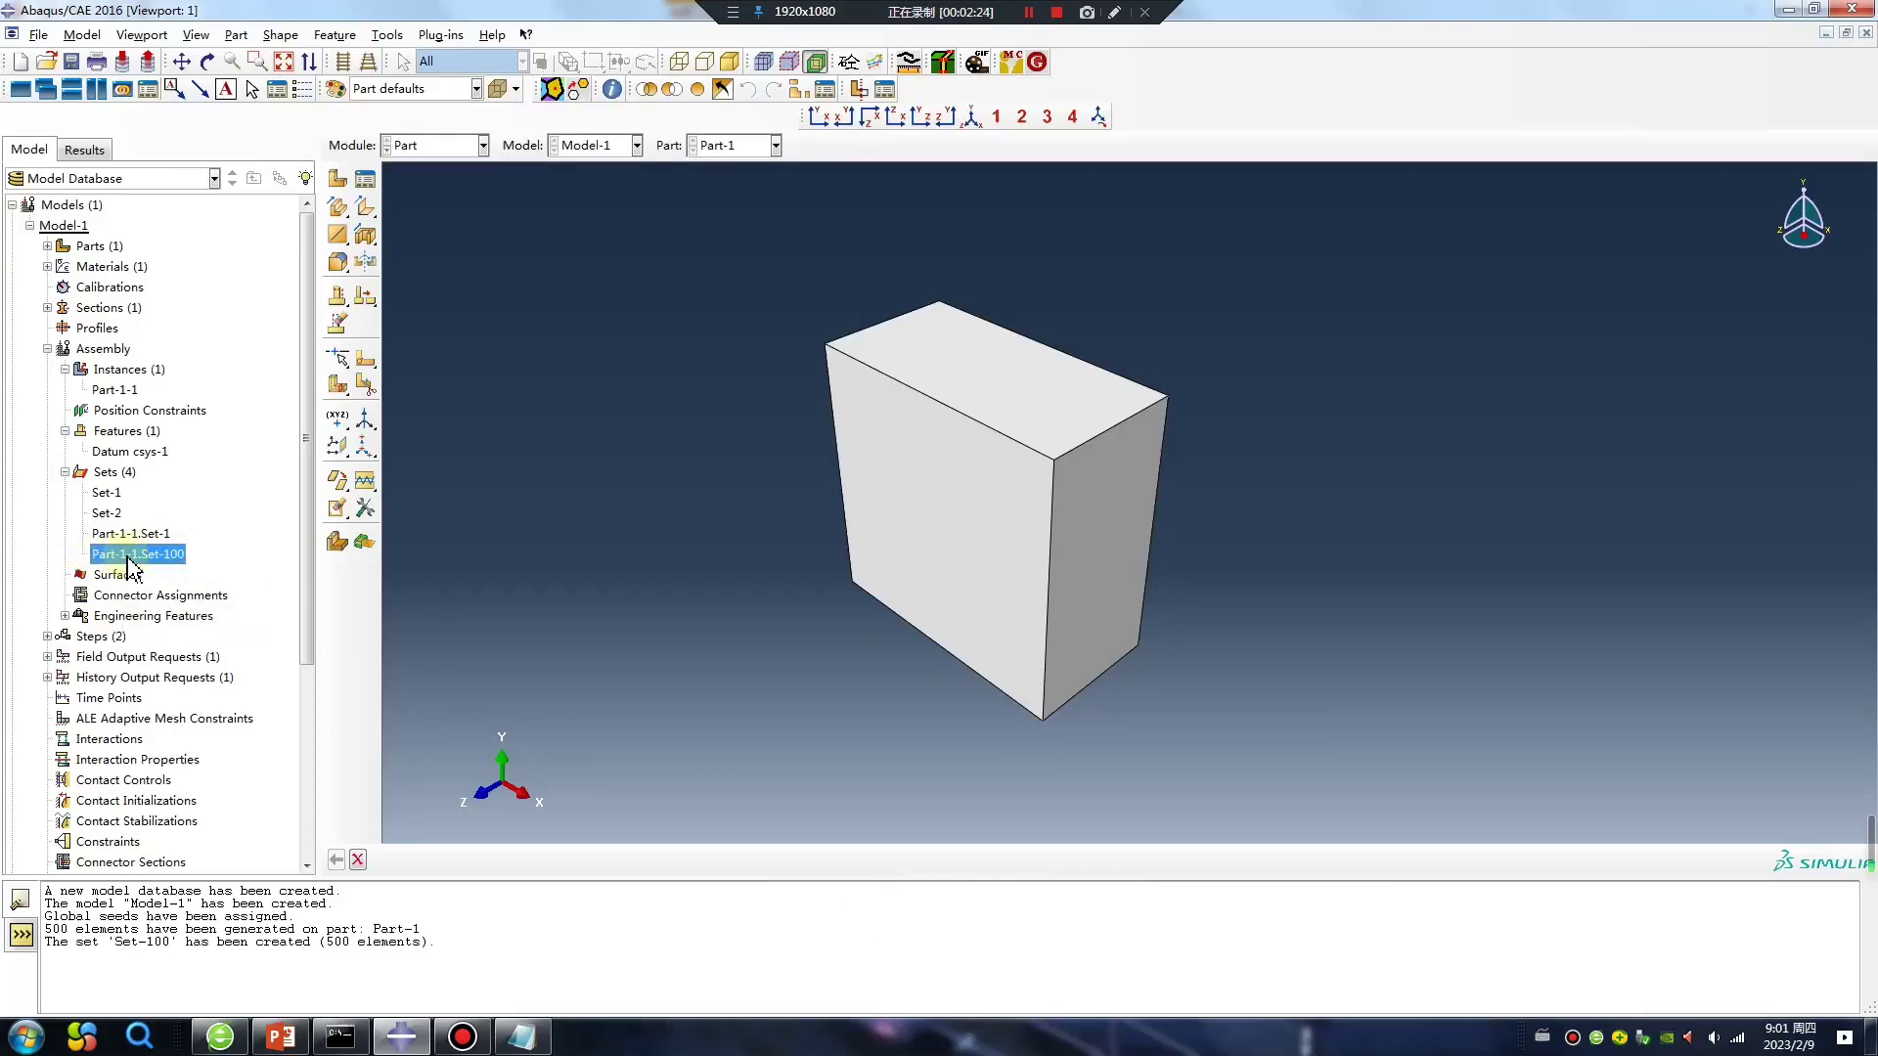
# Create an analysis job for Model-1 with multiple processors set to 20, and submit it
pyautogui.click(440, 146)
pyautogui.click(435, 333)
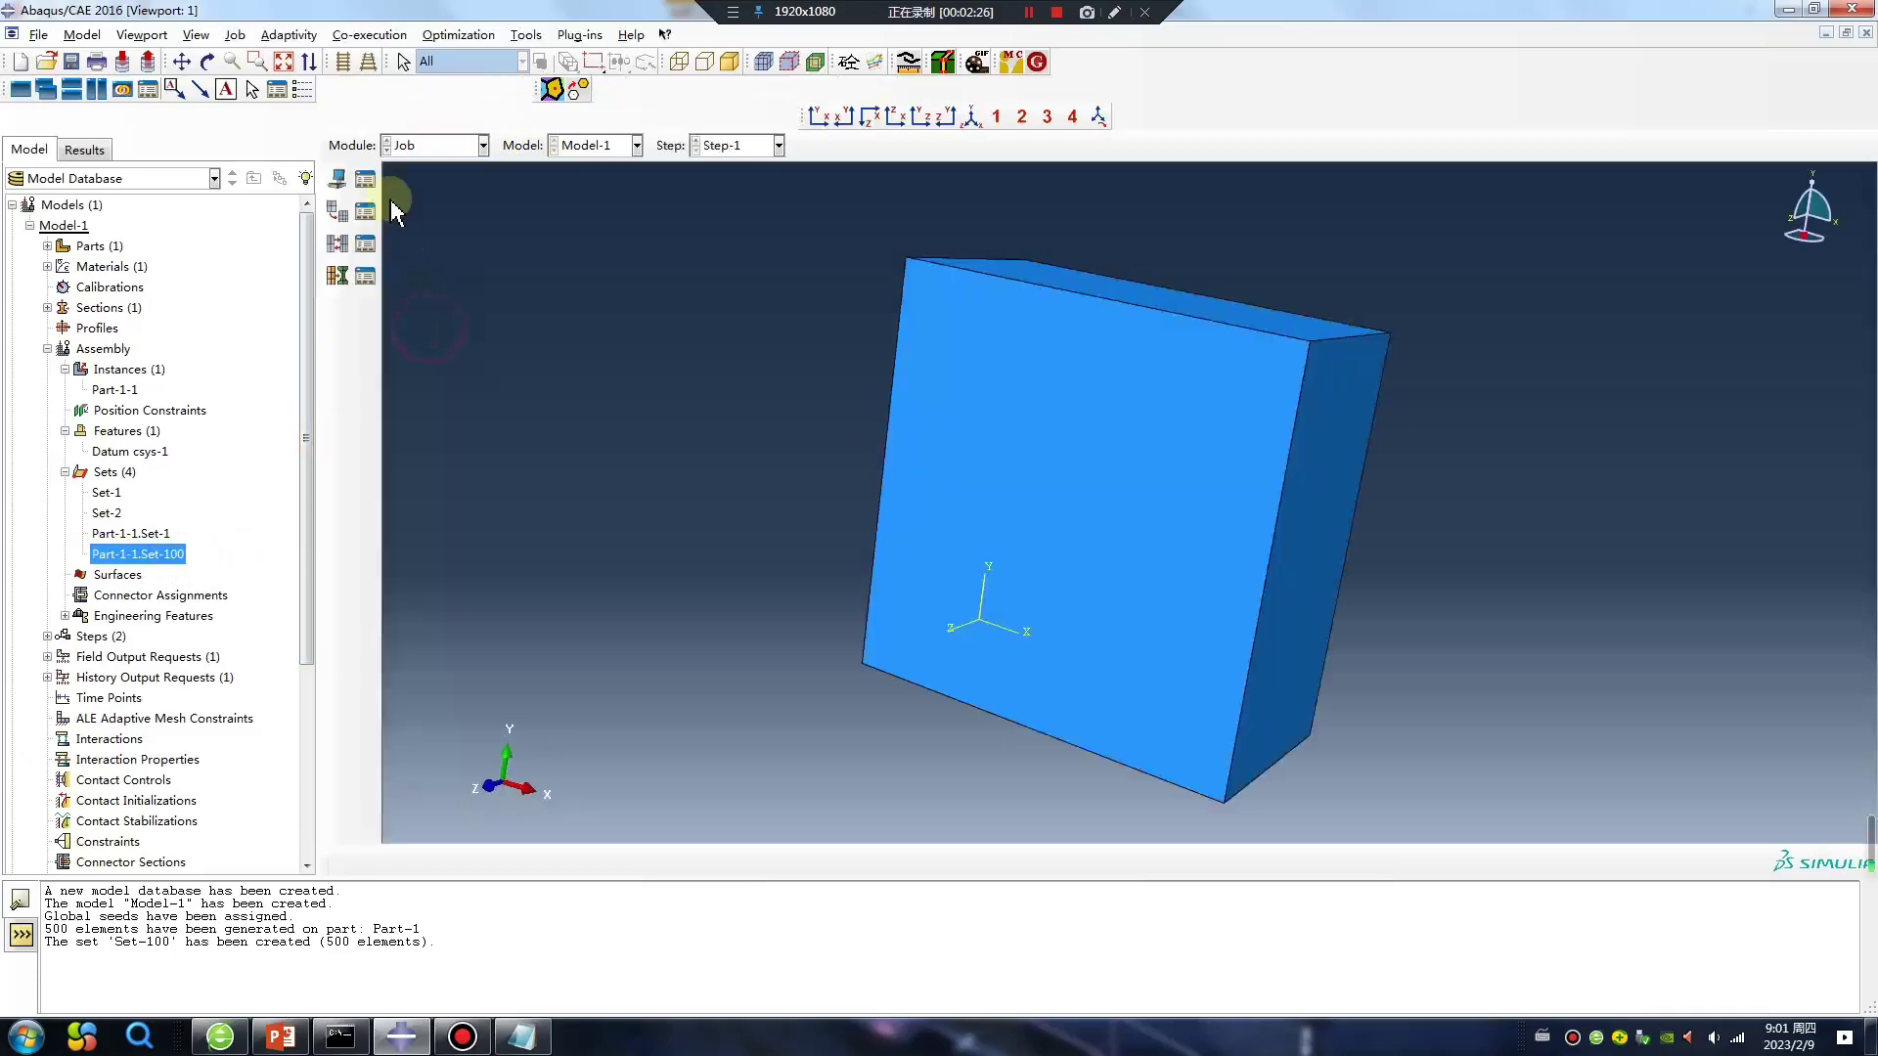
pyautogui.click(368, 182)
pyautogui.click(743, 731)
pyautogui.click(653, 539)
pyautogui.click(420, 568)
pyautogui.click(601, 569)
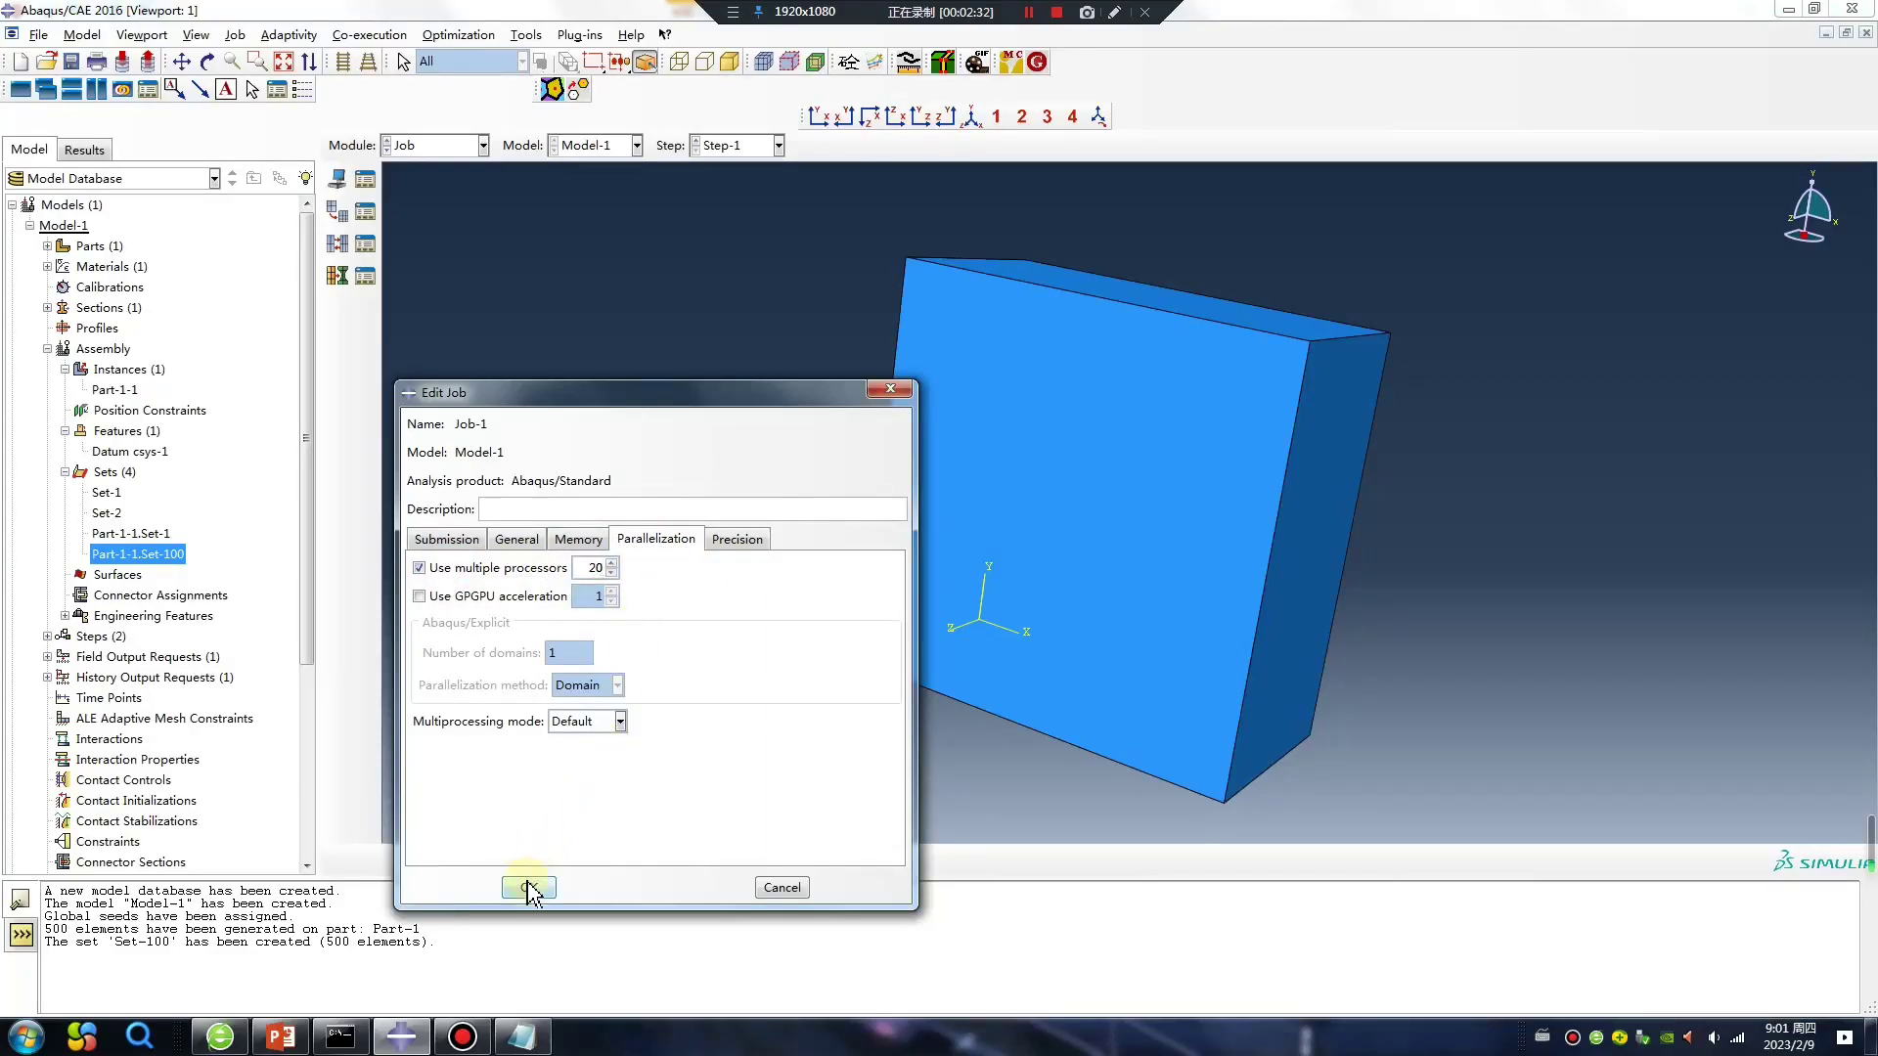
pyautogui.click(529, 887)
pyautogui.click(339, 213)
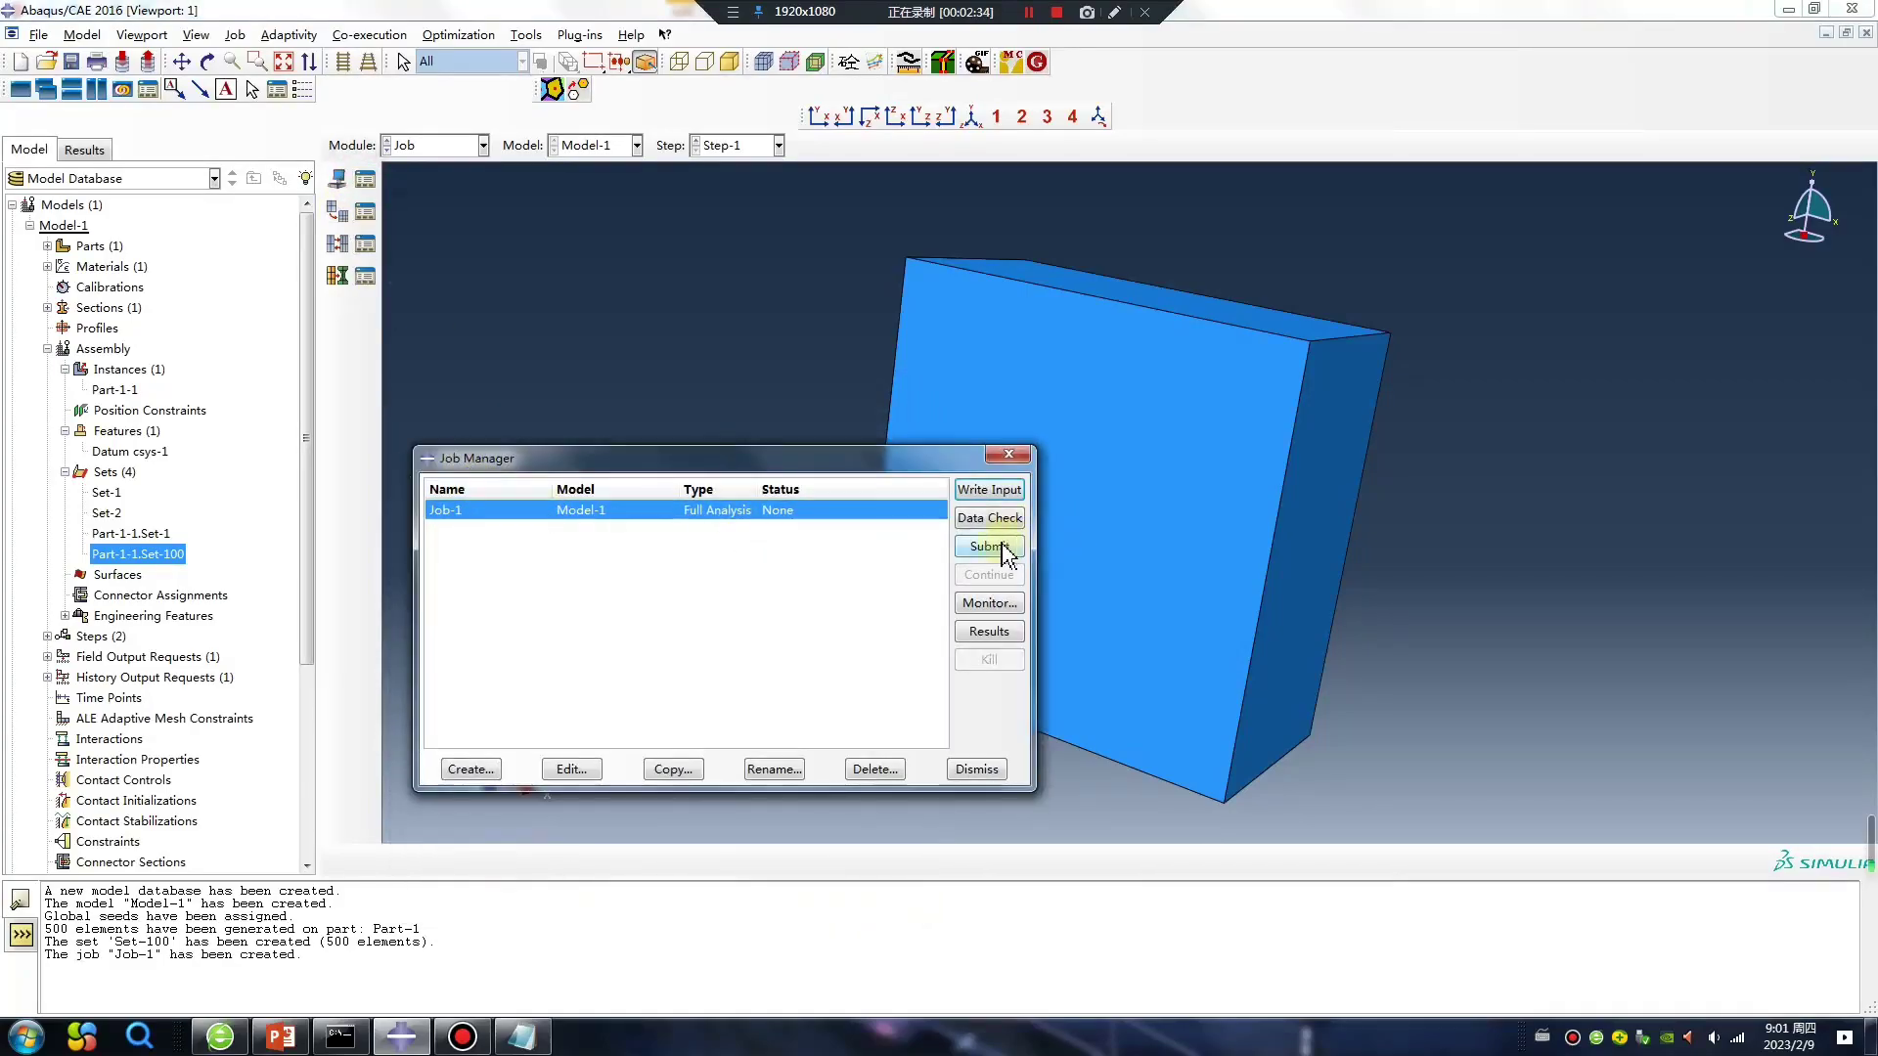
pyautogui.click(1000, 551)
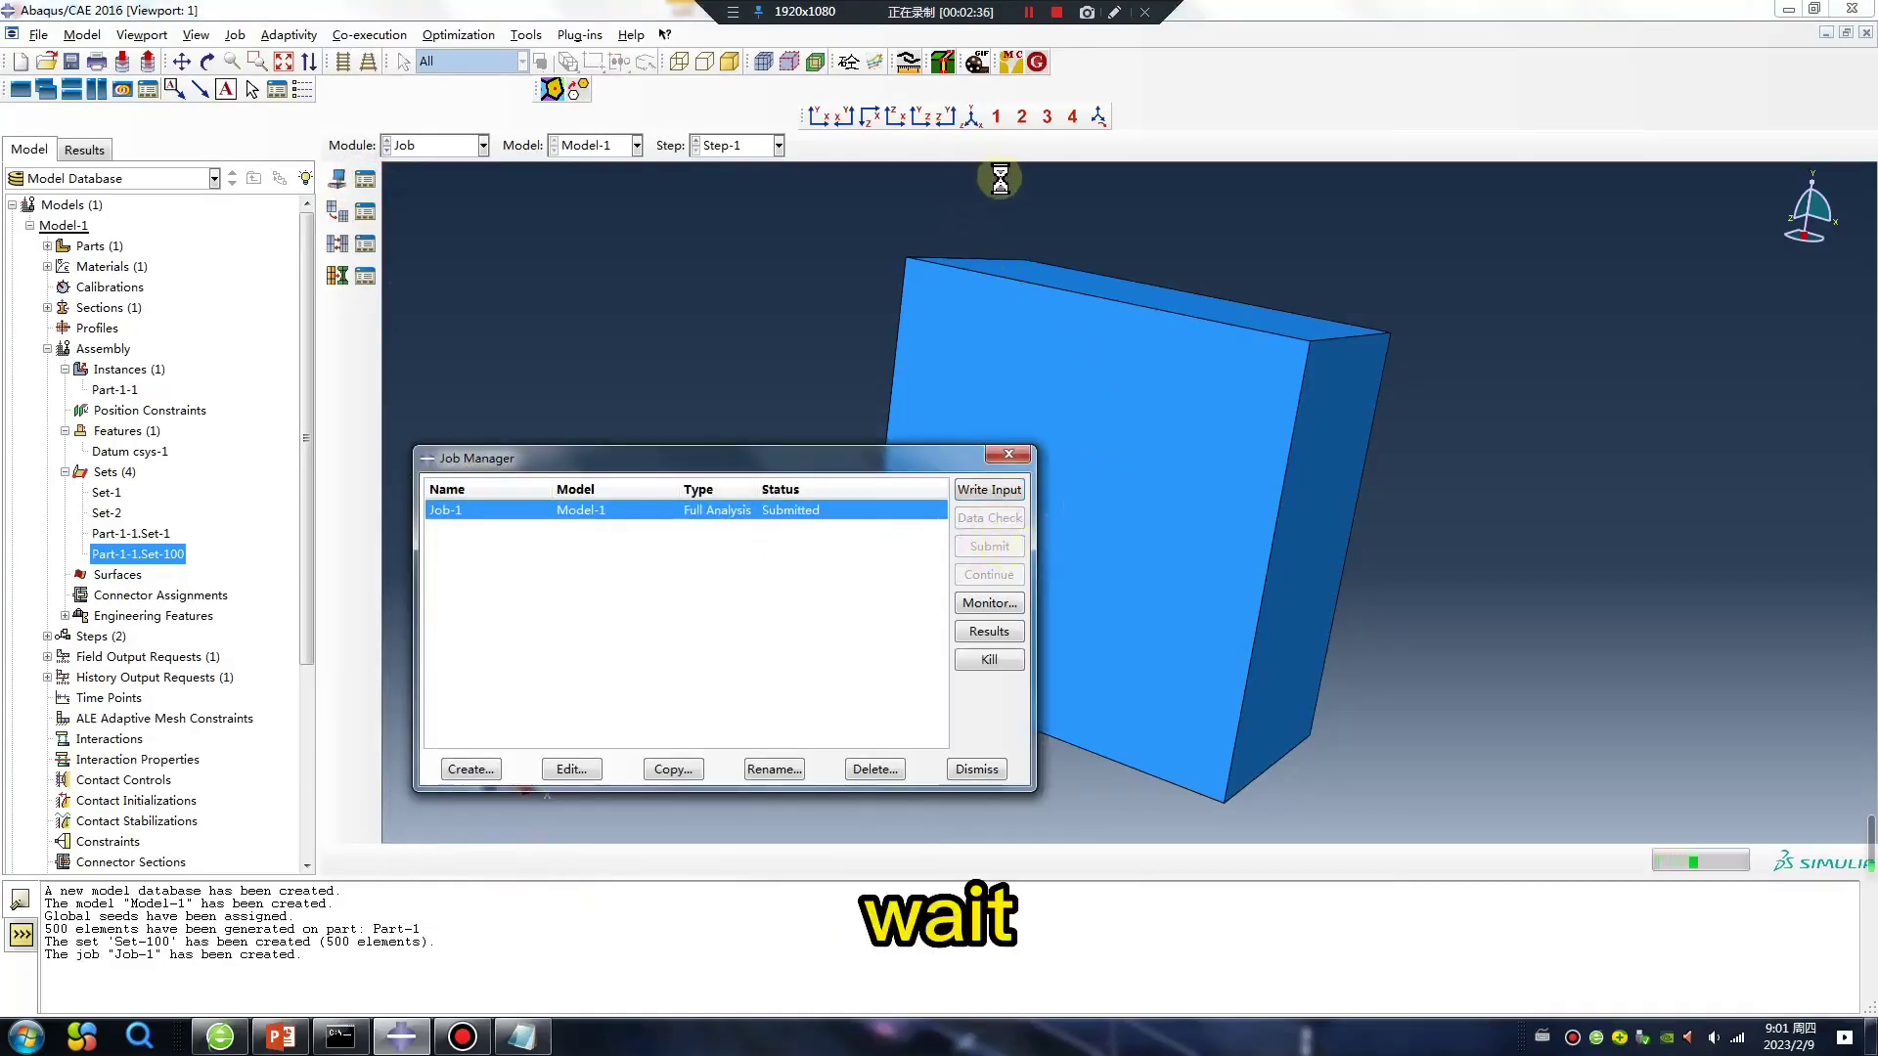
# Open the completed Job-1 results and plot the Mises stress contours on the deformed block
pyautogui.click(1028, 12)
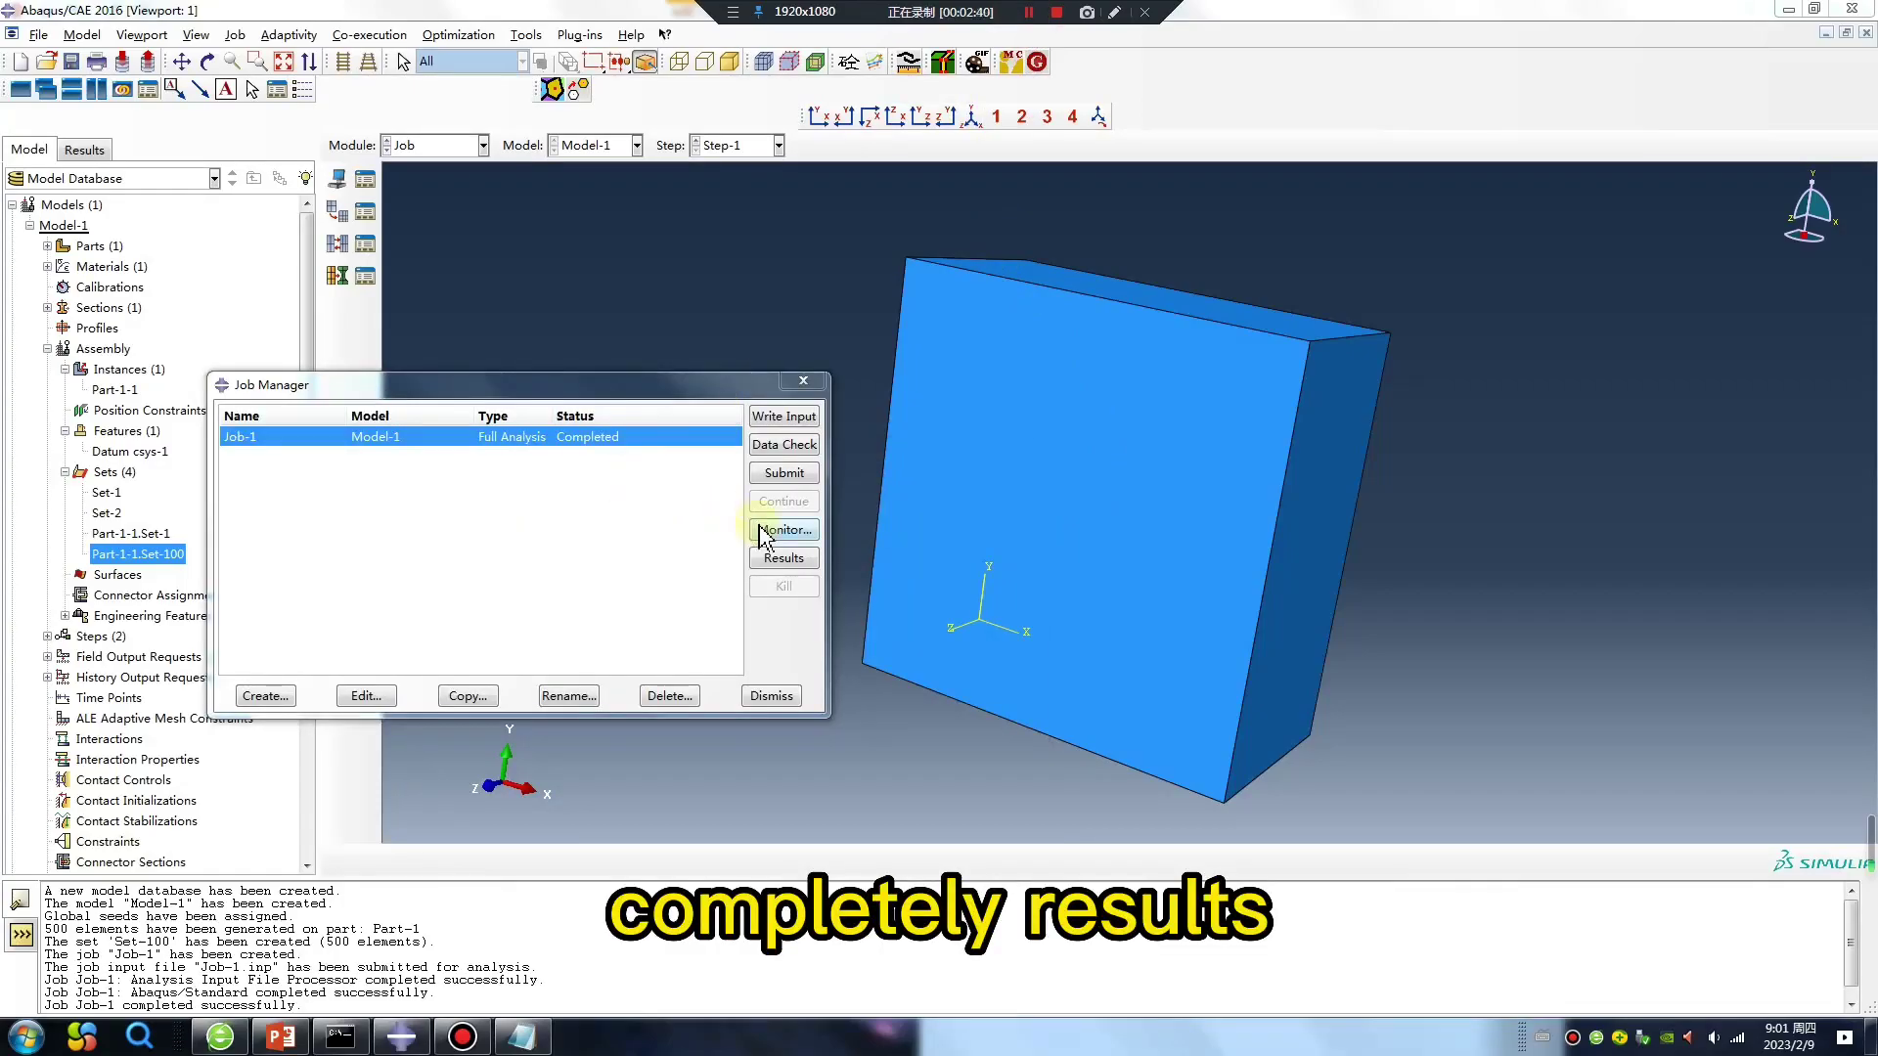
pyautogui.click(765, 557)
pyautogui.click(335, 270)
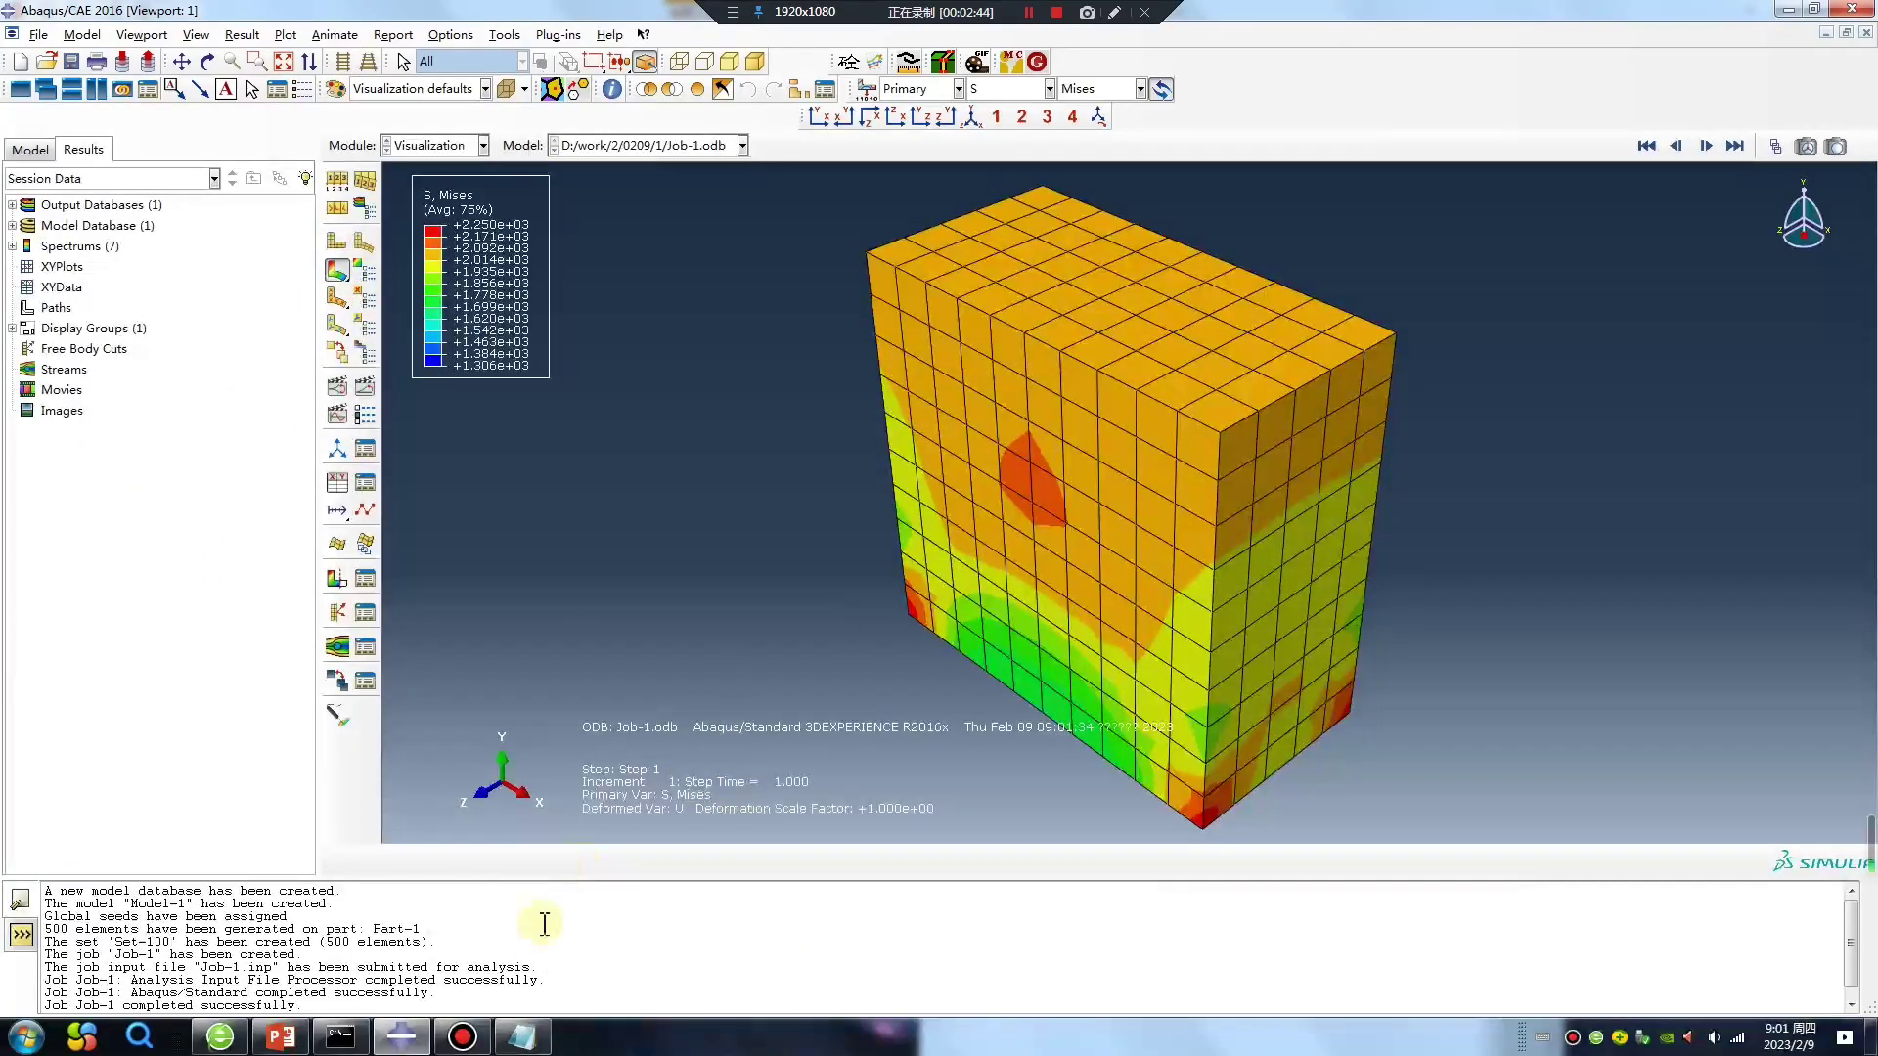
# Switch to the ave_S_Region.py script in Notepad and check its instance name PART-1-1 and element set name SET-100
pyautogui.click(522, 1036)
pyautogui.moveTo(1080, 442); pyautogui.dragTo(1280, 462)
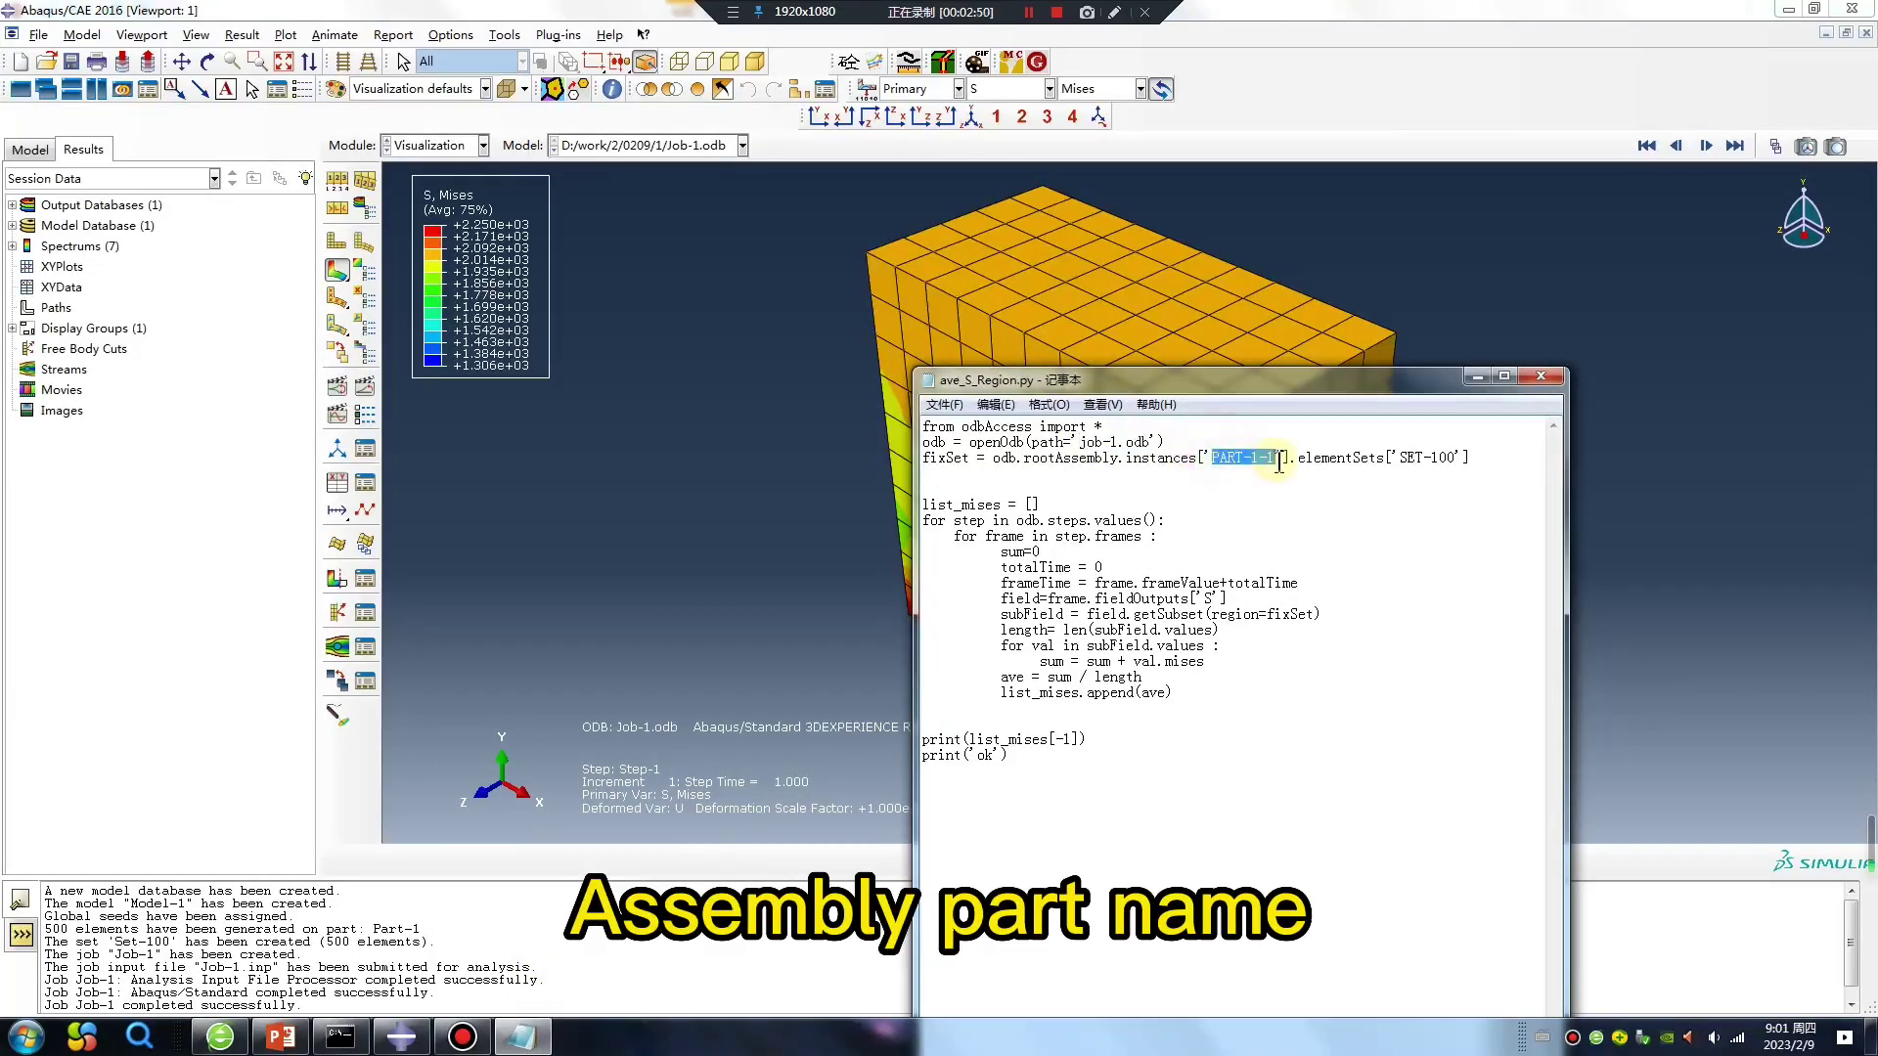
pyautogui.moveTo(1400, 457); pyautogui.dragTo(1456, 457)
pyautogui.moveTo(1022, 754); pyautogui.dragTo(919, 423)
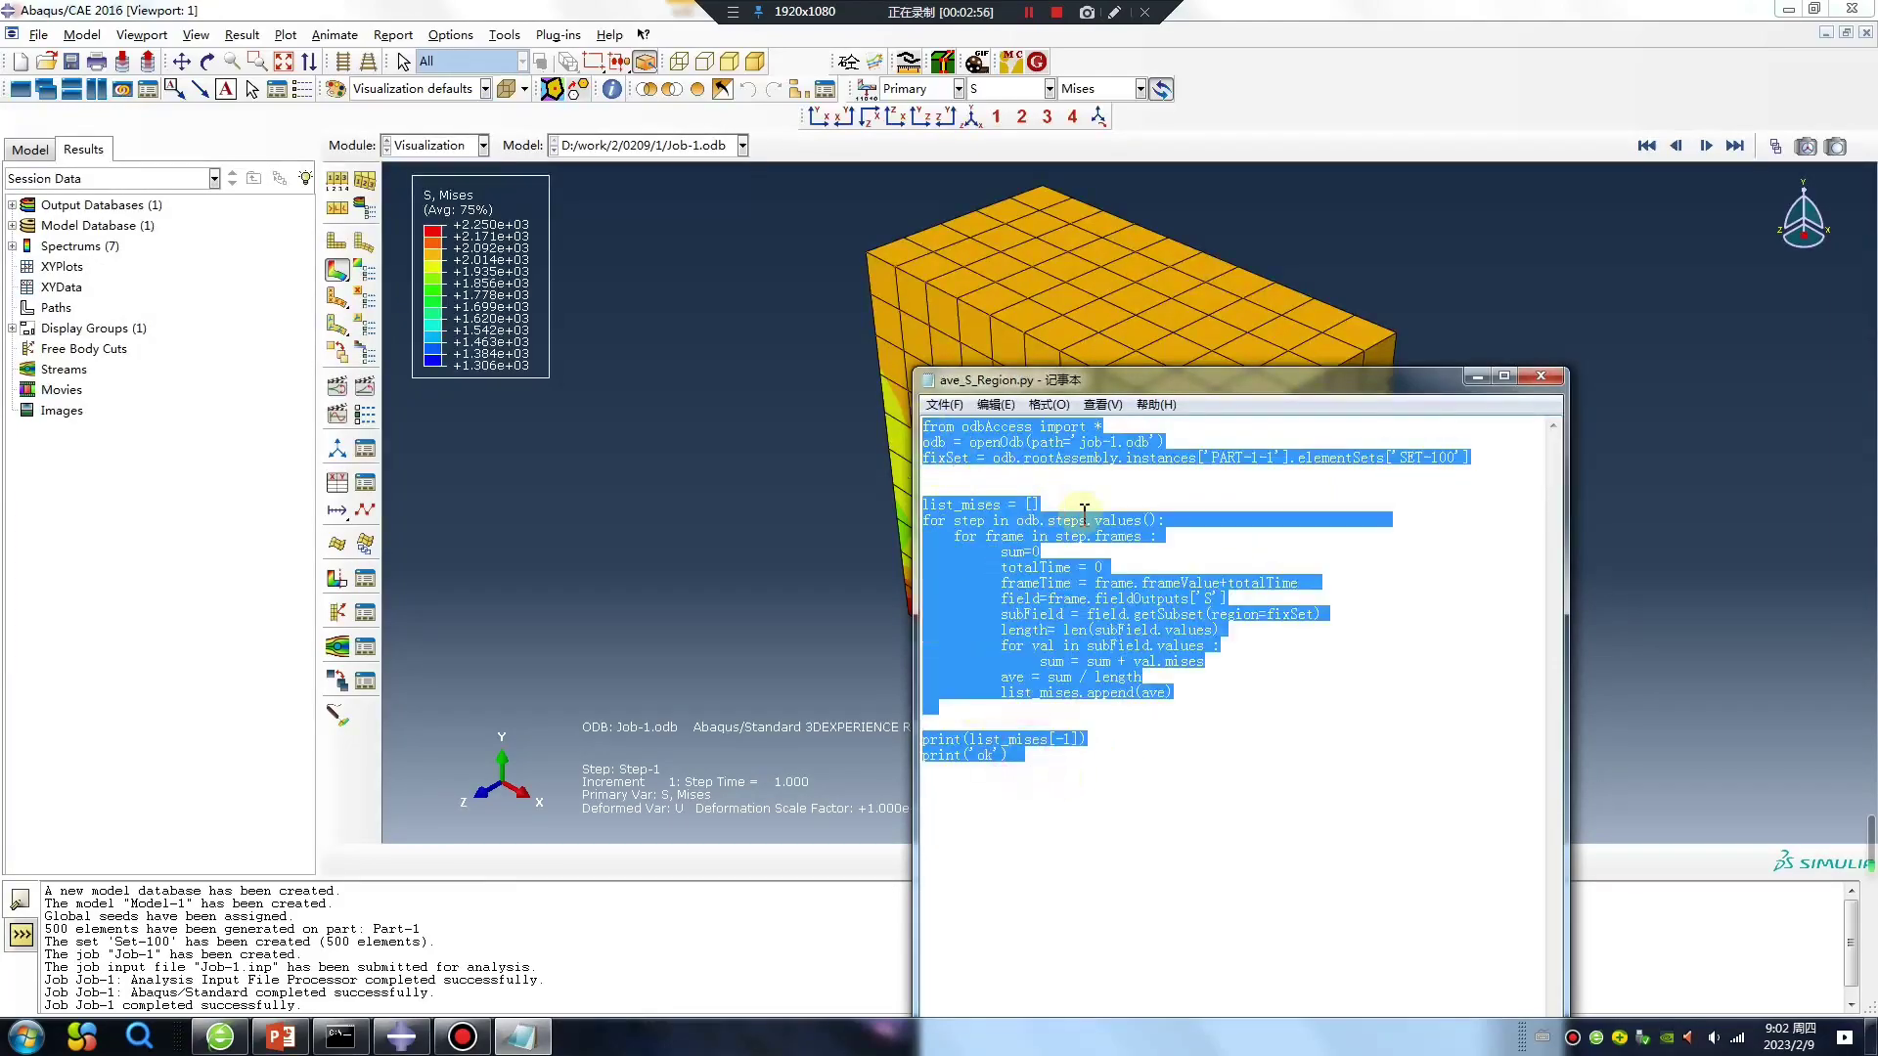
pyautogui.write('average stress stcript')
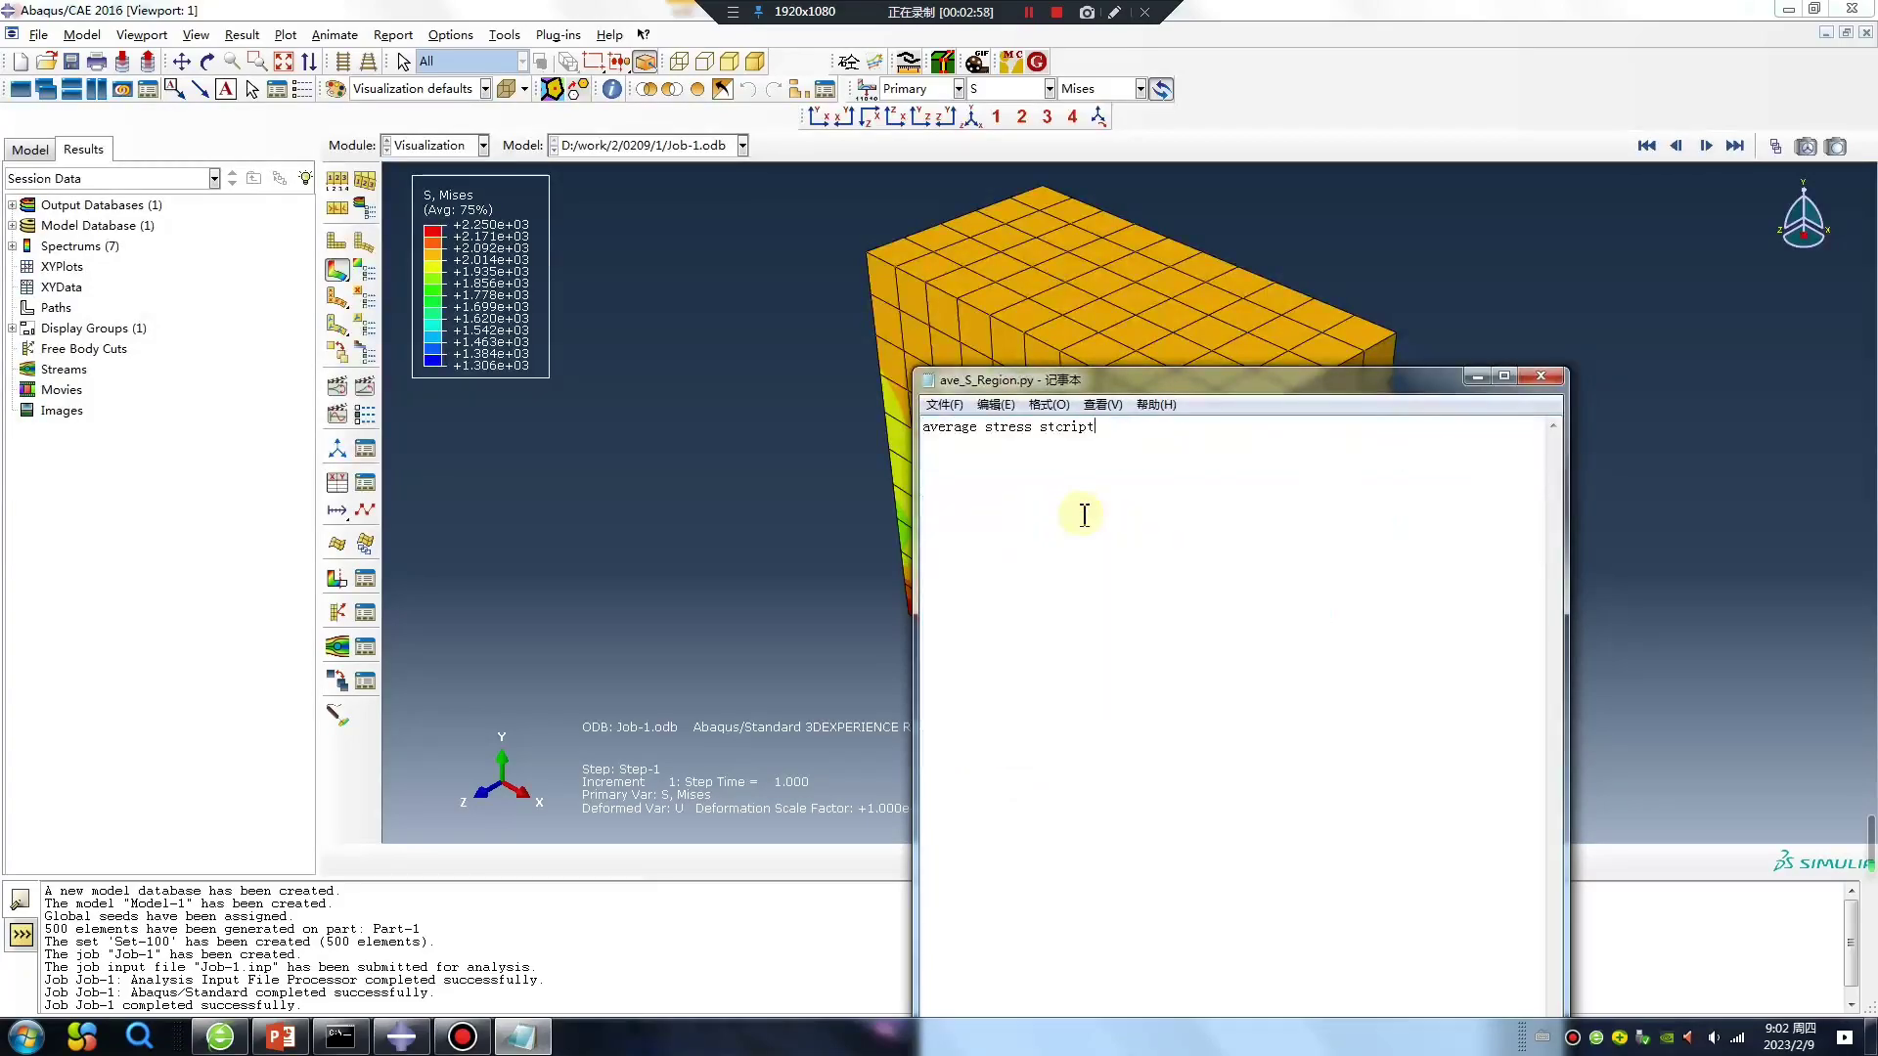
pyautogui.hotkey('ctrl', 'z')
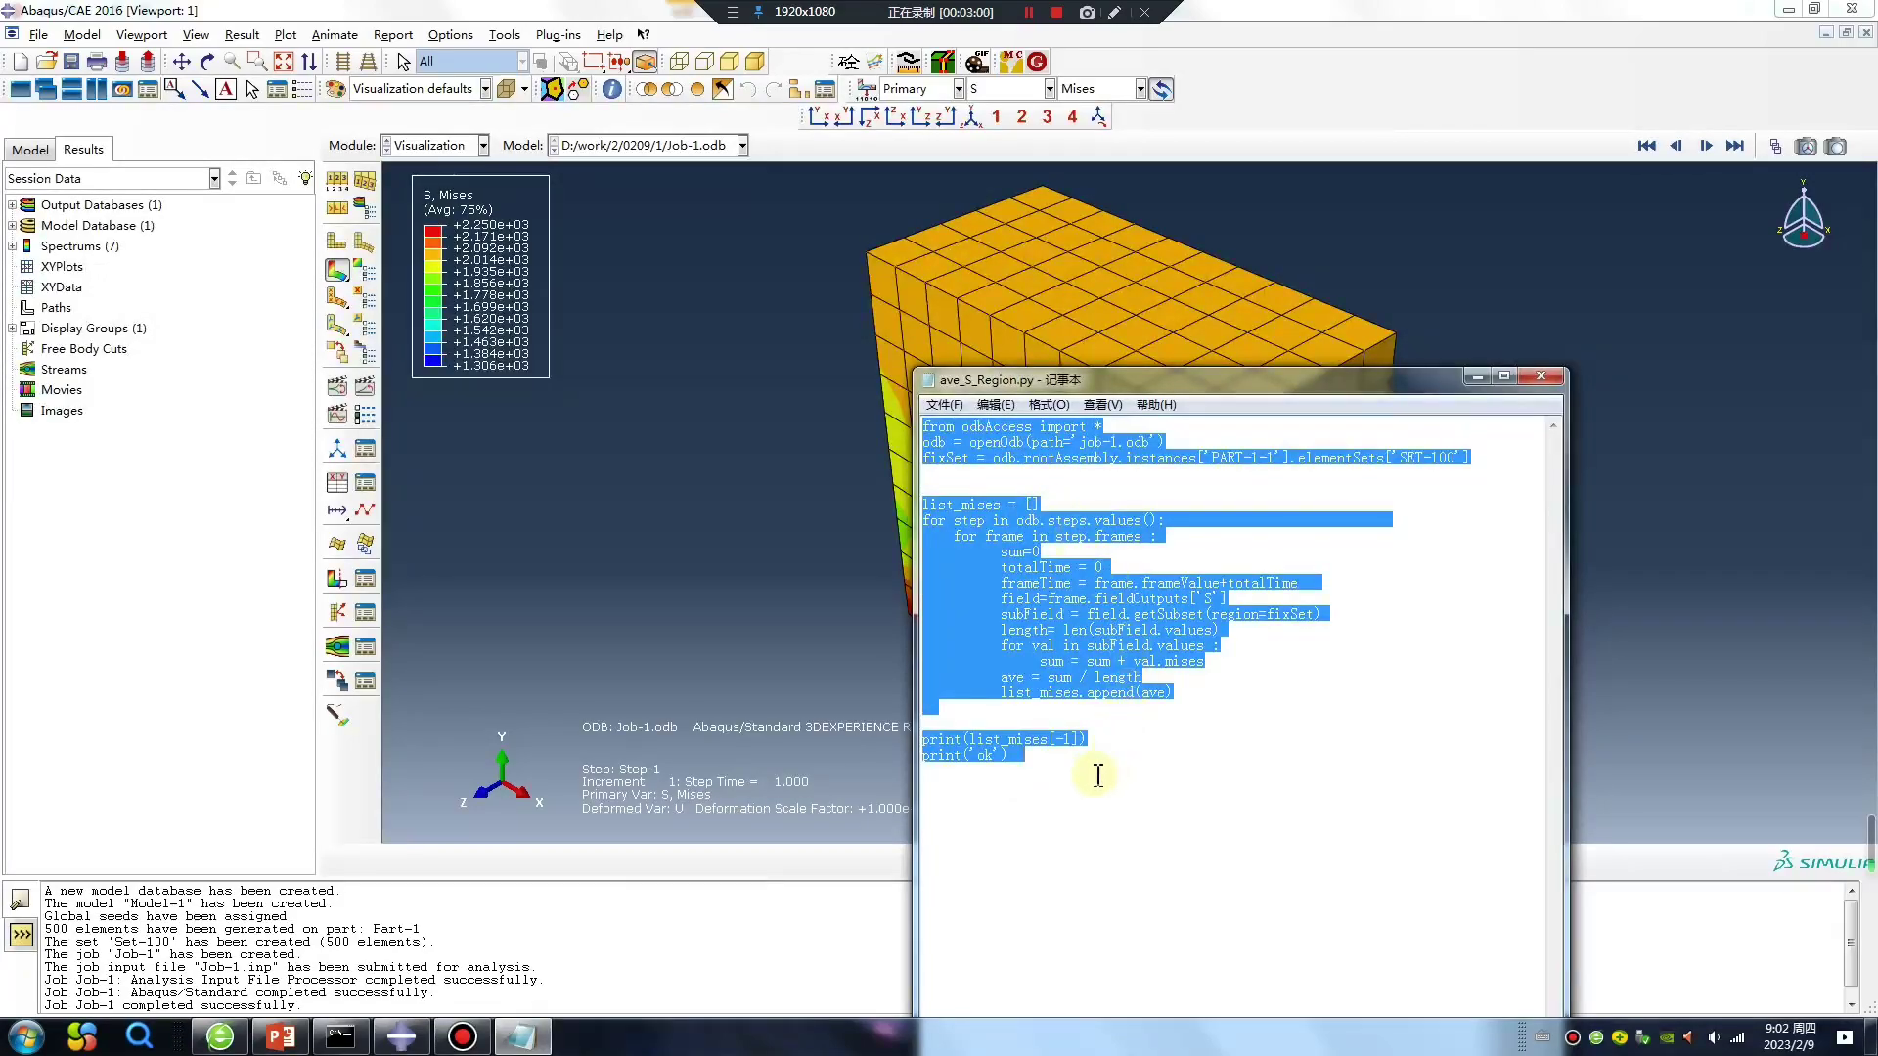
# Copy the whole selected script and run it in the Abaqus command line interface through the final print('ok') line
pyautogui.hotkey('ctrl', 'c')
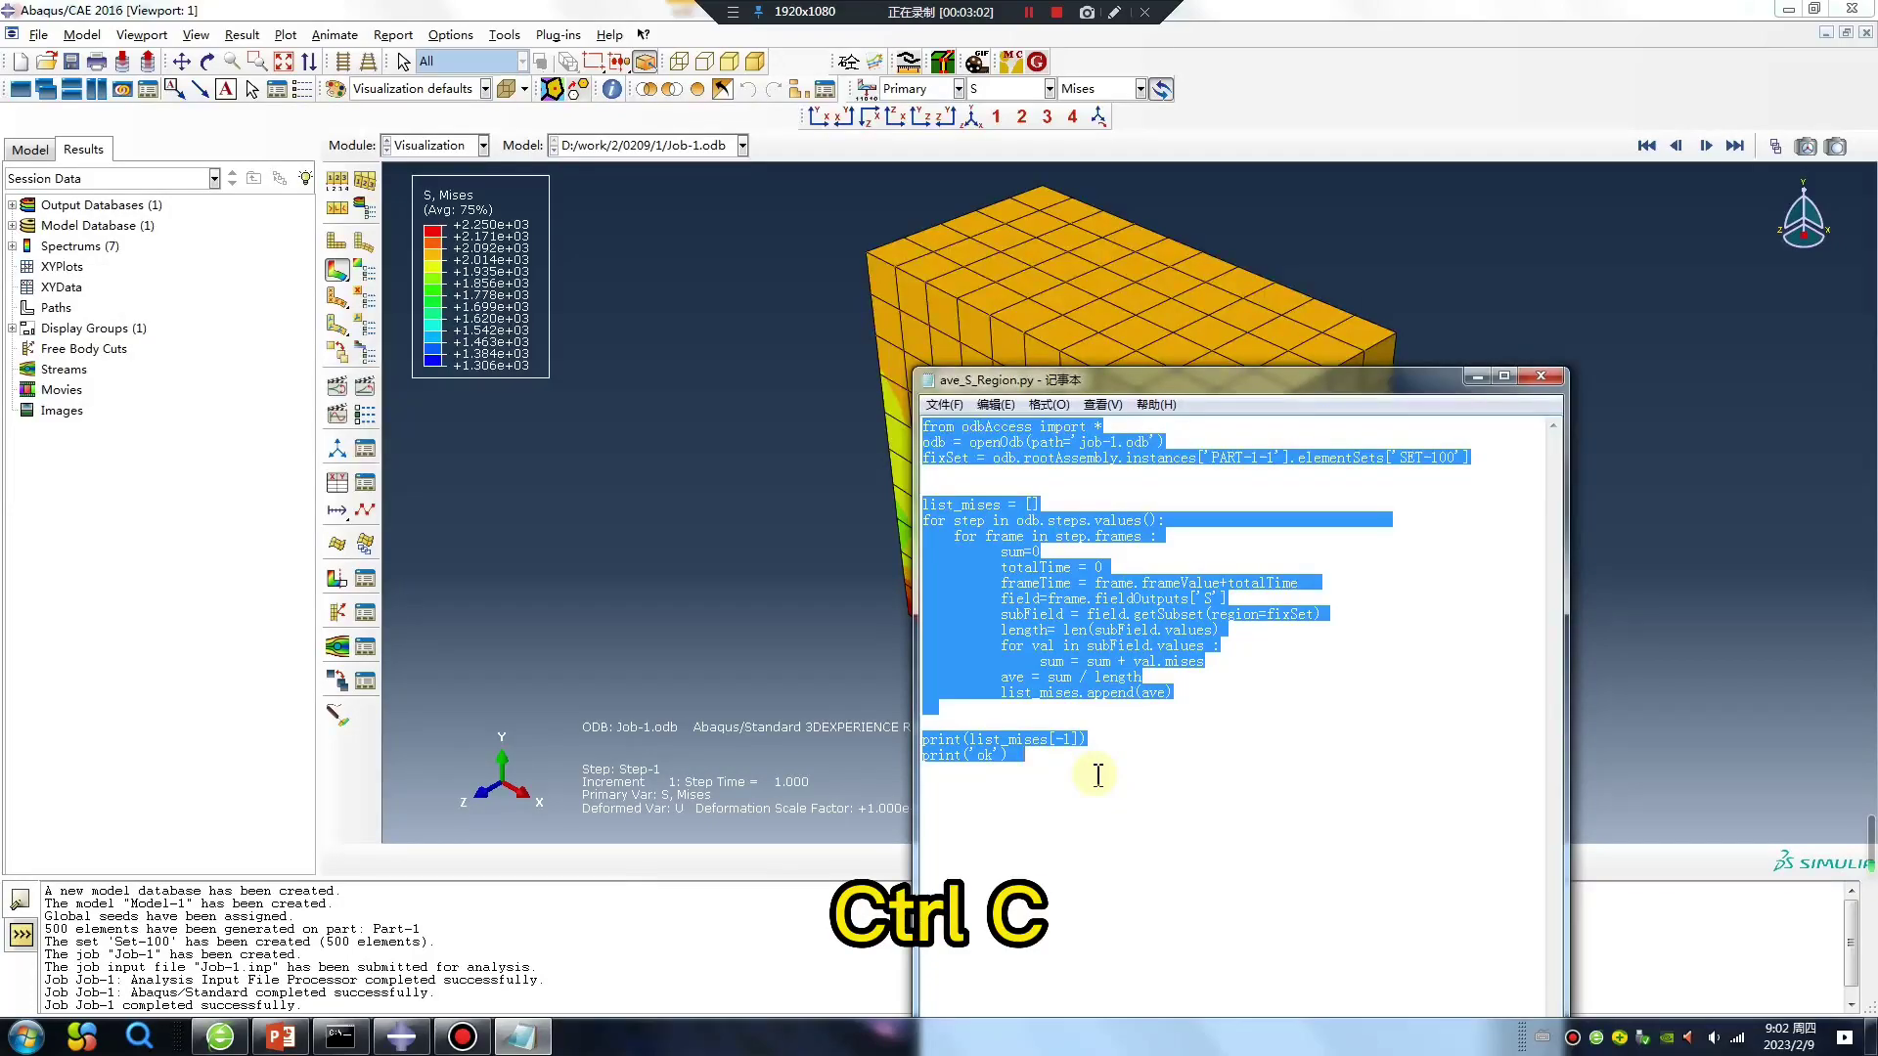
pyautogui.click(22, 934)
pyautogui.click(114, 895)
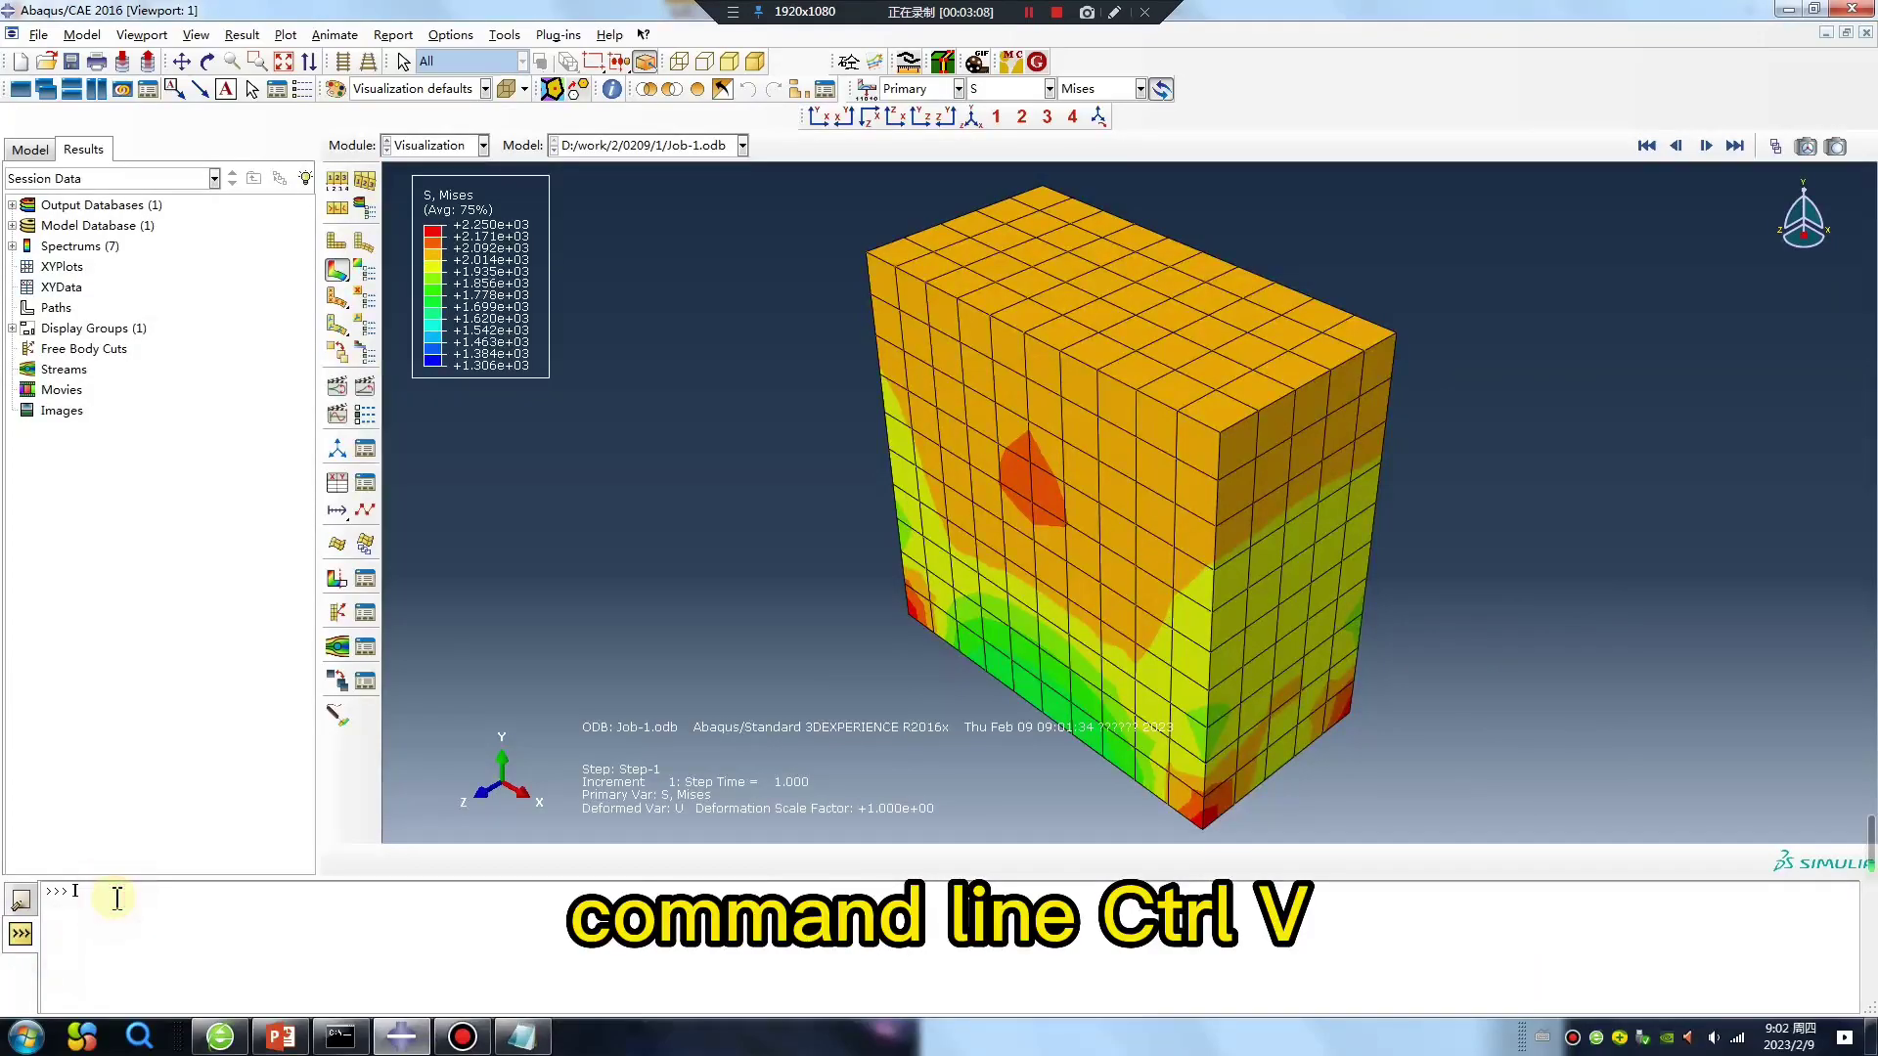
pyautogui.hotkey('ctrl', 'v')
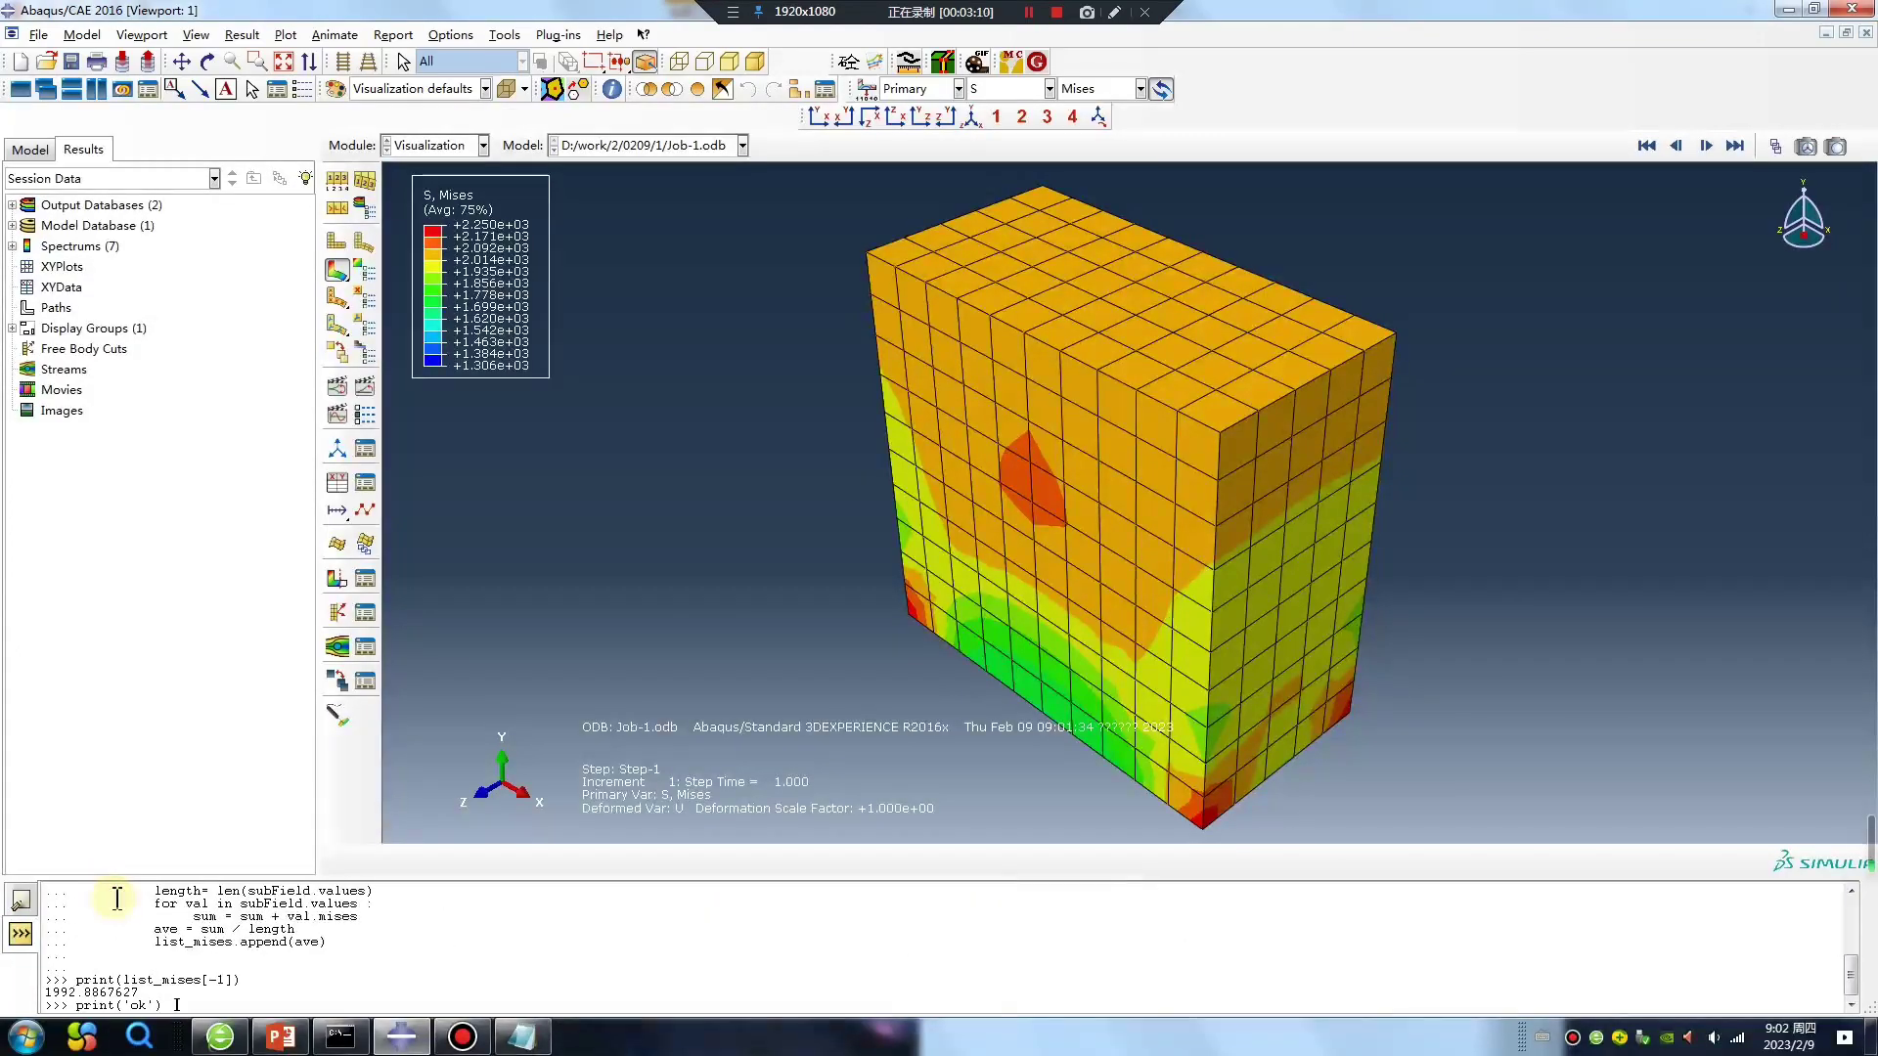
pyautogui.press('Return')
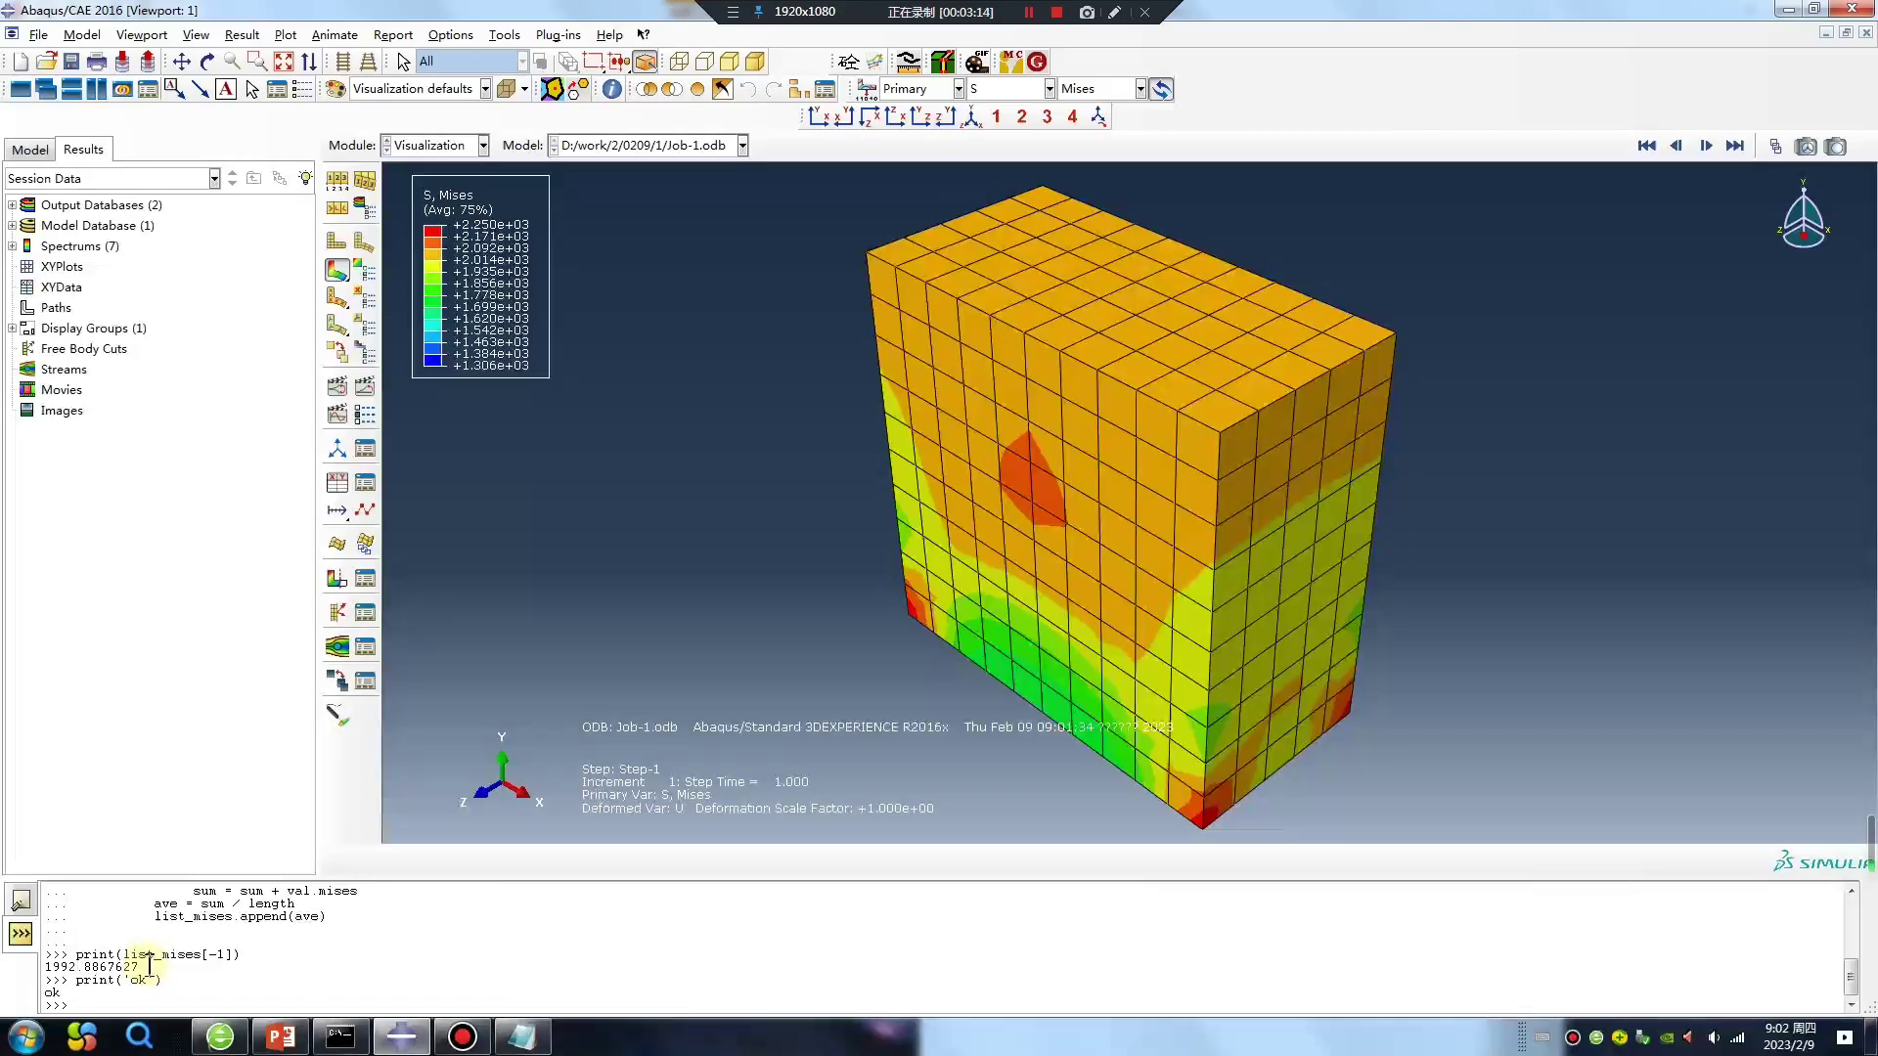
# Check the printed average stress against the print(list_mises[-1]) statement in the command line and the script, and minimize the script
pyautogui.moveTo(149, 967); pyautogui.dragTo(75, 961)
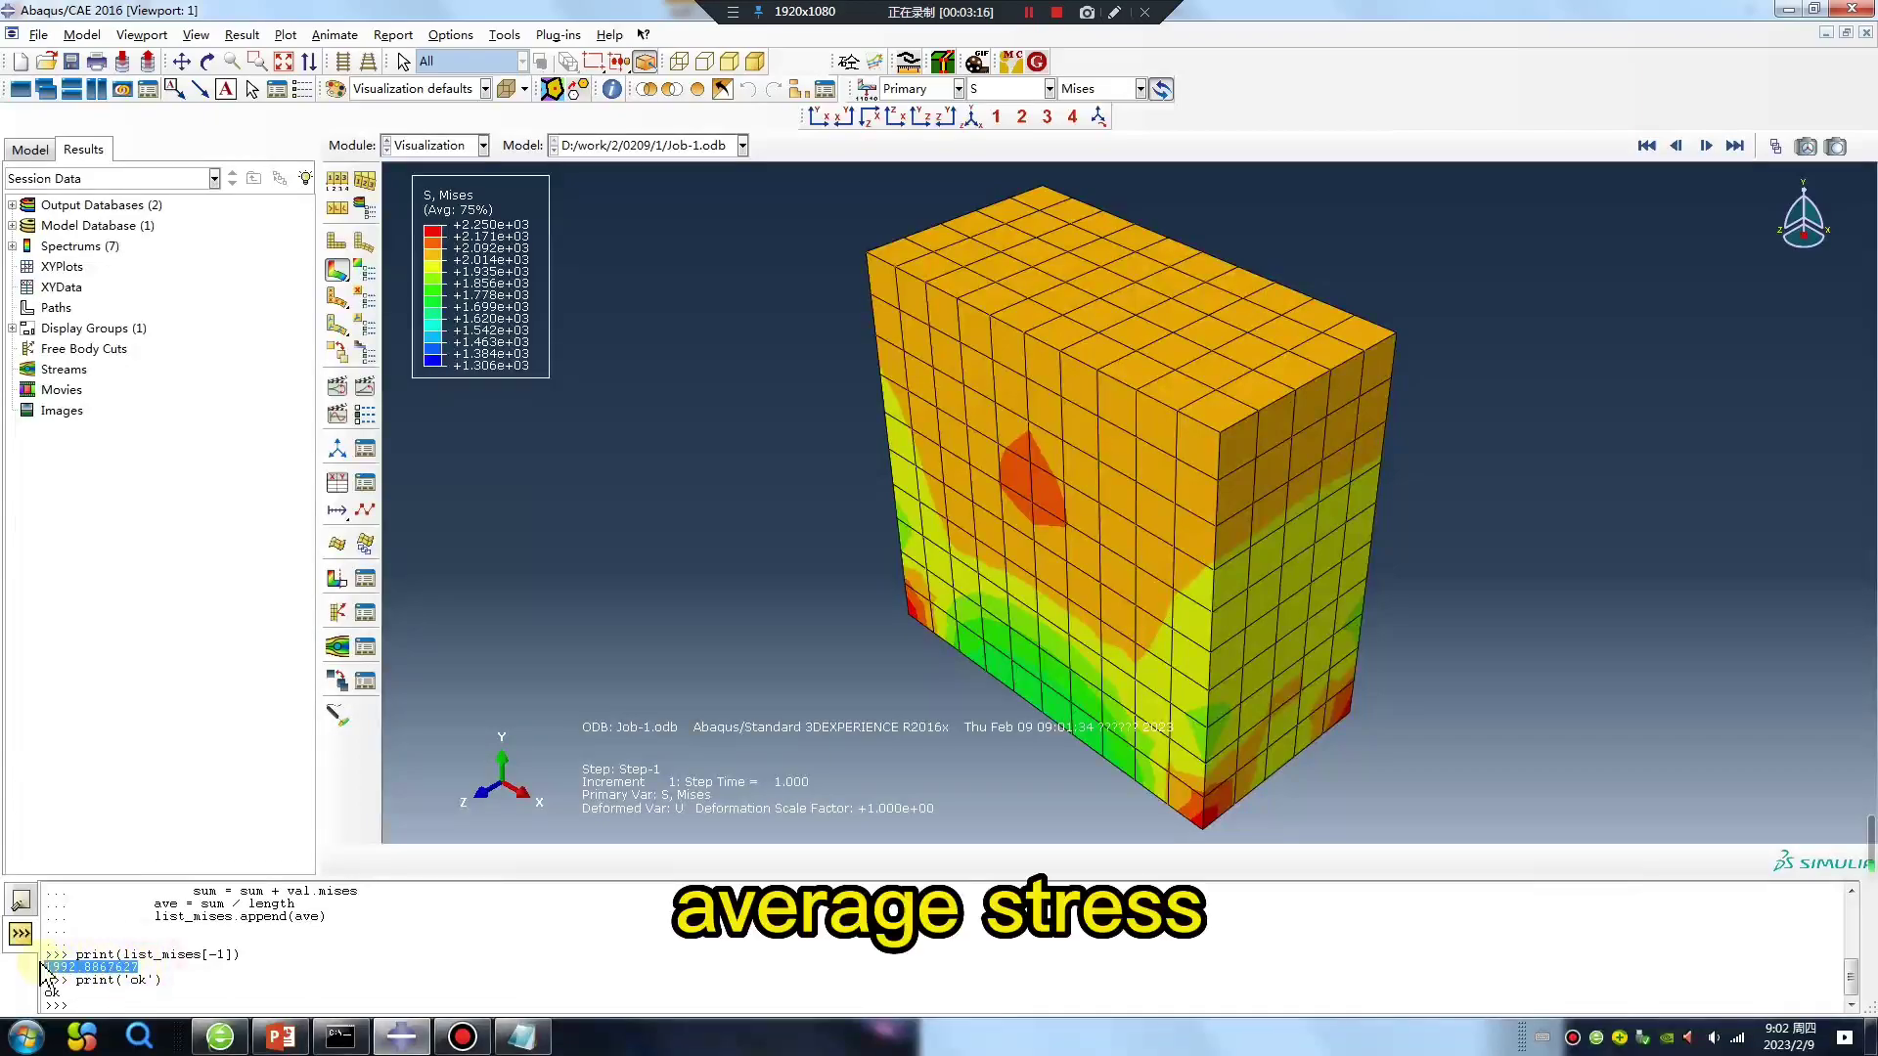
pyautogui.moveTo(521, 1043)
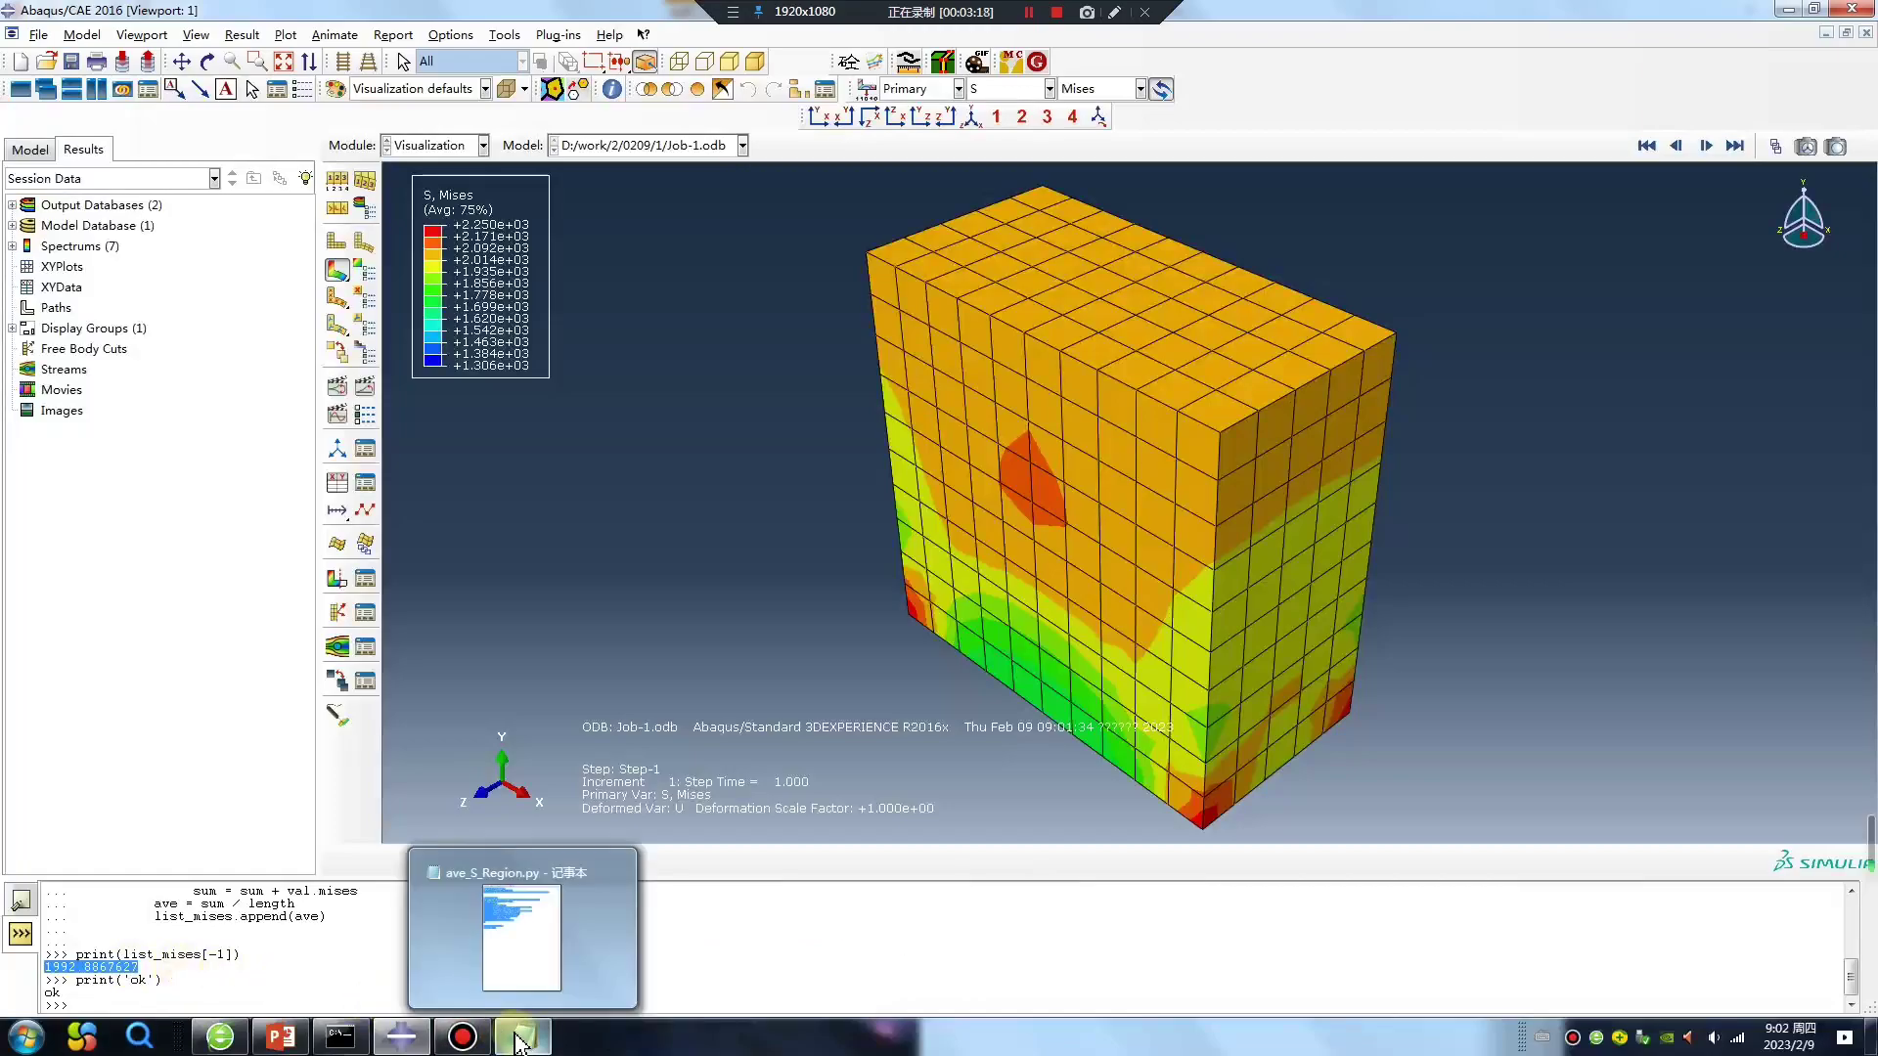
pyautogui.click(180, 990)
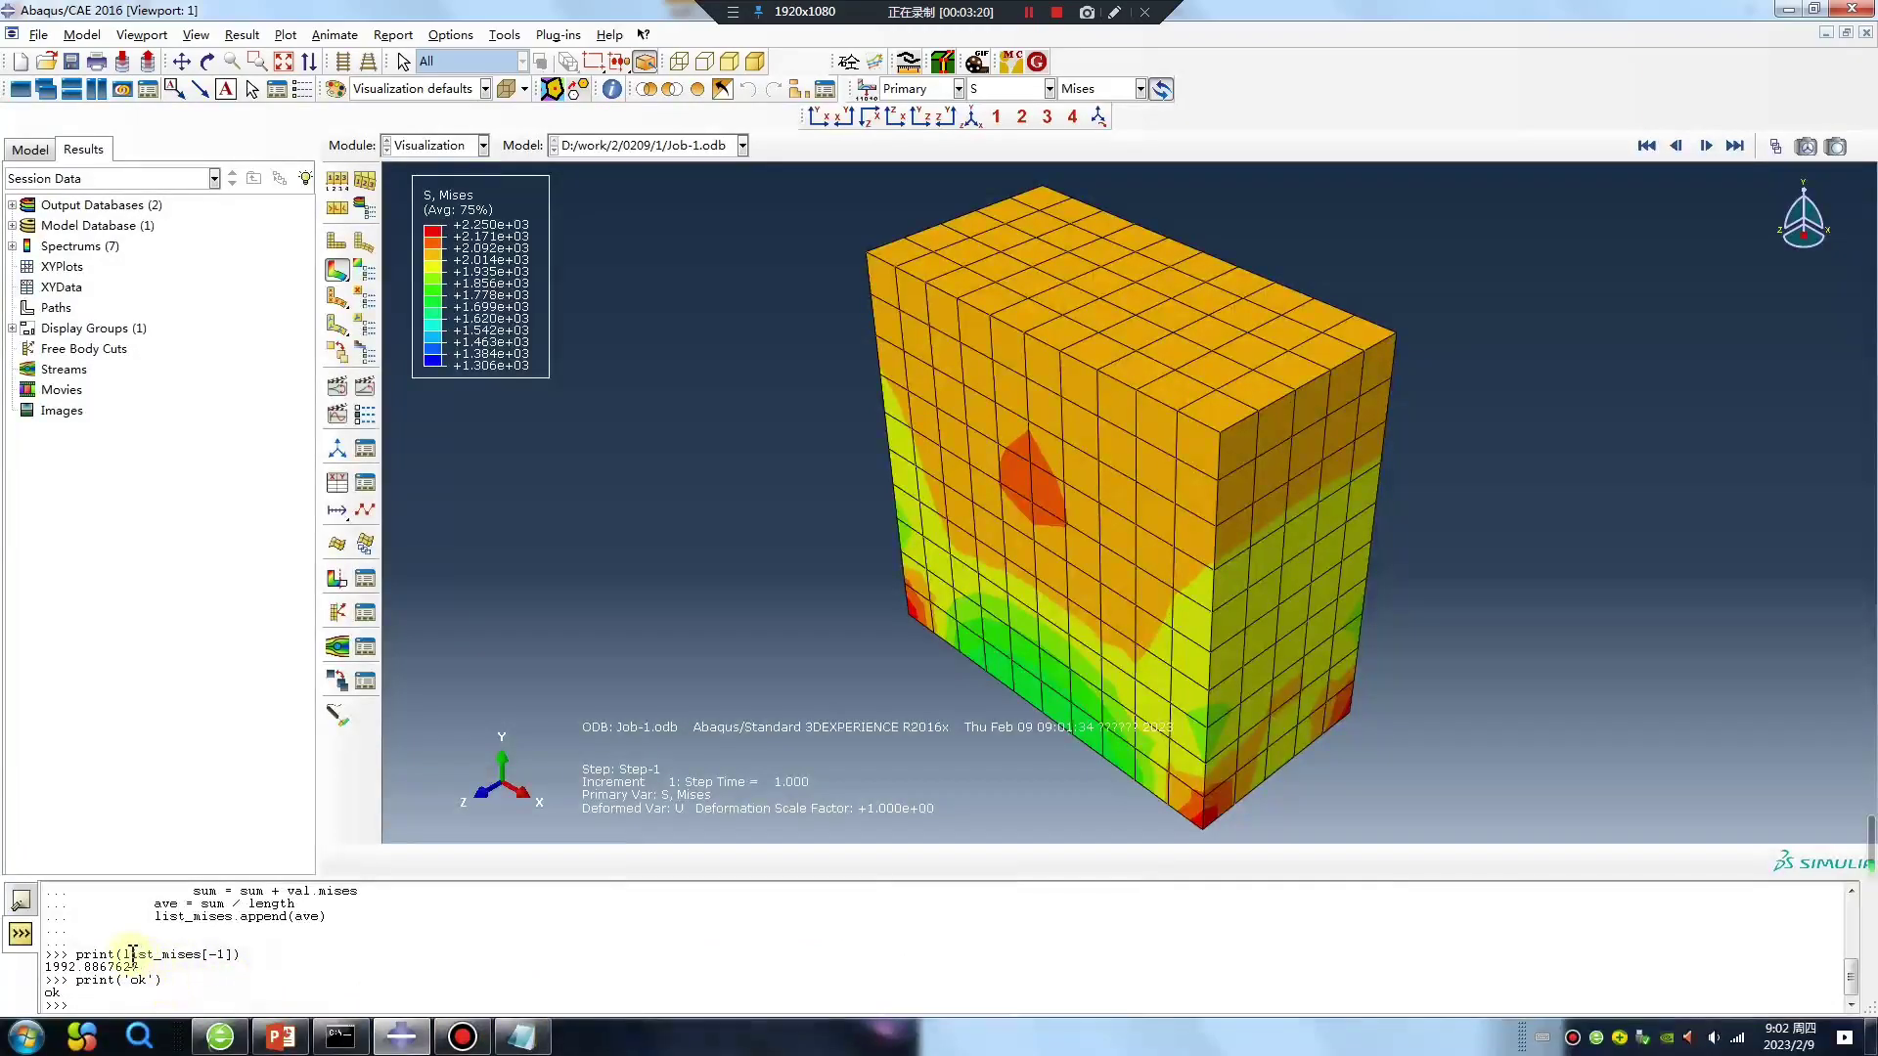
pyautogui.moveTo(124, 953); pyautogui.dragTo(174, 953)
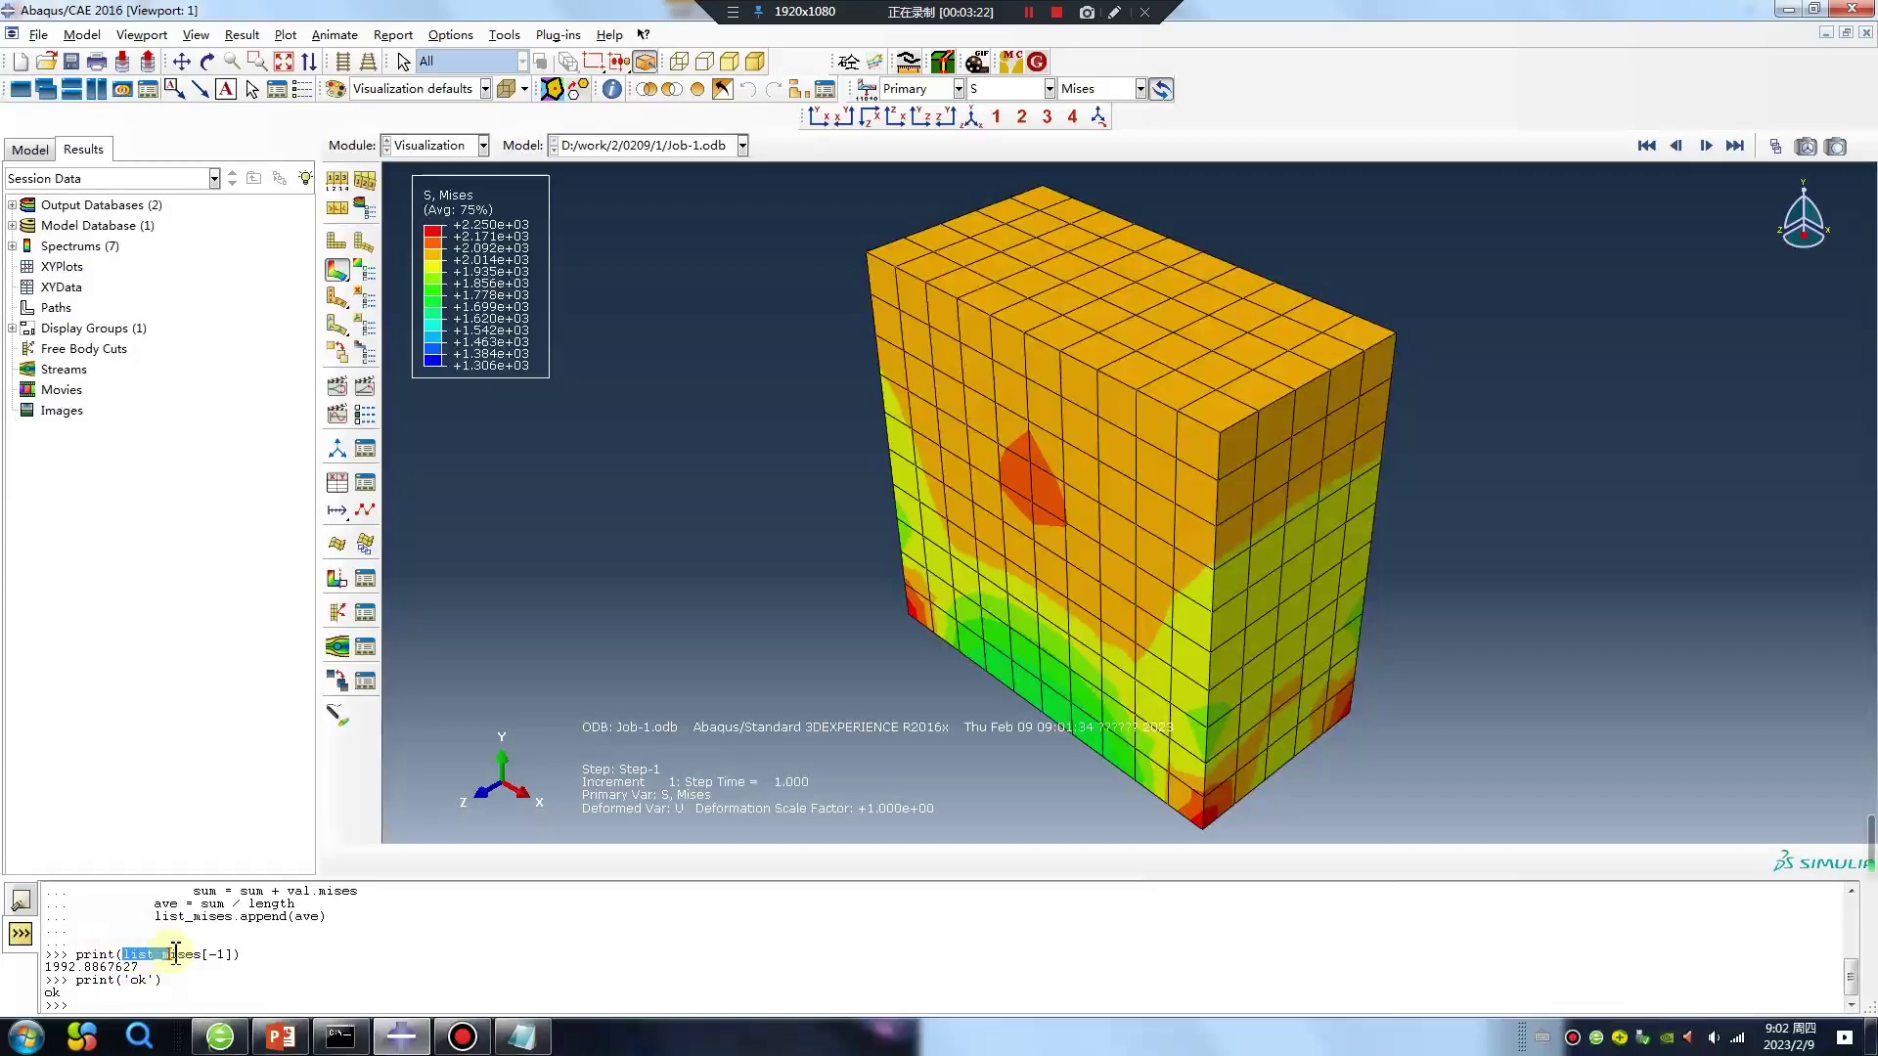
pyautogui.click(522, 1036)
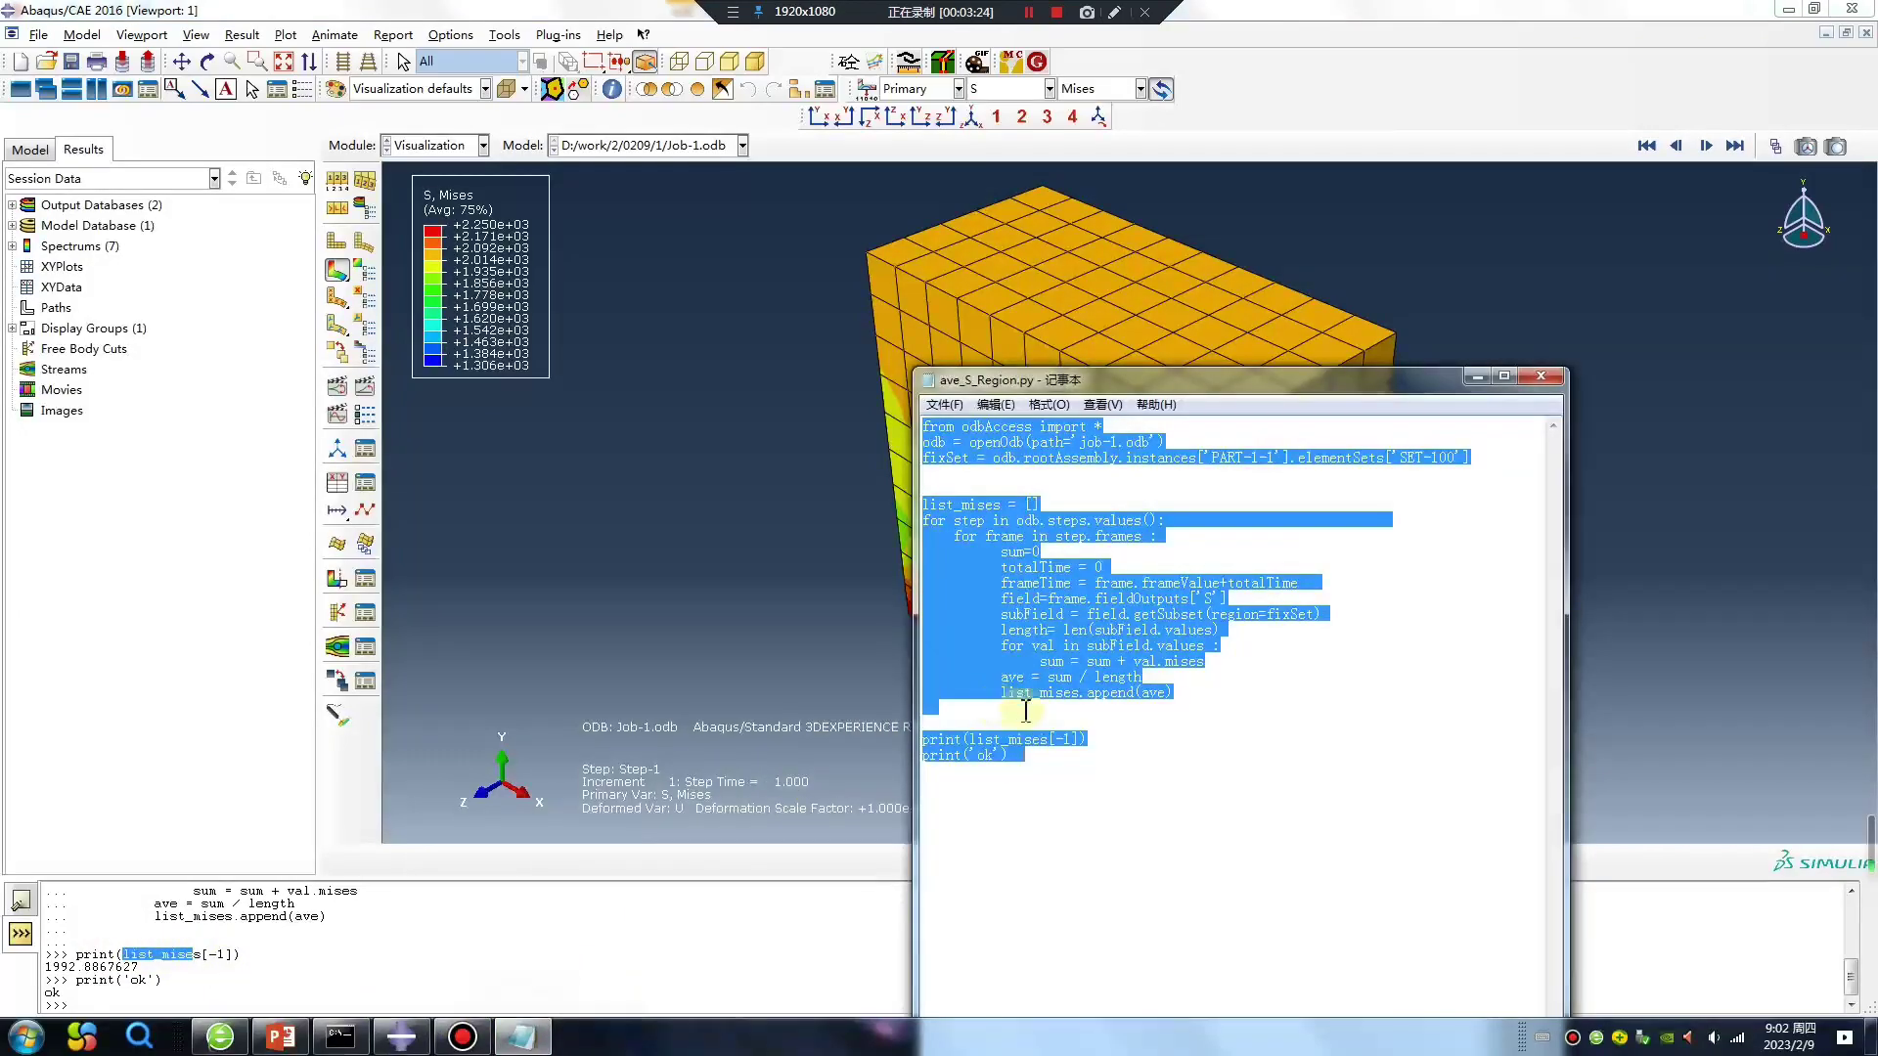
pyautogui.click(1017, 757)
pyautogui.moveTo(1102, 741); pyautogui.dragTo(967, 740)
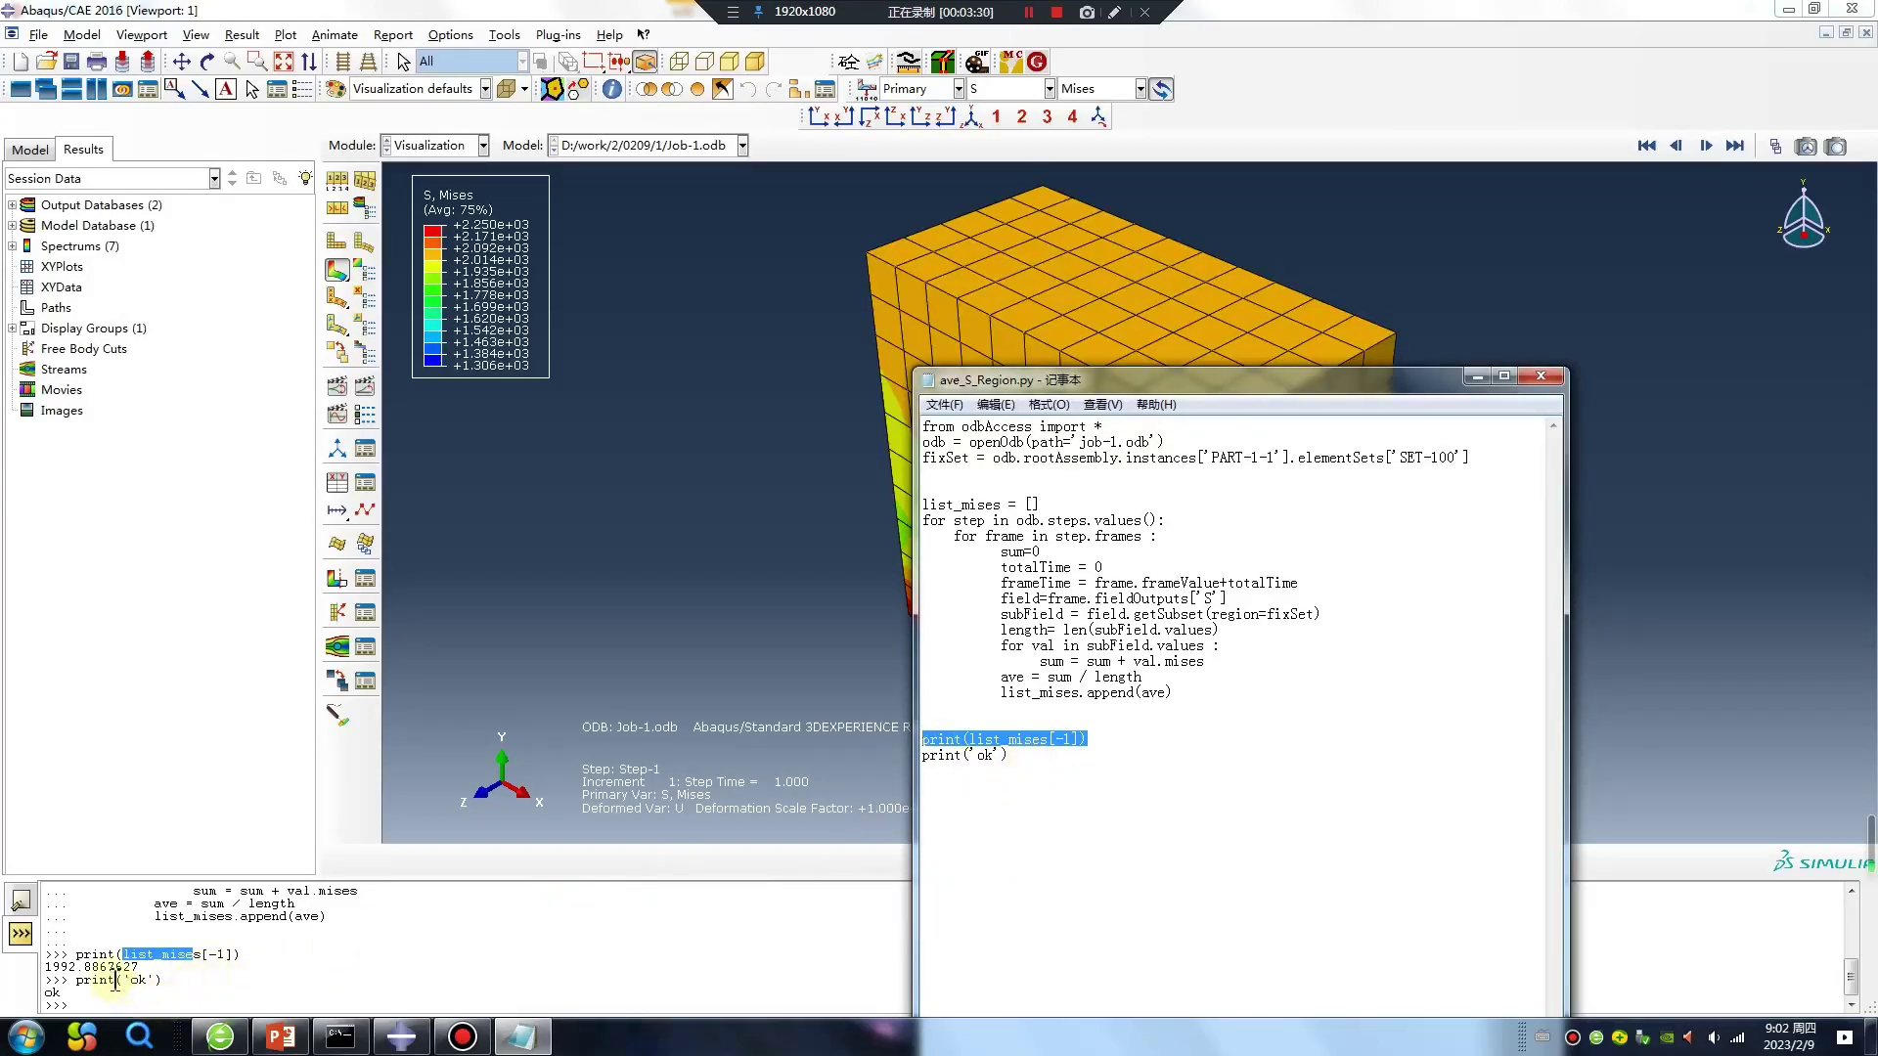
pyautogui.click(1028, 11)
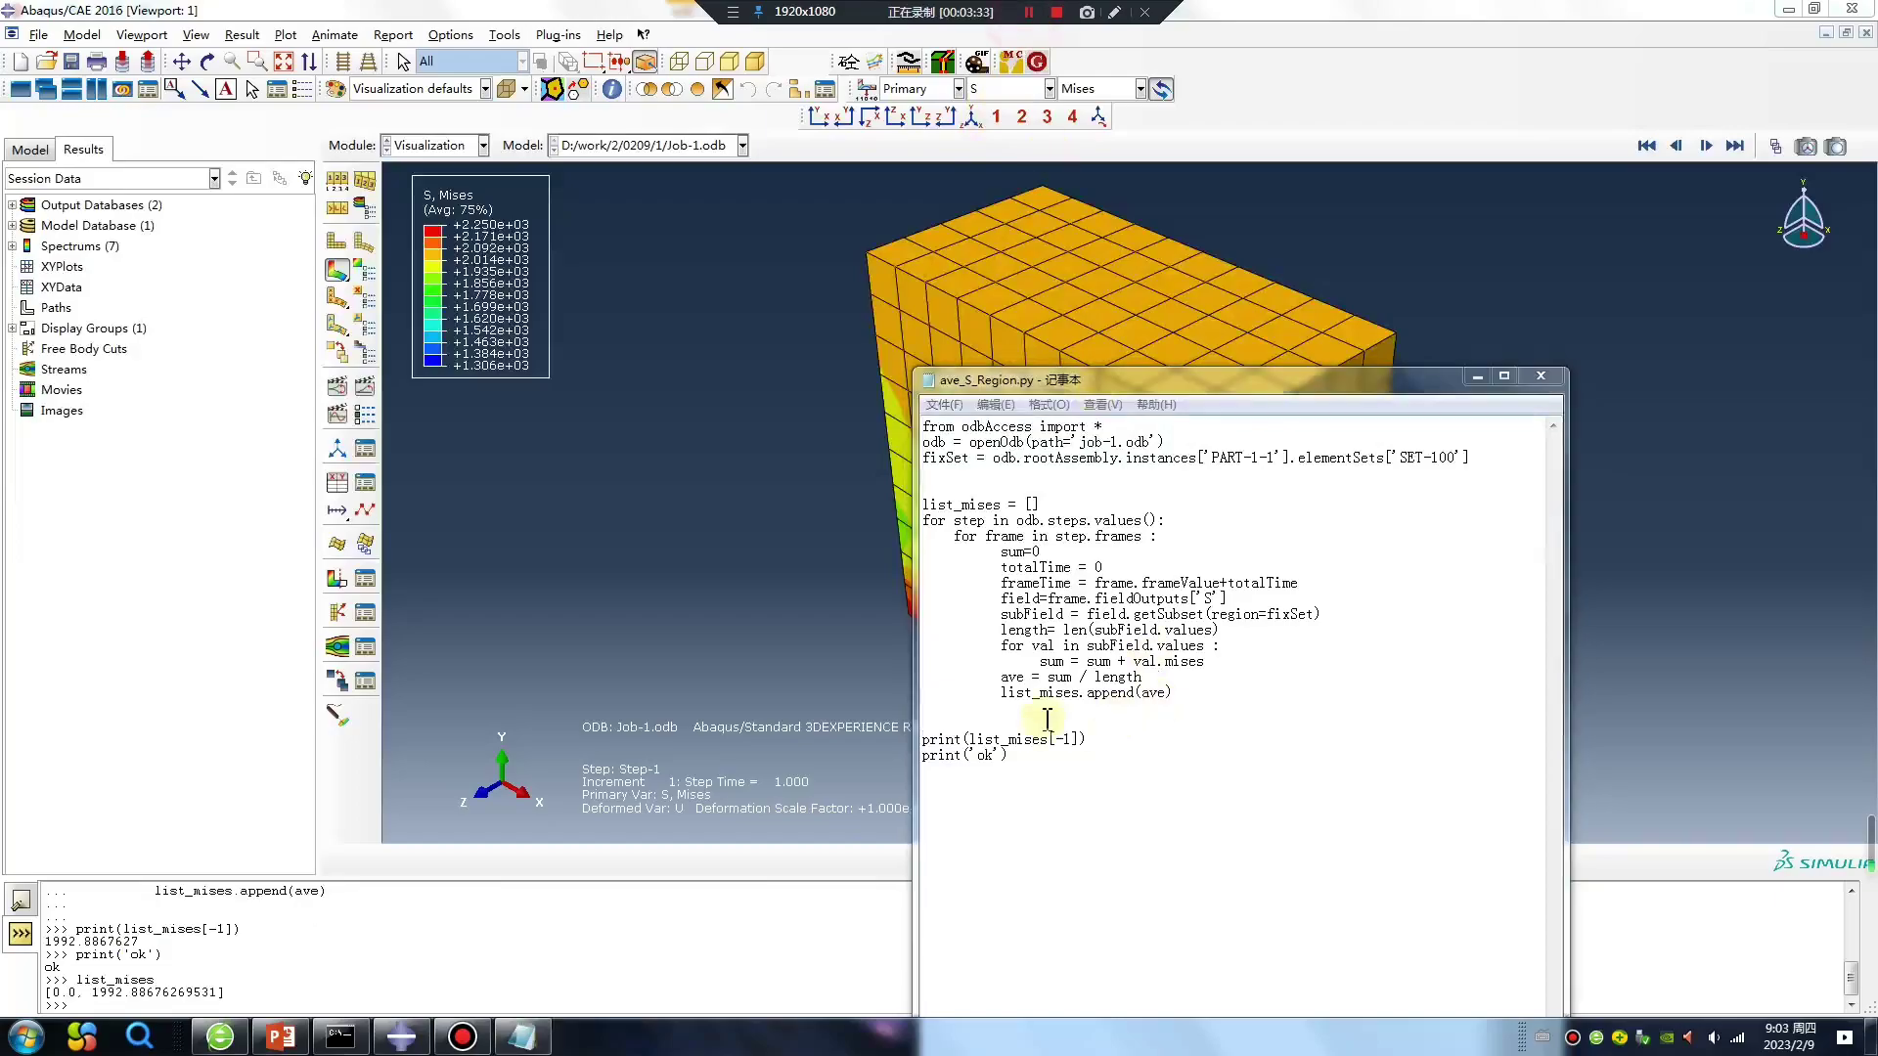
pyautogui.click(1477, 376)
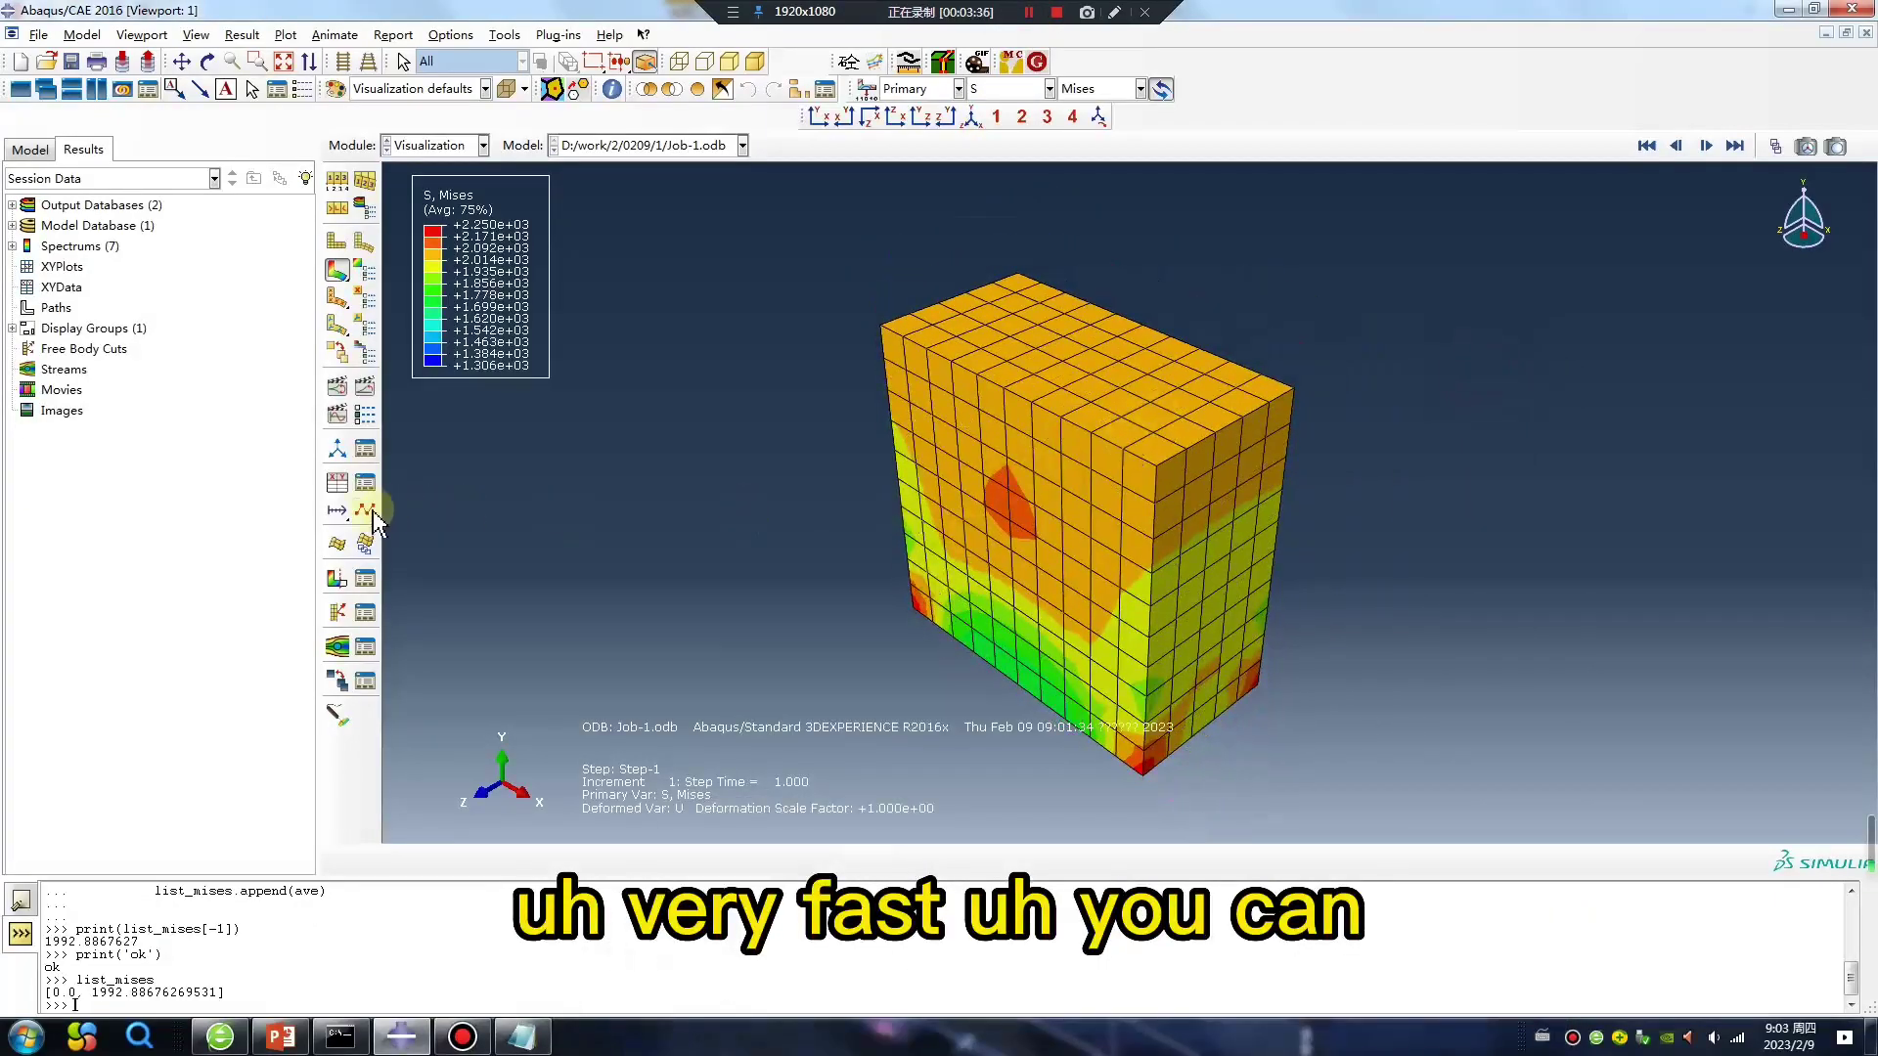
# Start creating XY data from ODB field output with the Mises stress component at the integration points
pyautogui.click(337, 482)
pyautogui.click(674, 617)
pyautogui.click(693, 800)
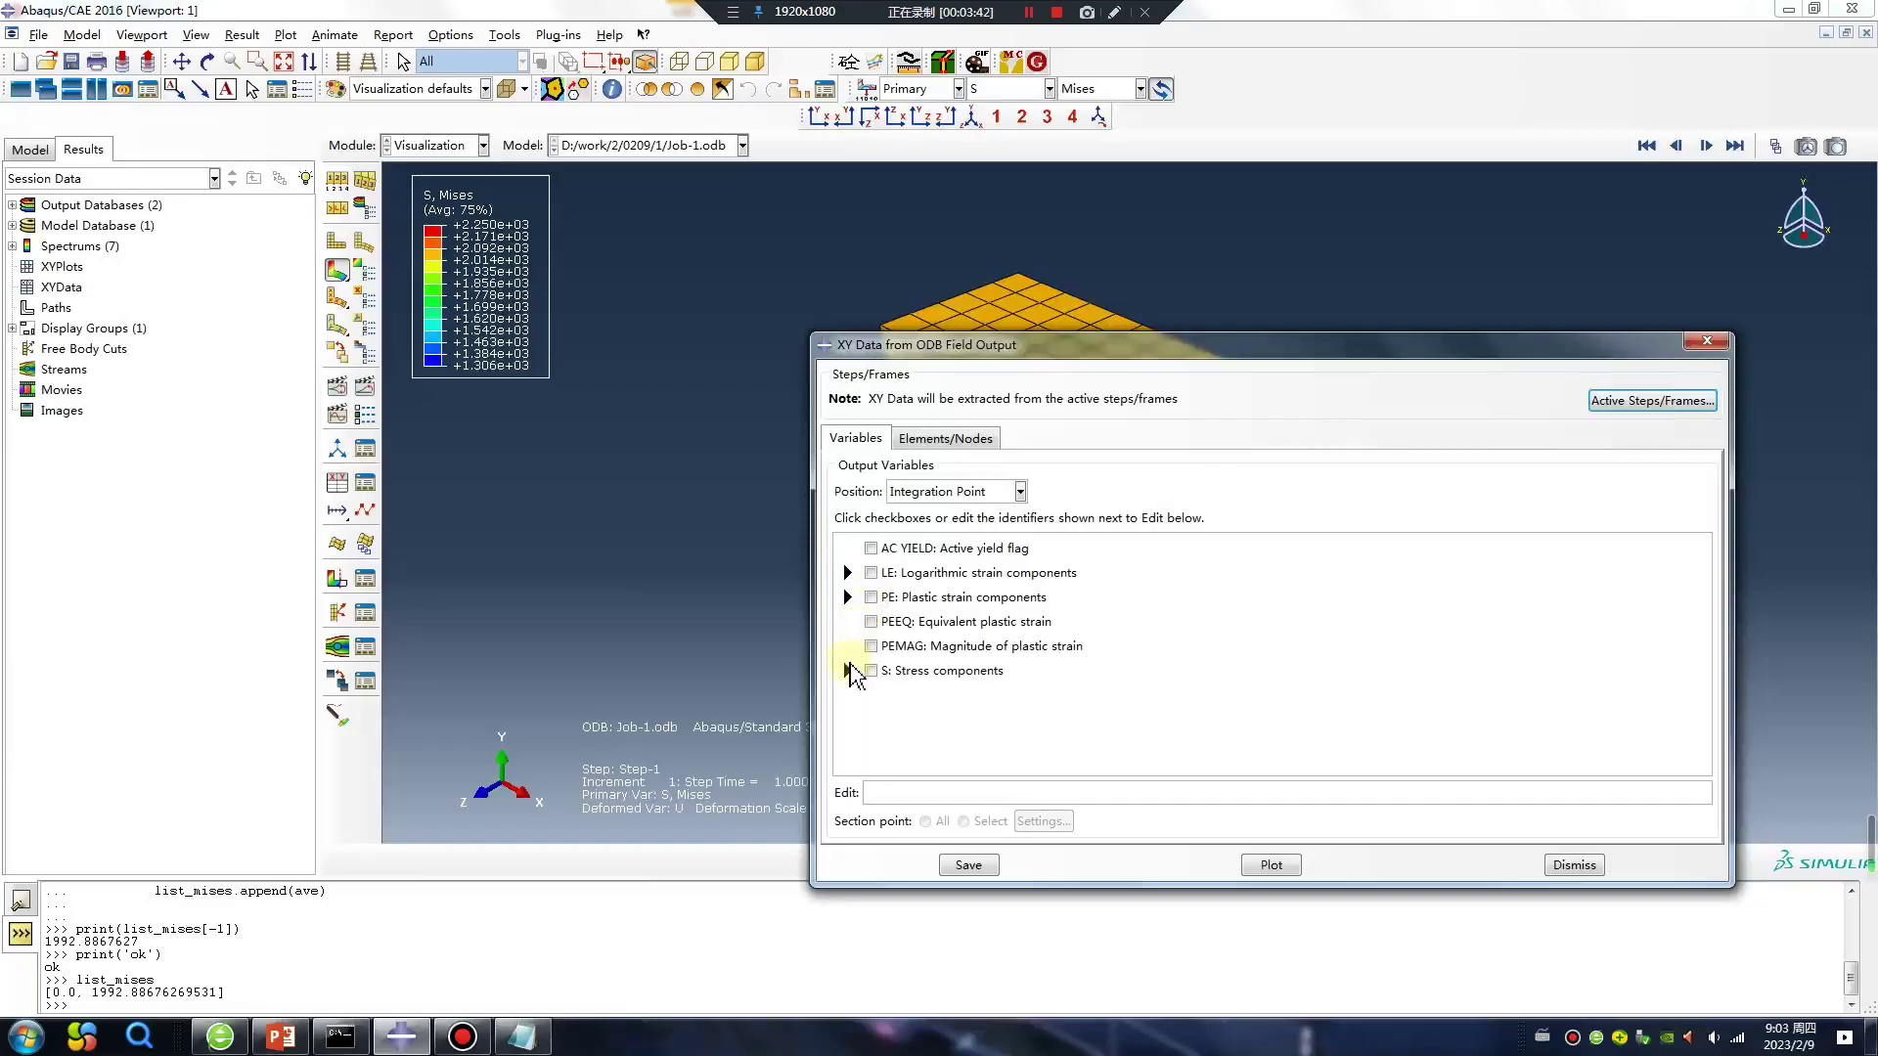
pyautogui.click(848, 671)
pyautogui.click(895, 691)
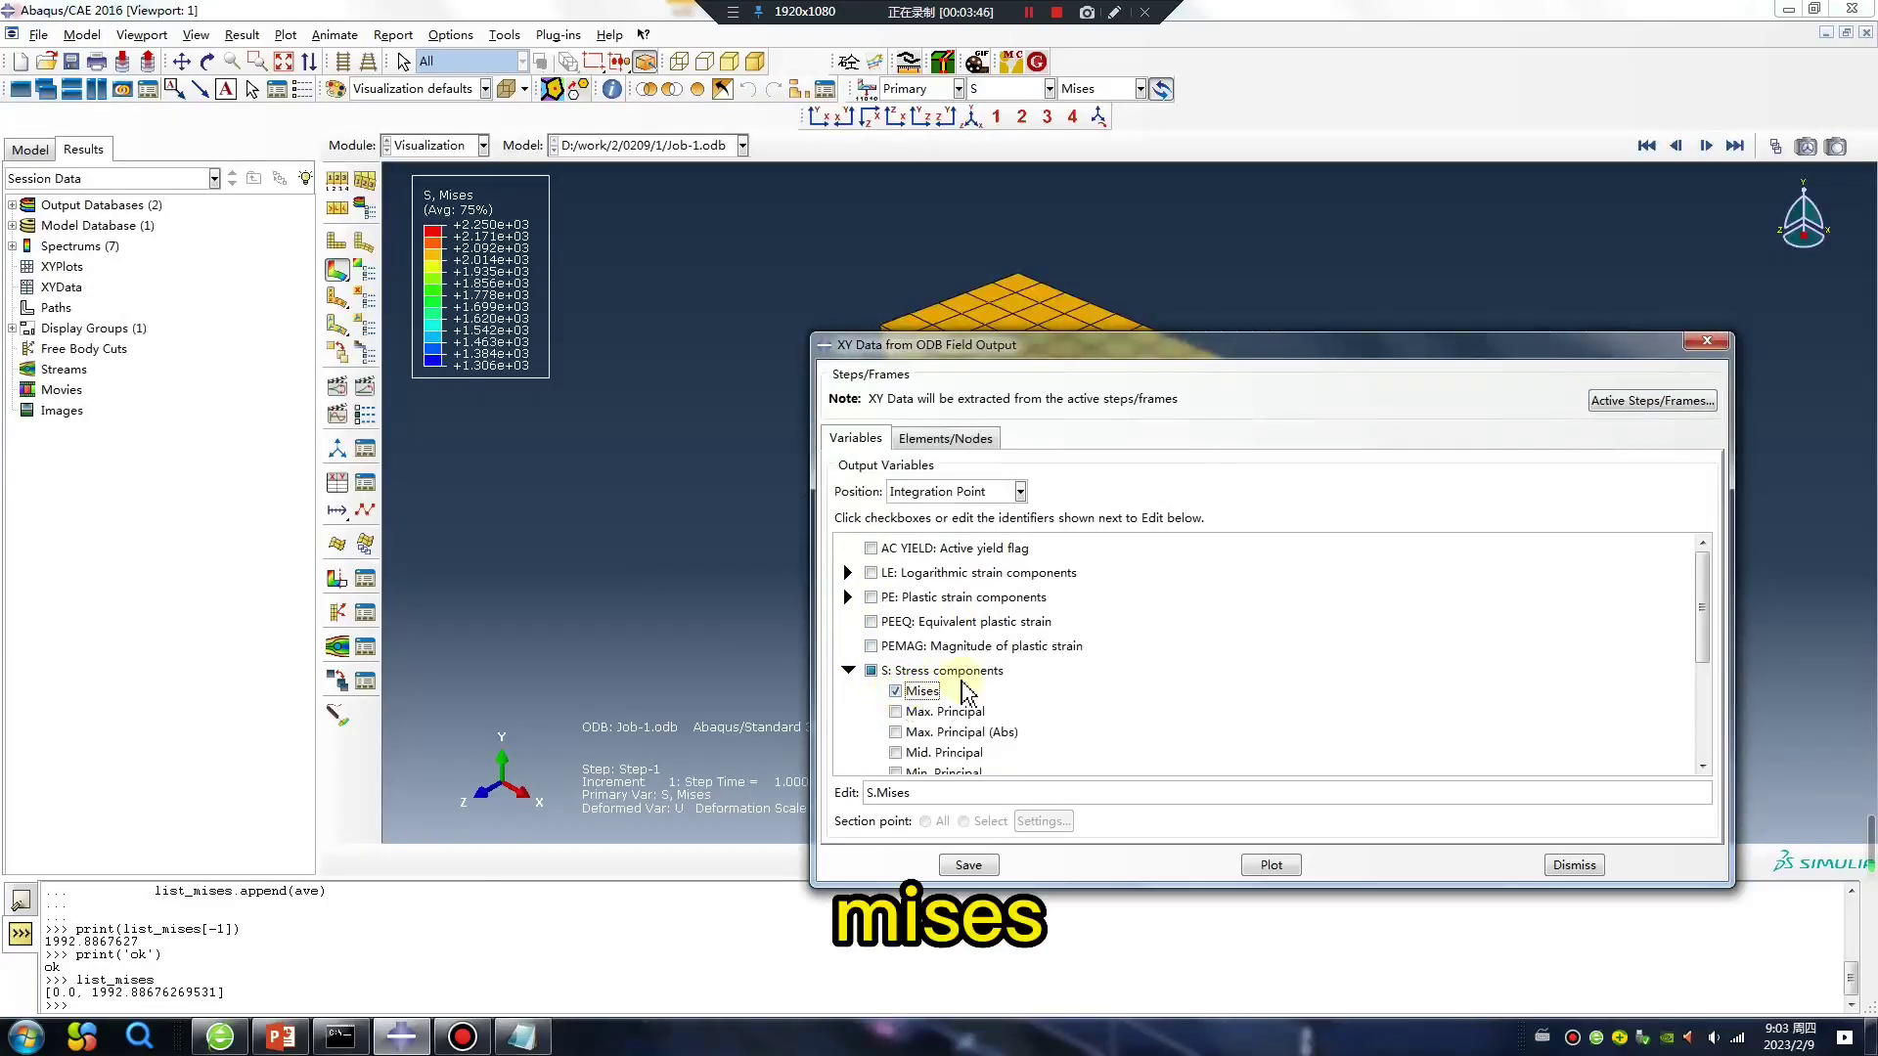
# Extract the XY data for element set PART-1-1.SET-100, save it under the default names, and close the dialog
pyautogui.click(944, 439)
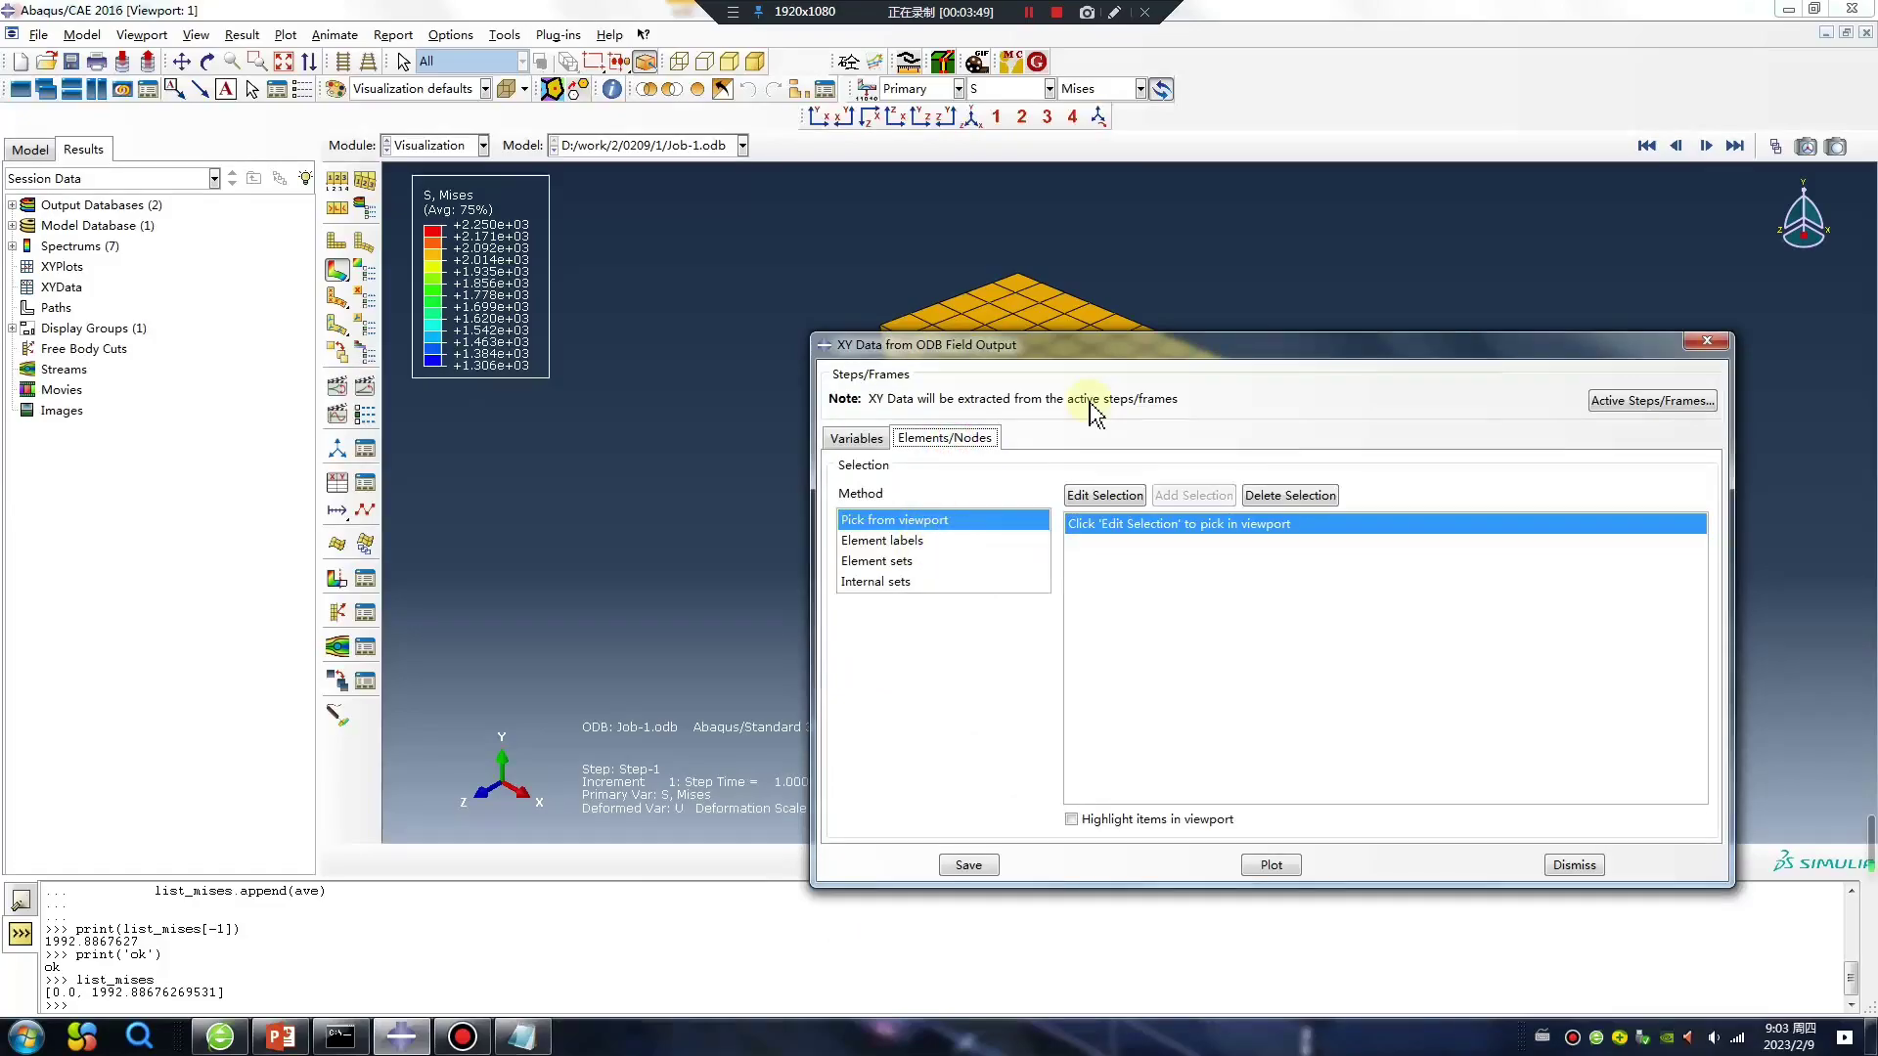
pyautogui.click(924, 541)
pyautogui.click(1227, 543)
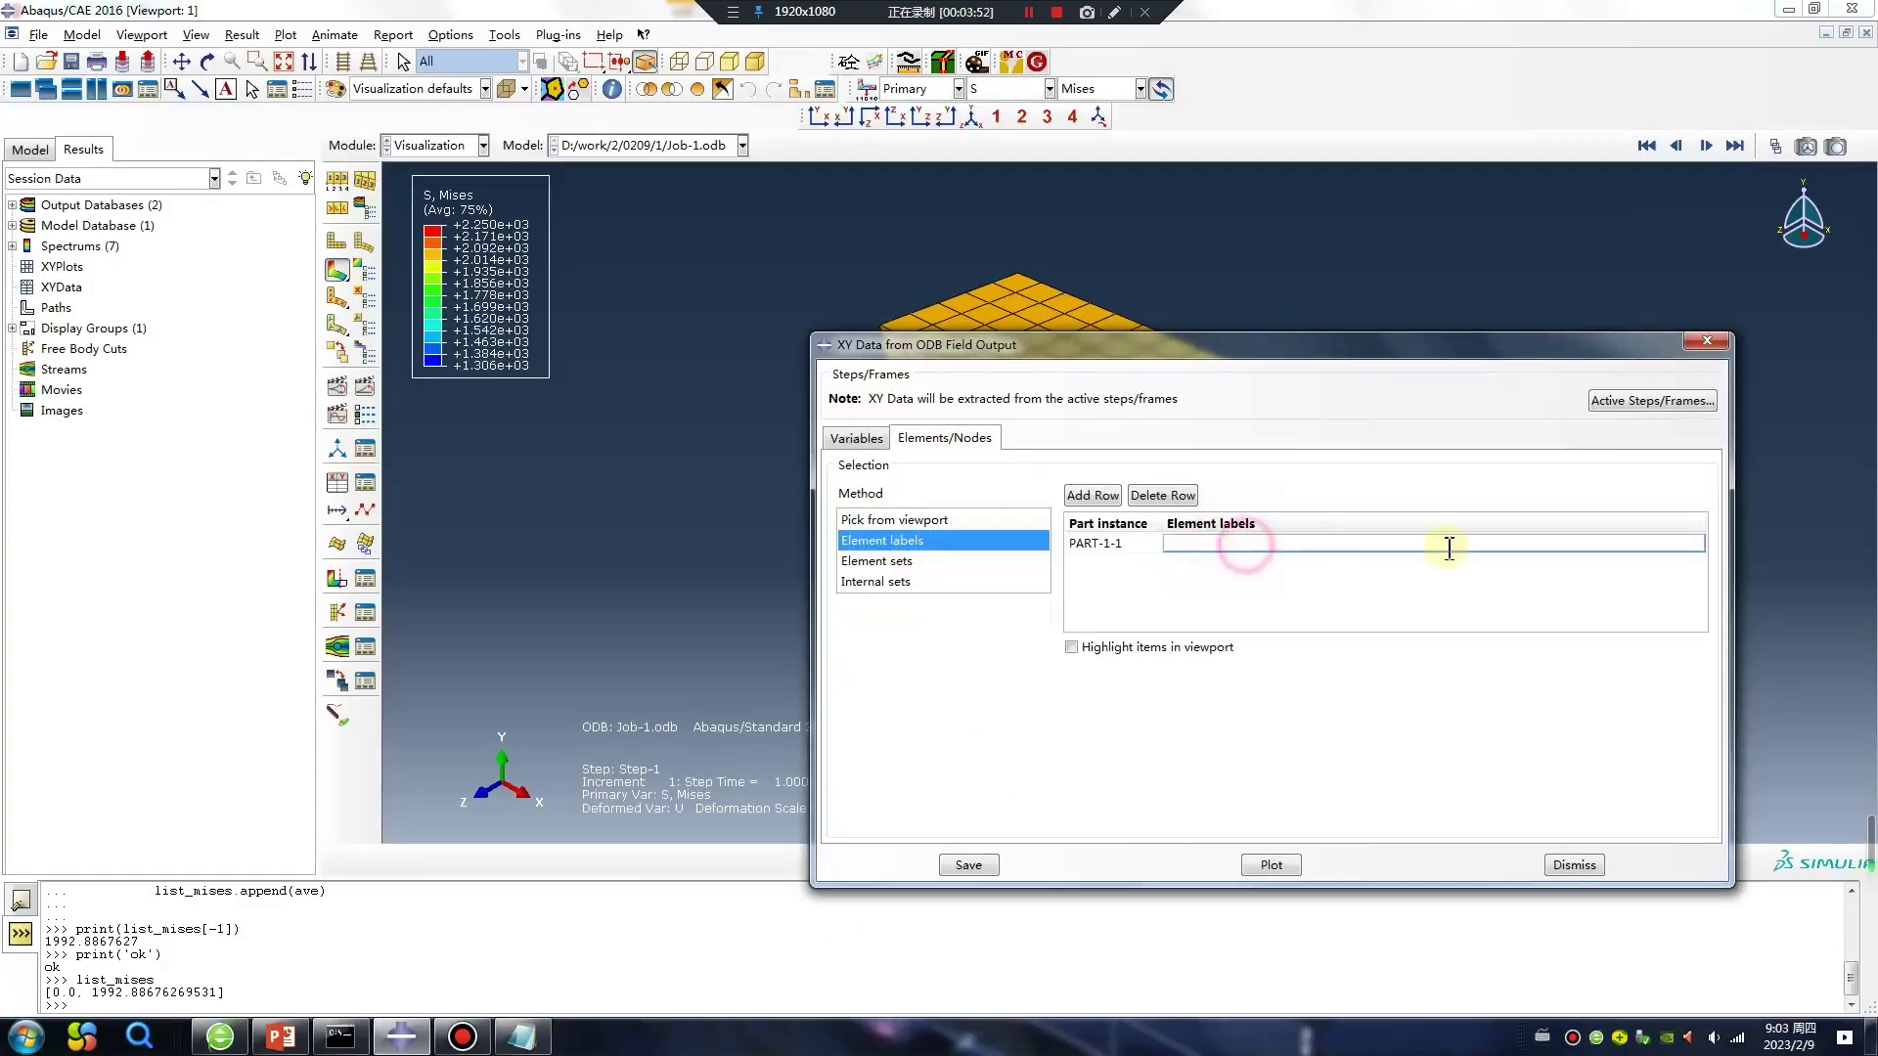
pyautogui.click(925, 562)
pyautogui.click(1198, 605)
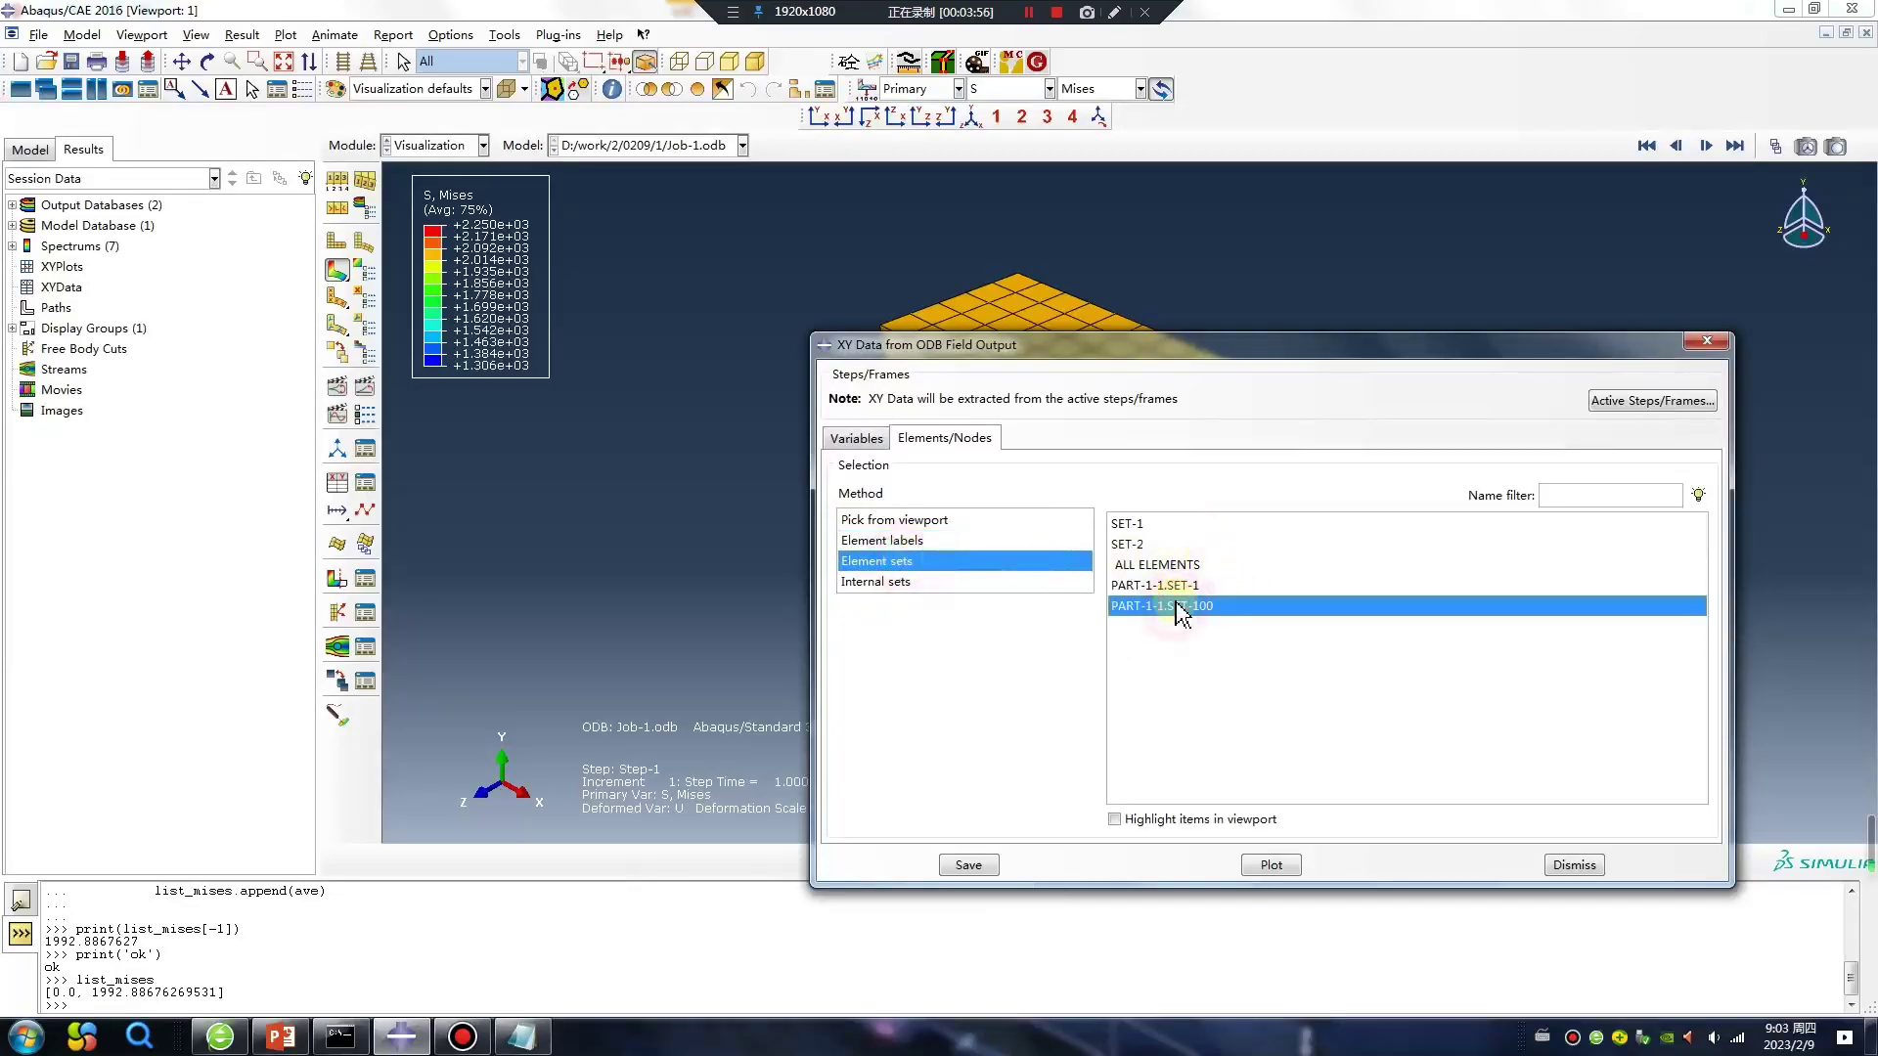
pyautogui.click(986, 867)
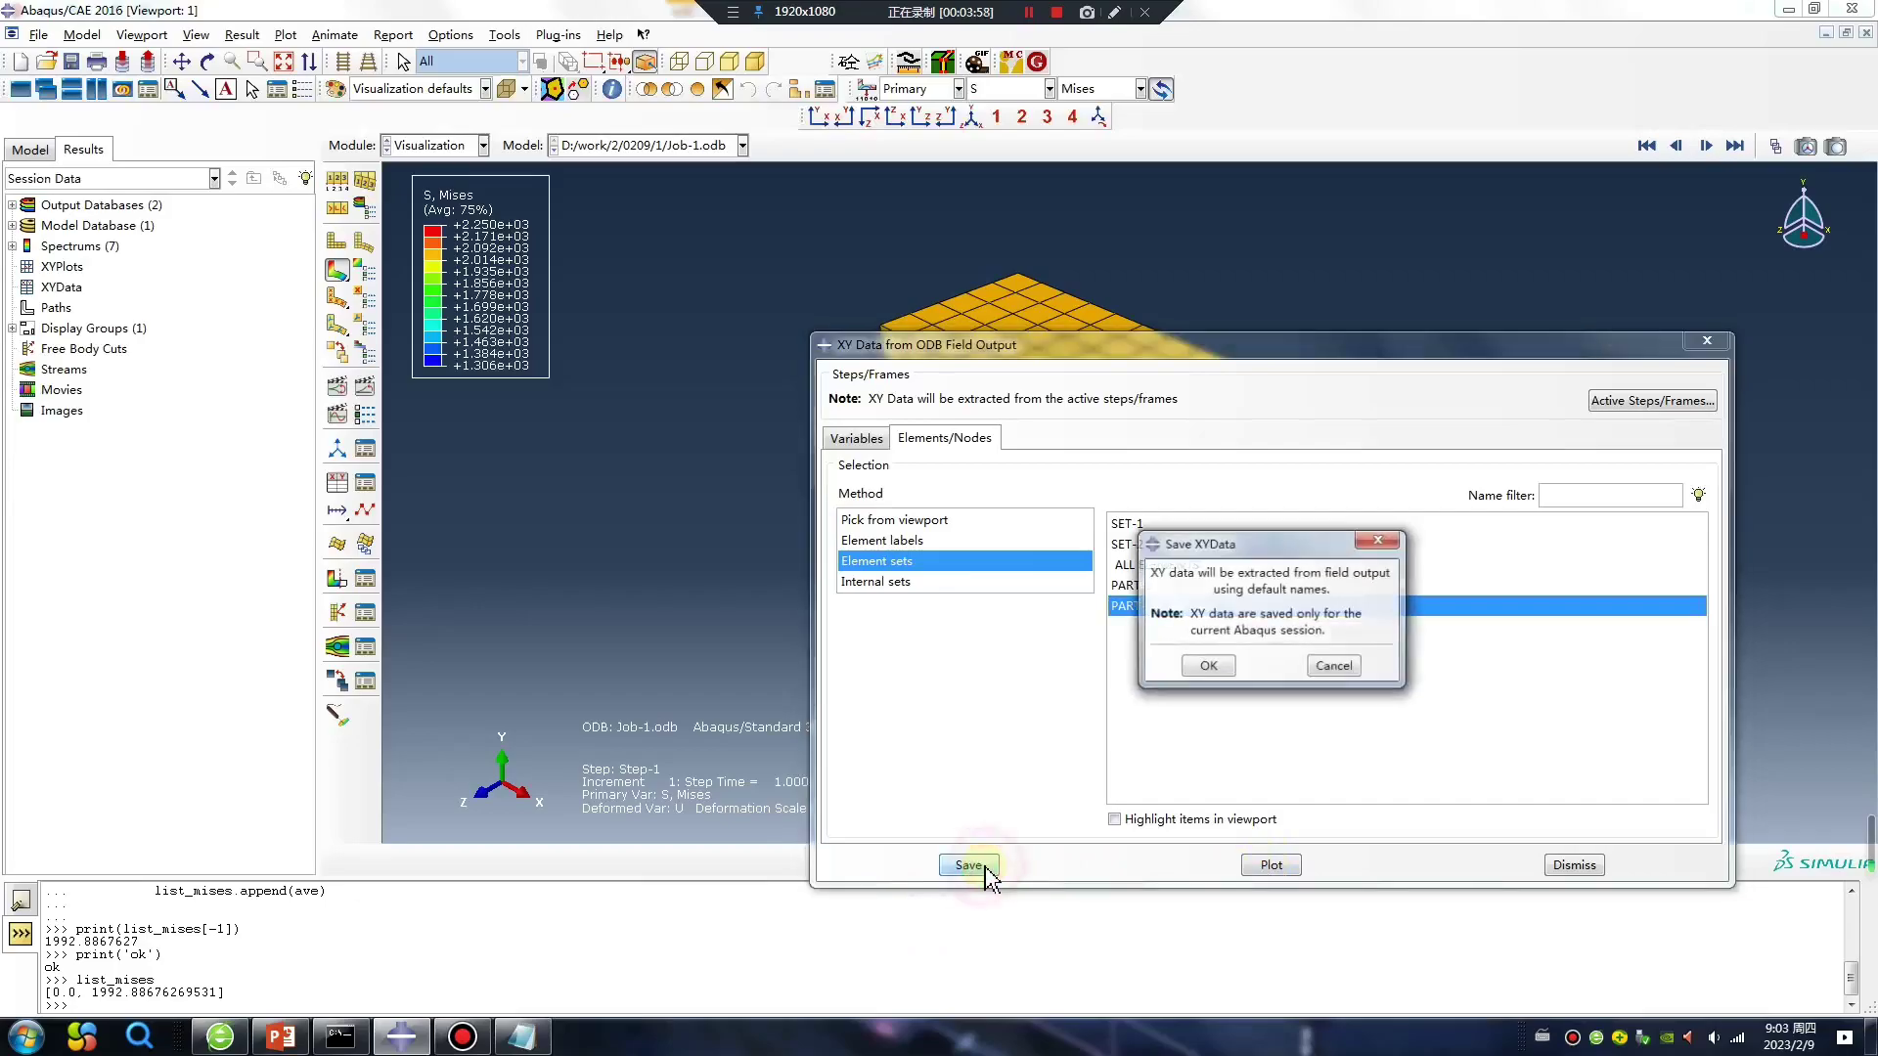
pyautogui.click(1212, 670)
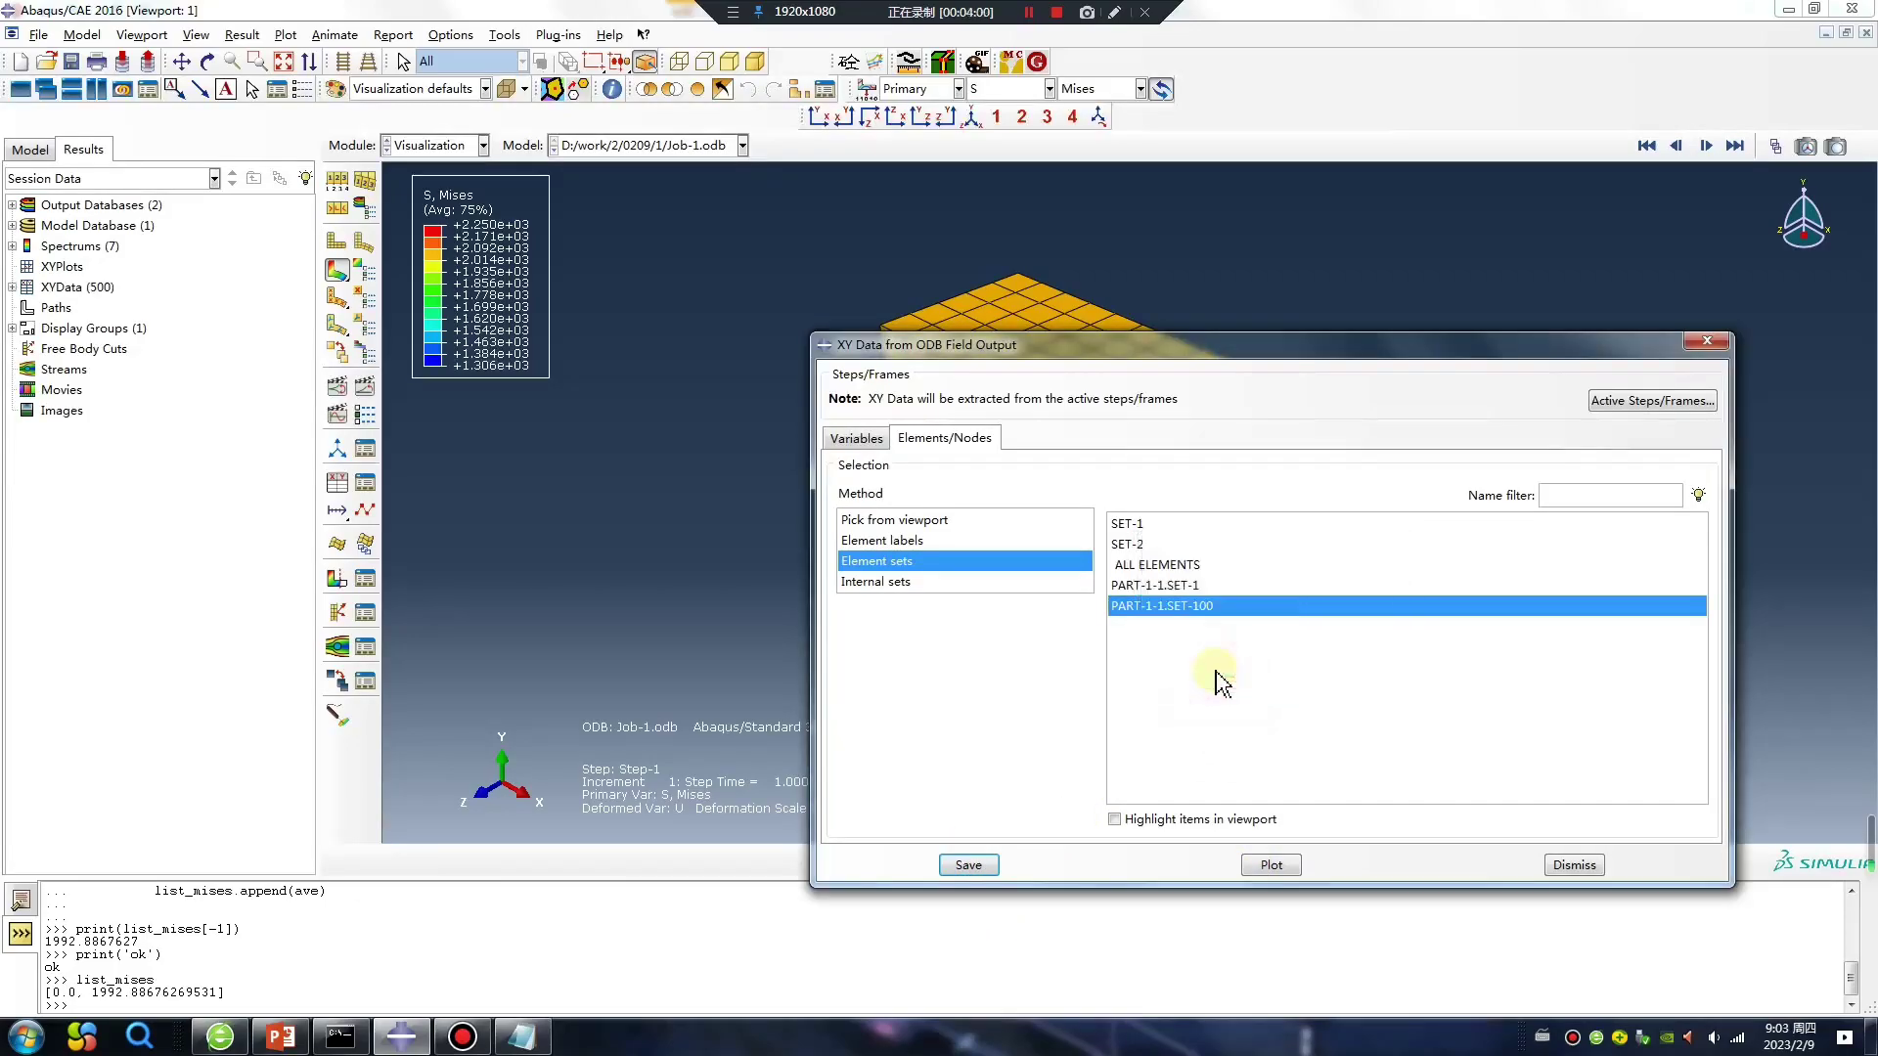
pyautogui.click(1707, 342)
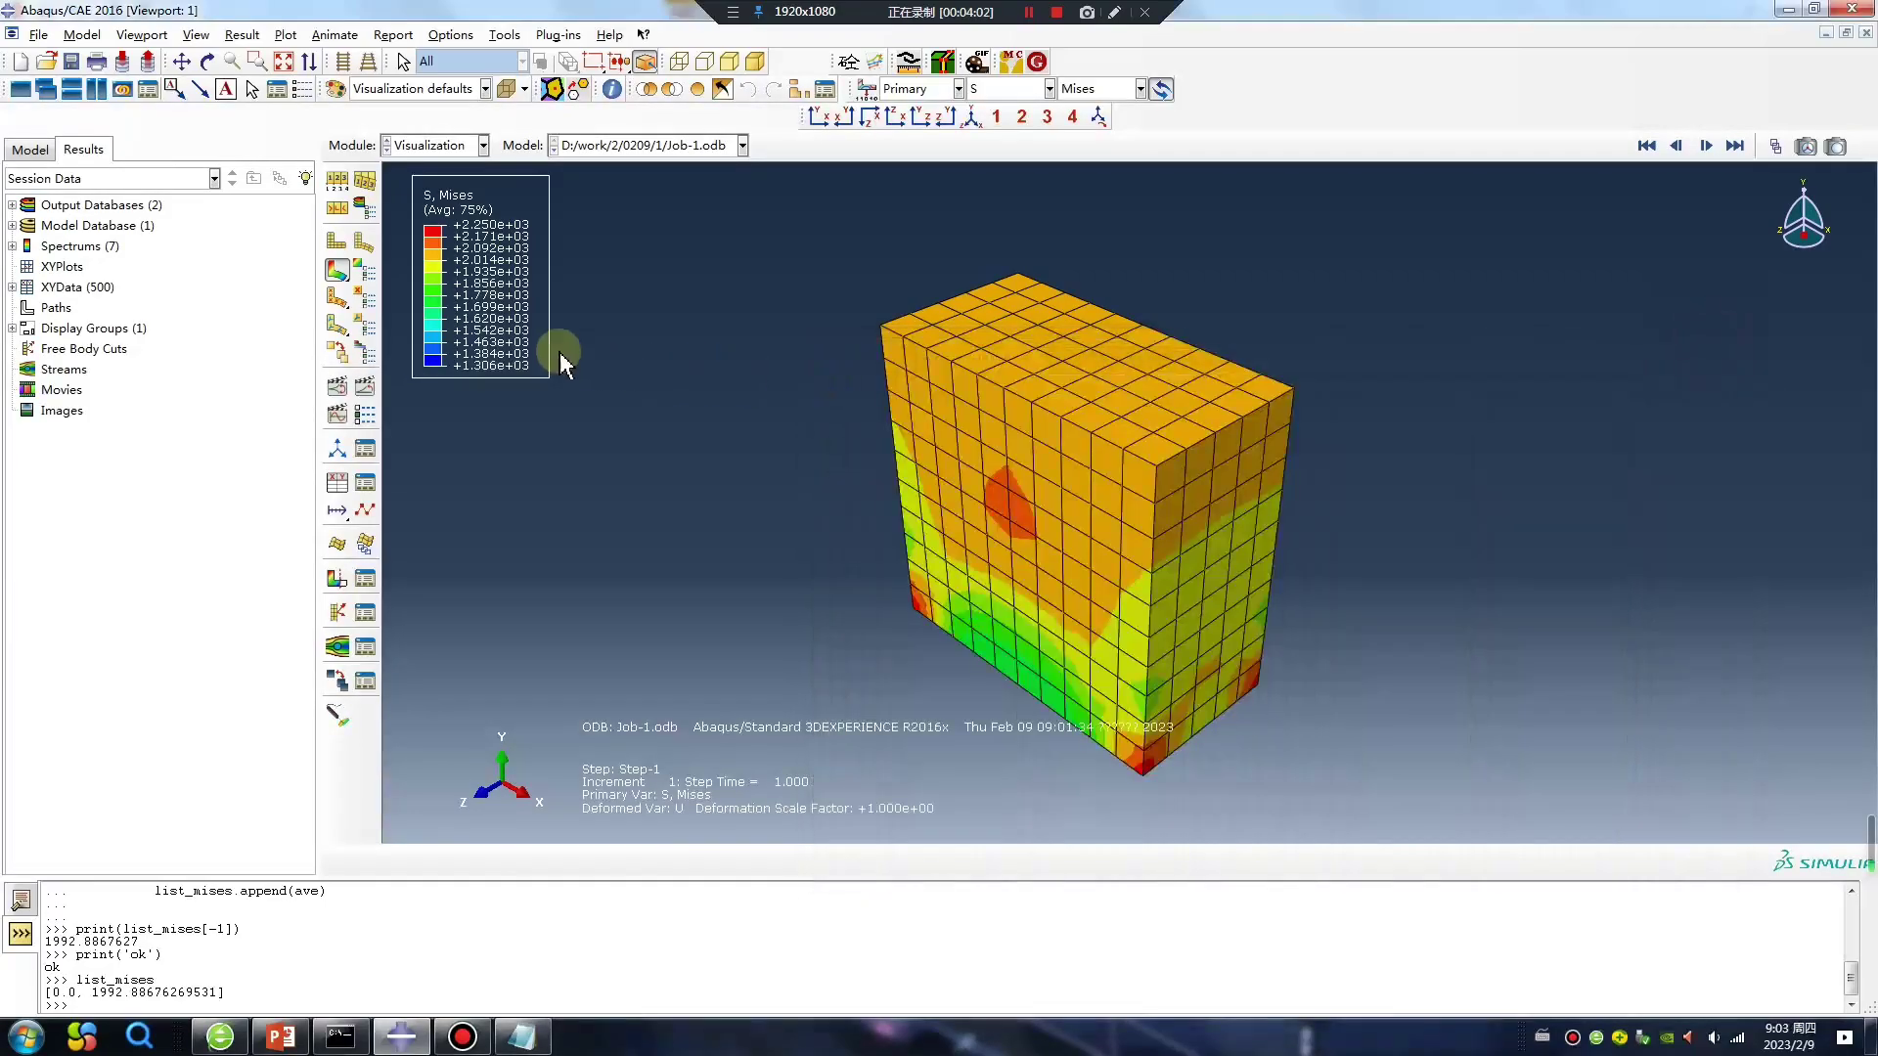
# Operate on XY data with an avg expression covering all saved S:Mises curves of elements 1 to 500, and plot it
pyautogui.click(336, 483)
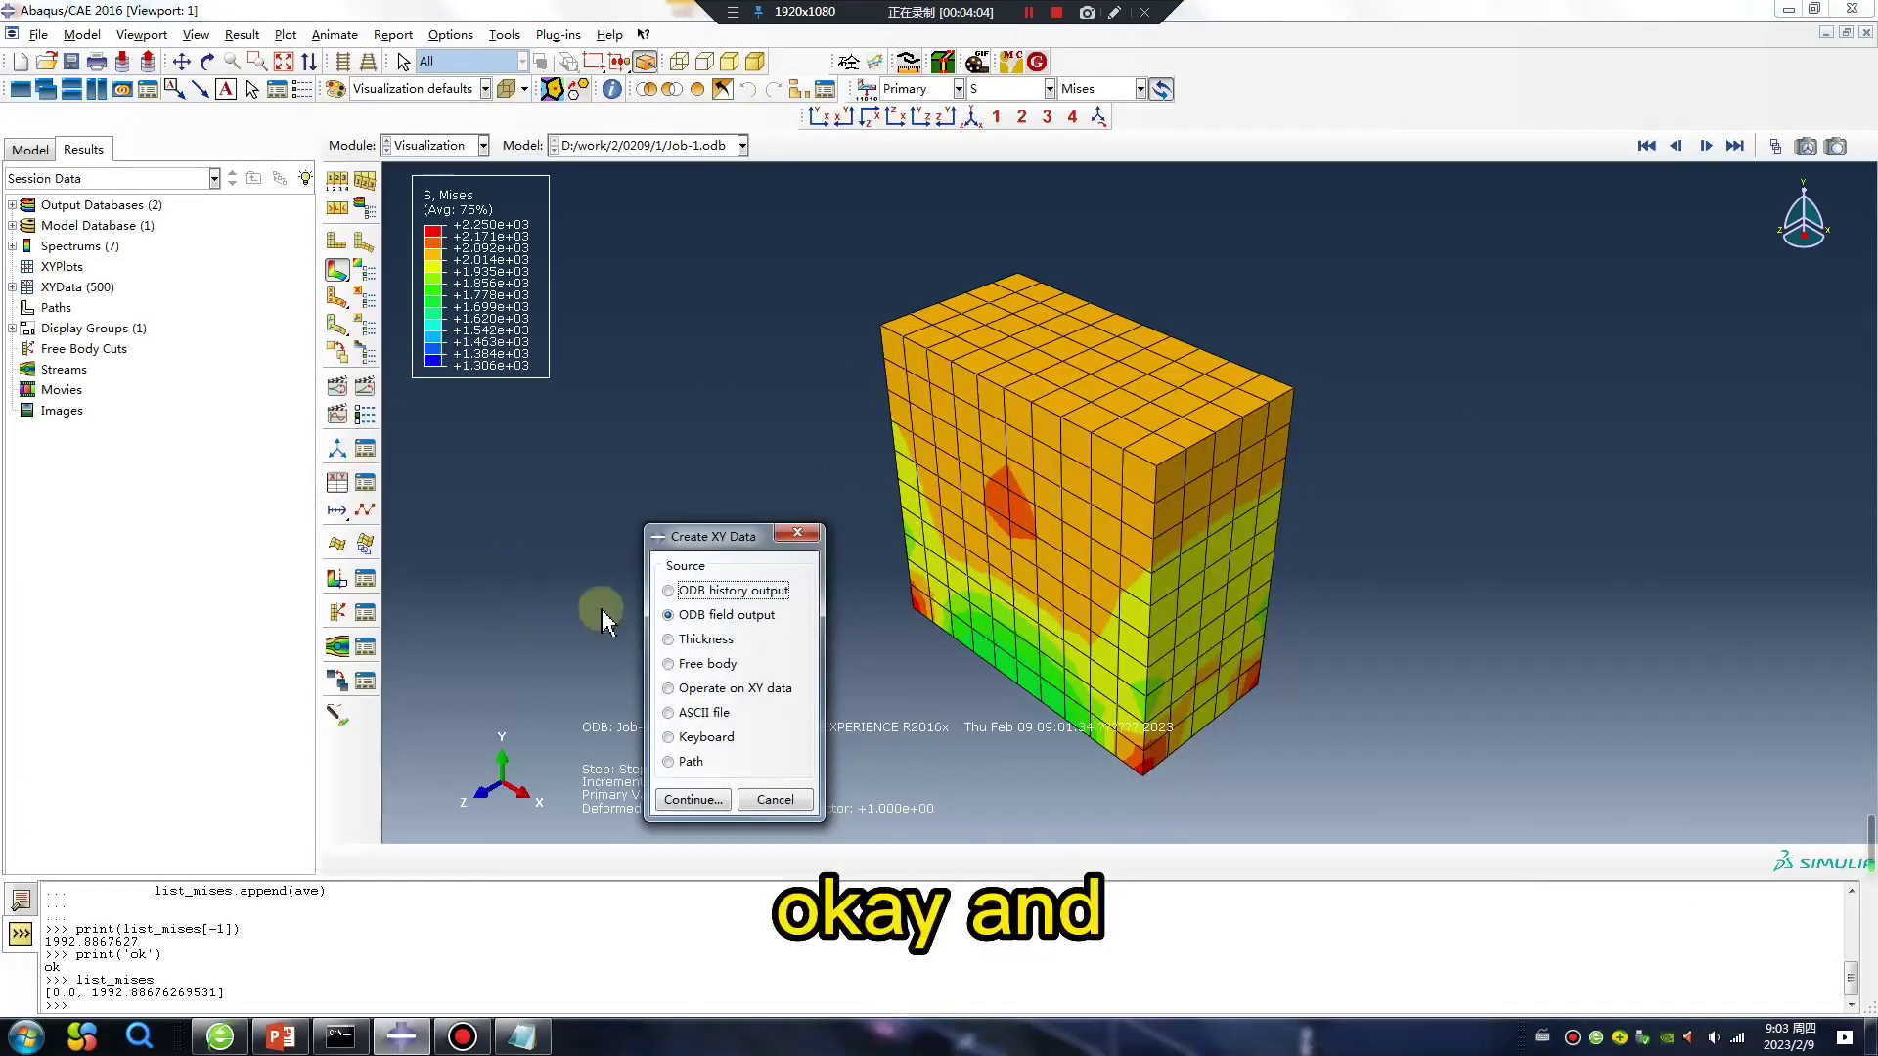
pyautogui.click(668, 688)
pyautogui.click(692, 800)
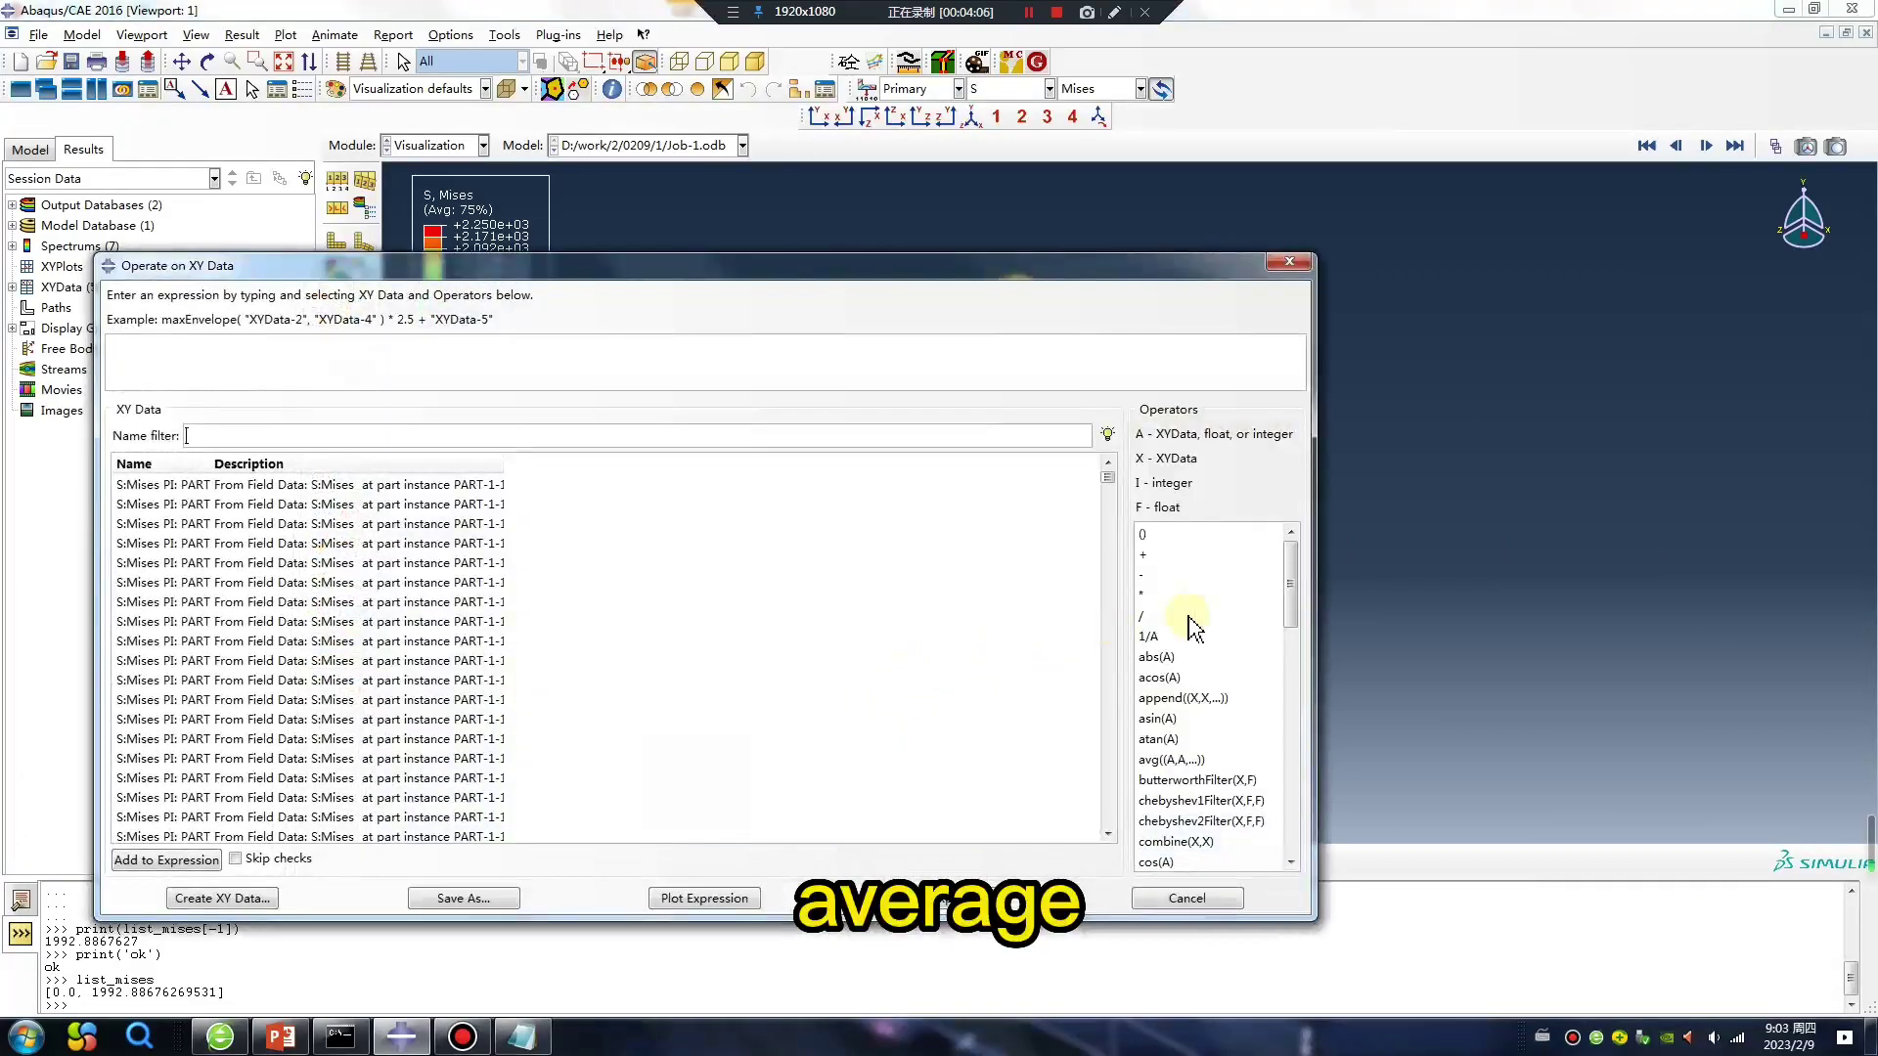
pyautogui.moveTo(1291, 592); pyautogui.dragTo(1291, 640)
pyautogui.click(1178, 590)
pyautogui.doubleClick(167, 489)
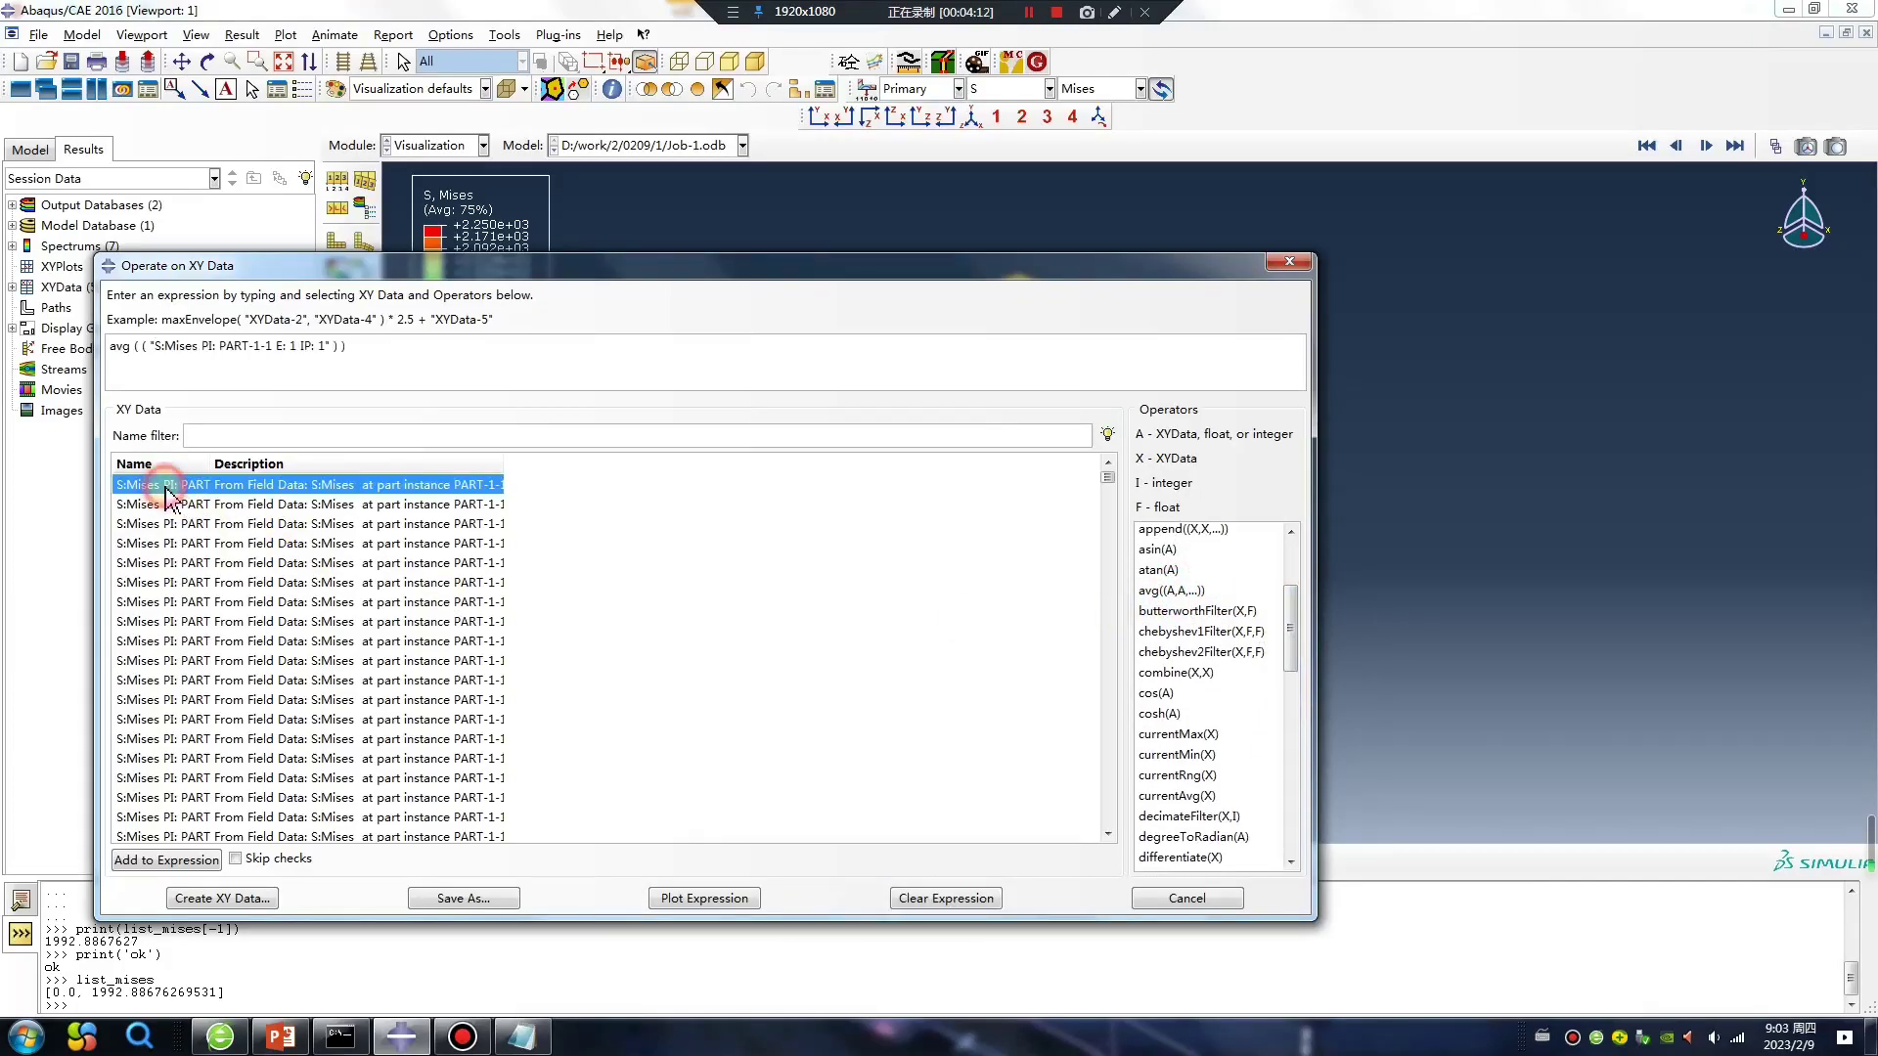
pyautogui.moveTo(1105, 484); pyautogui.dragTo(1129, 843)
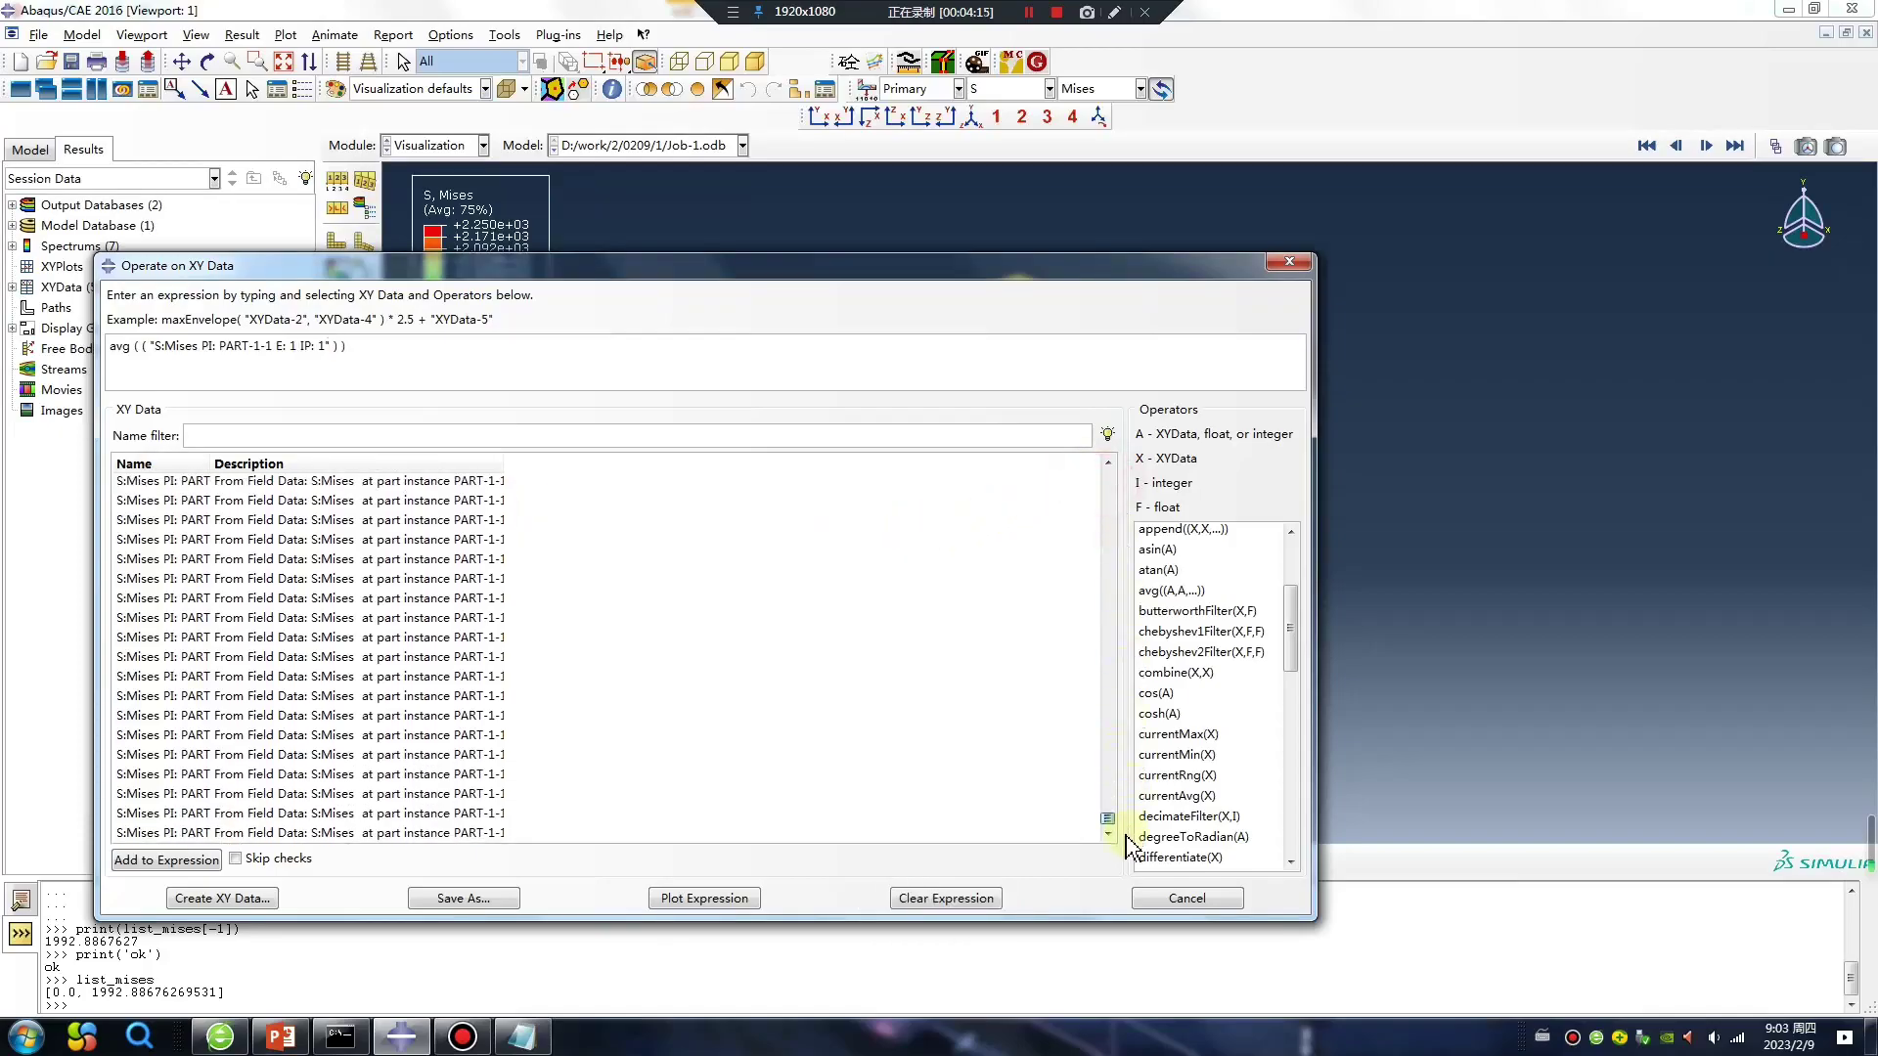
pyautogui.keyDown('shift'); pyautogui.doubleClick(436, 834); pyautogui.keyUp('shift')
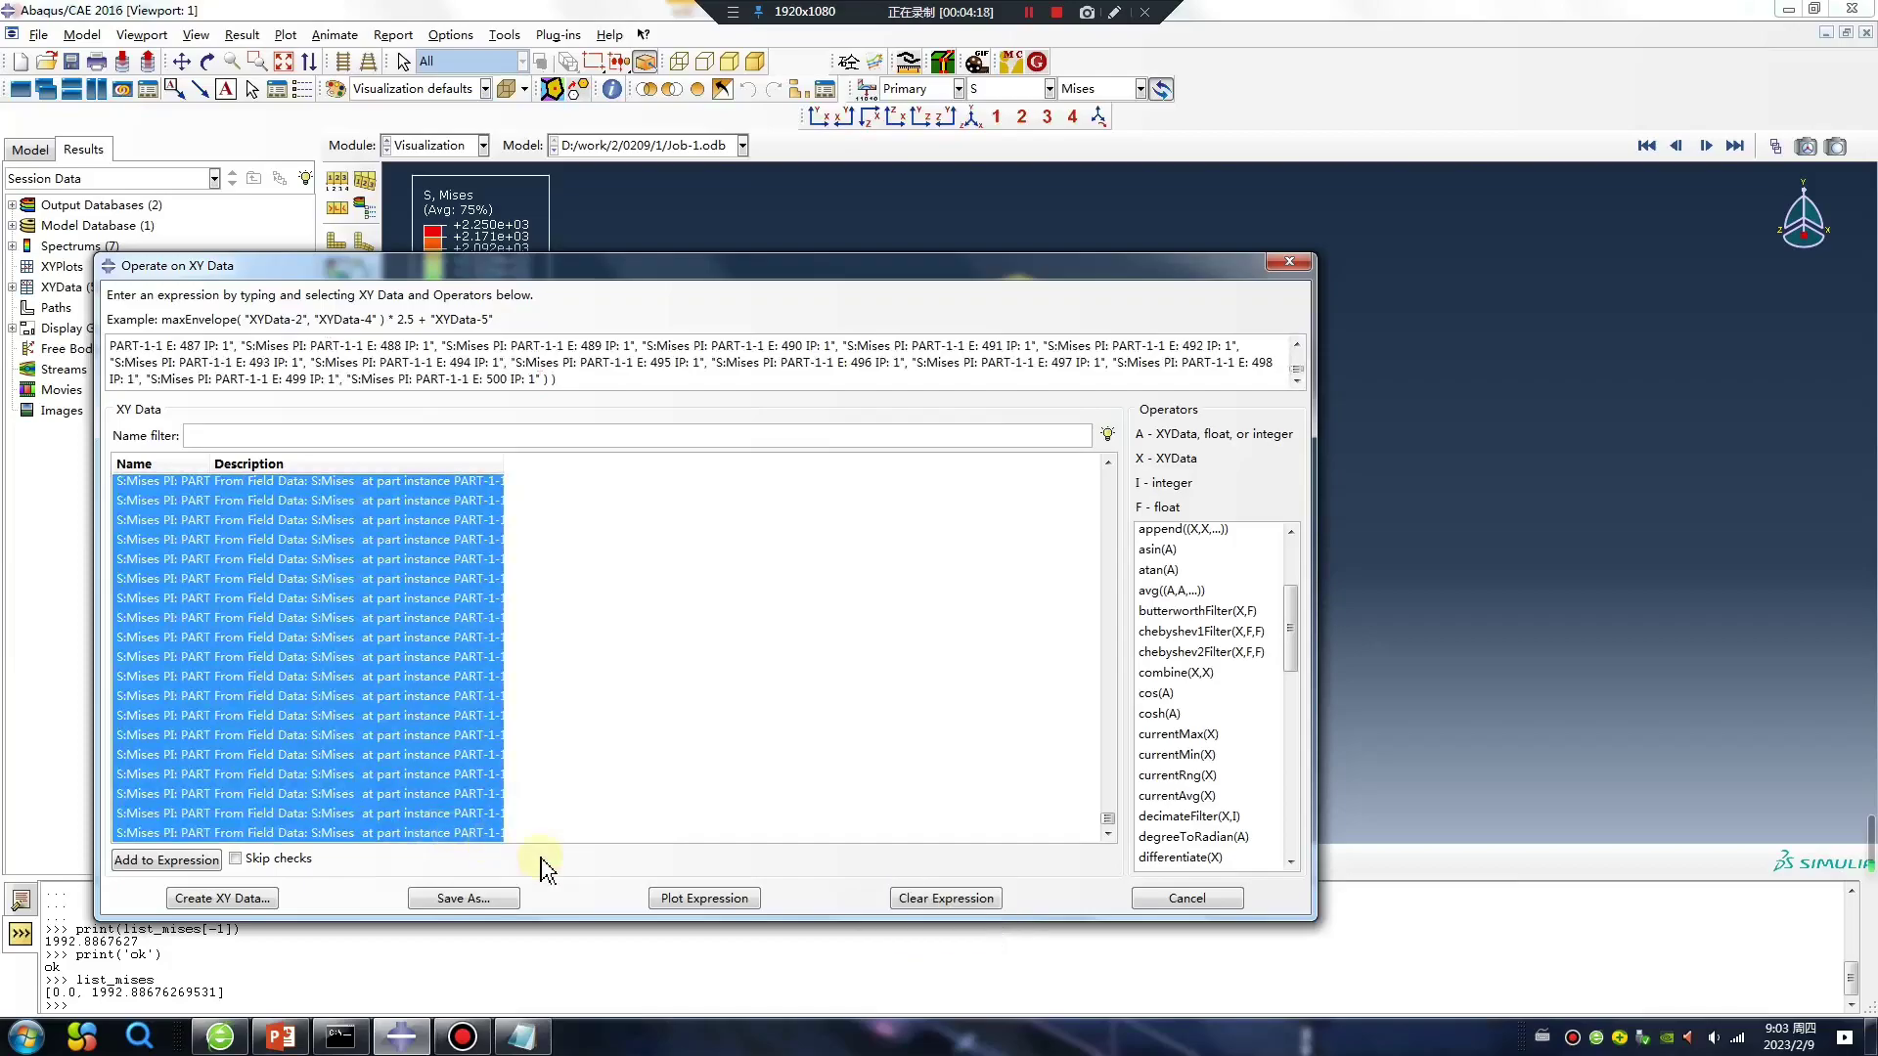
pyautogui.click(704, 898)
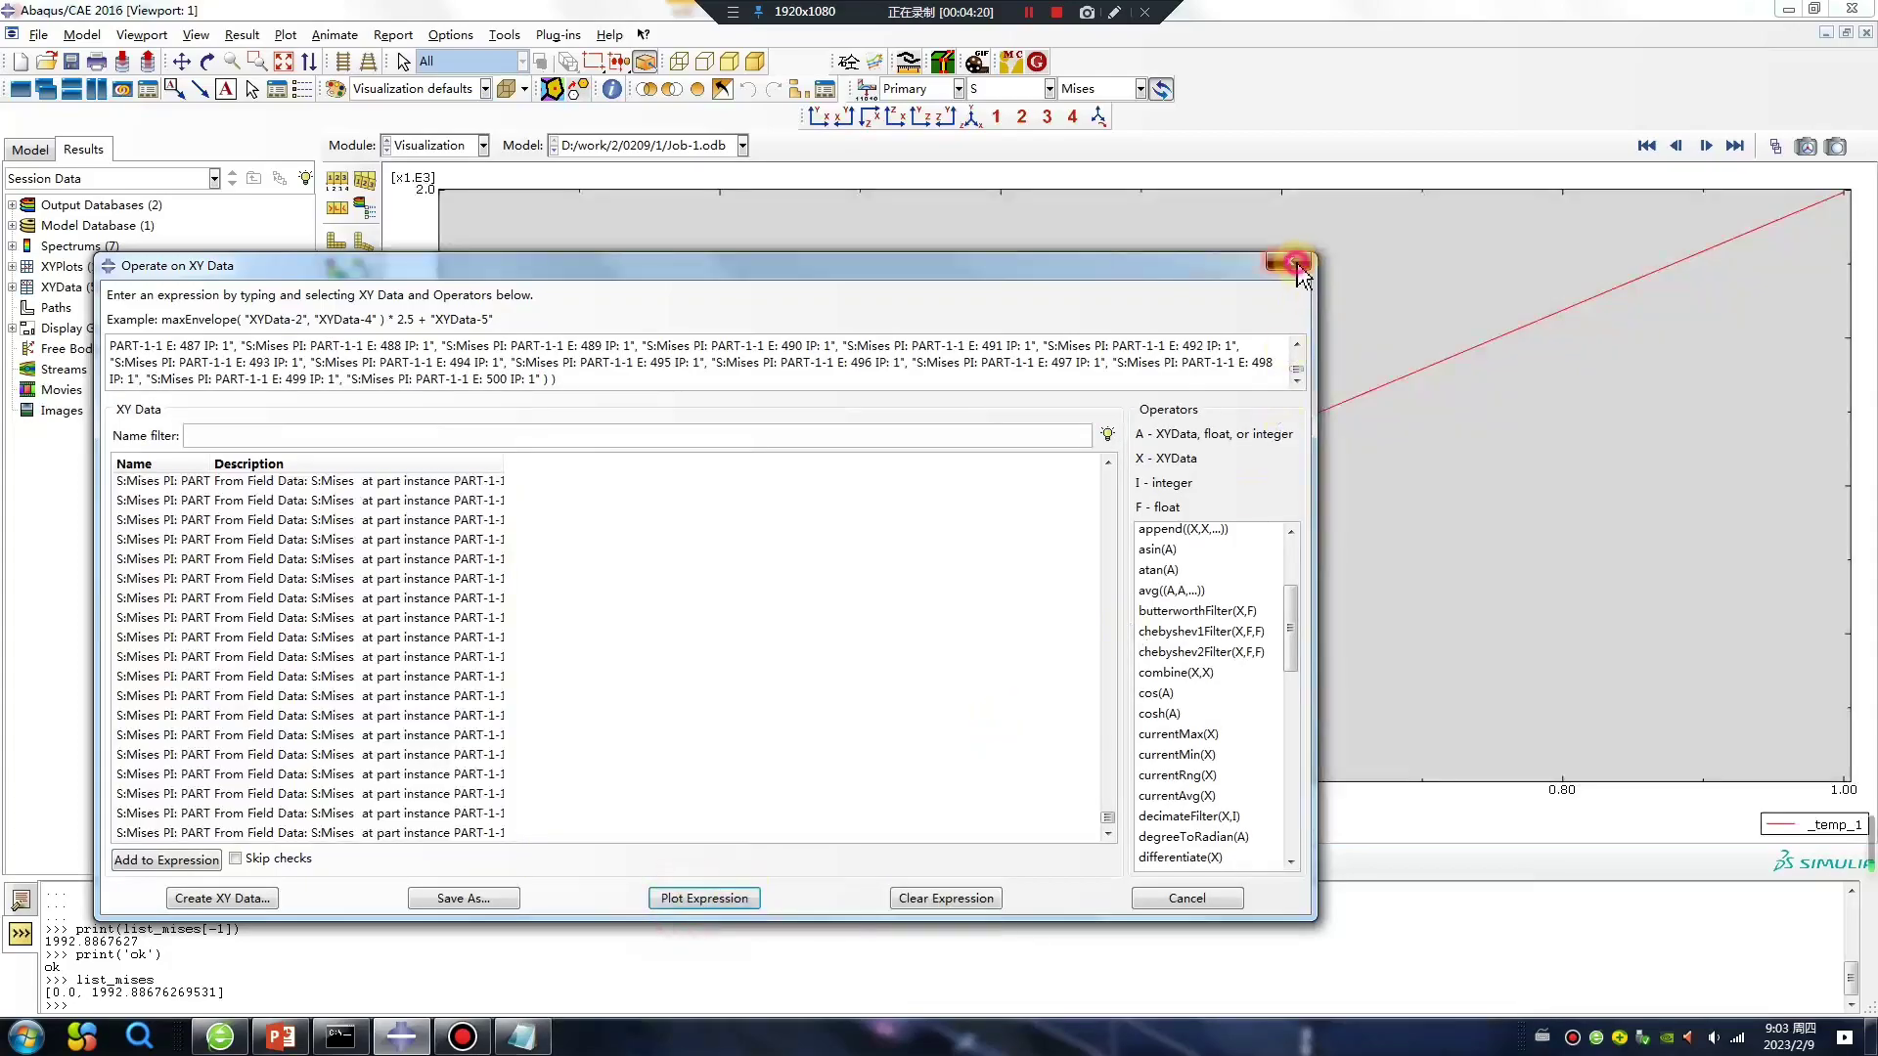
pyautogui.click(1289, 261)
# Rename the _temp_1 averaged curve to avr_stress in the XY Data Manager and close the manager
pyautogui.click(365, 486)
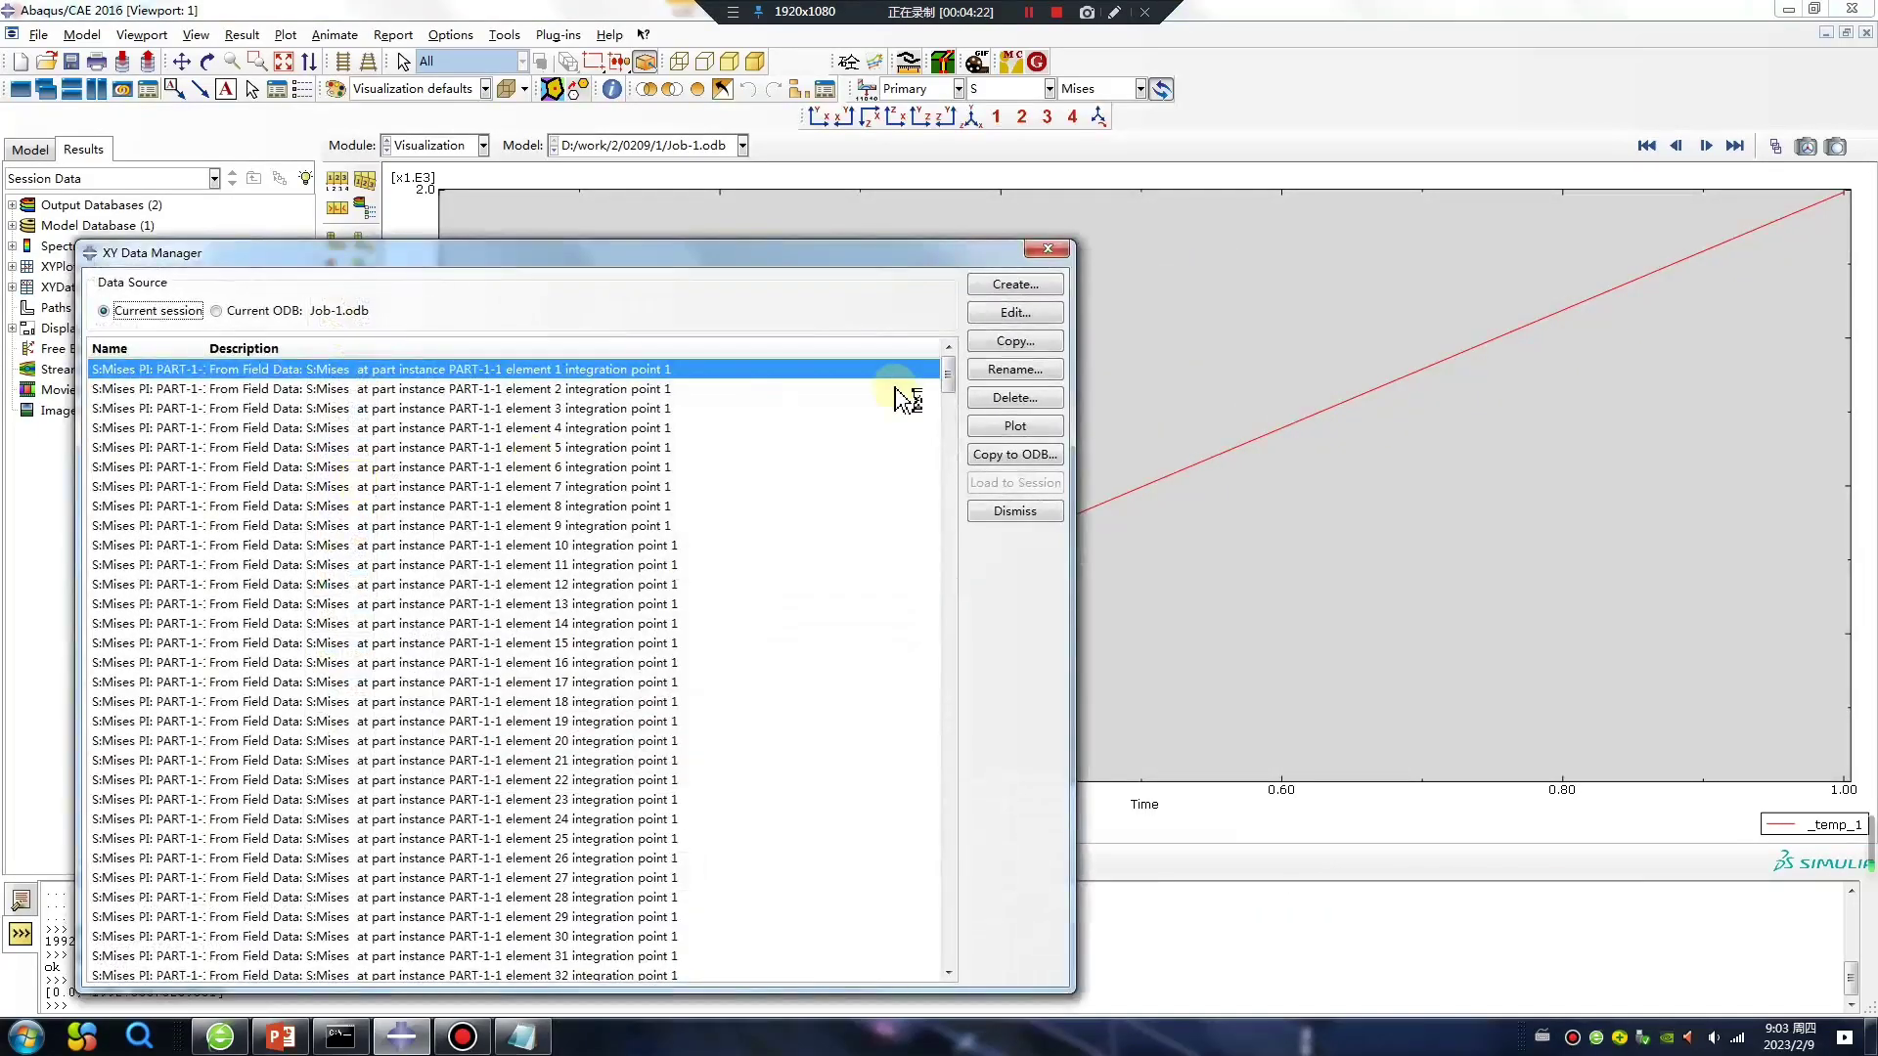
pyautogui.moveTo(954, 376); pyautogui.dragTo(941, 972)
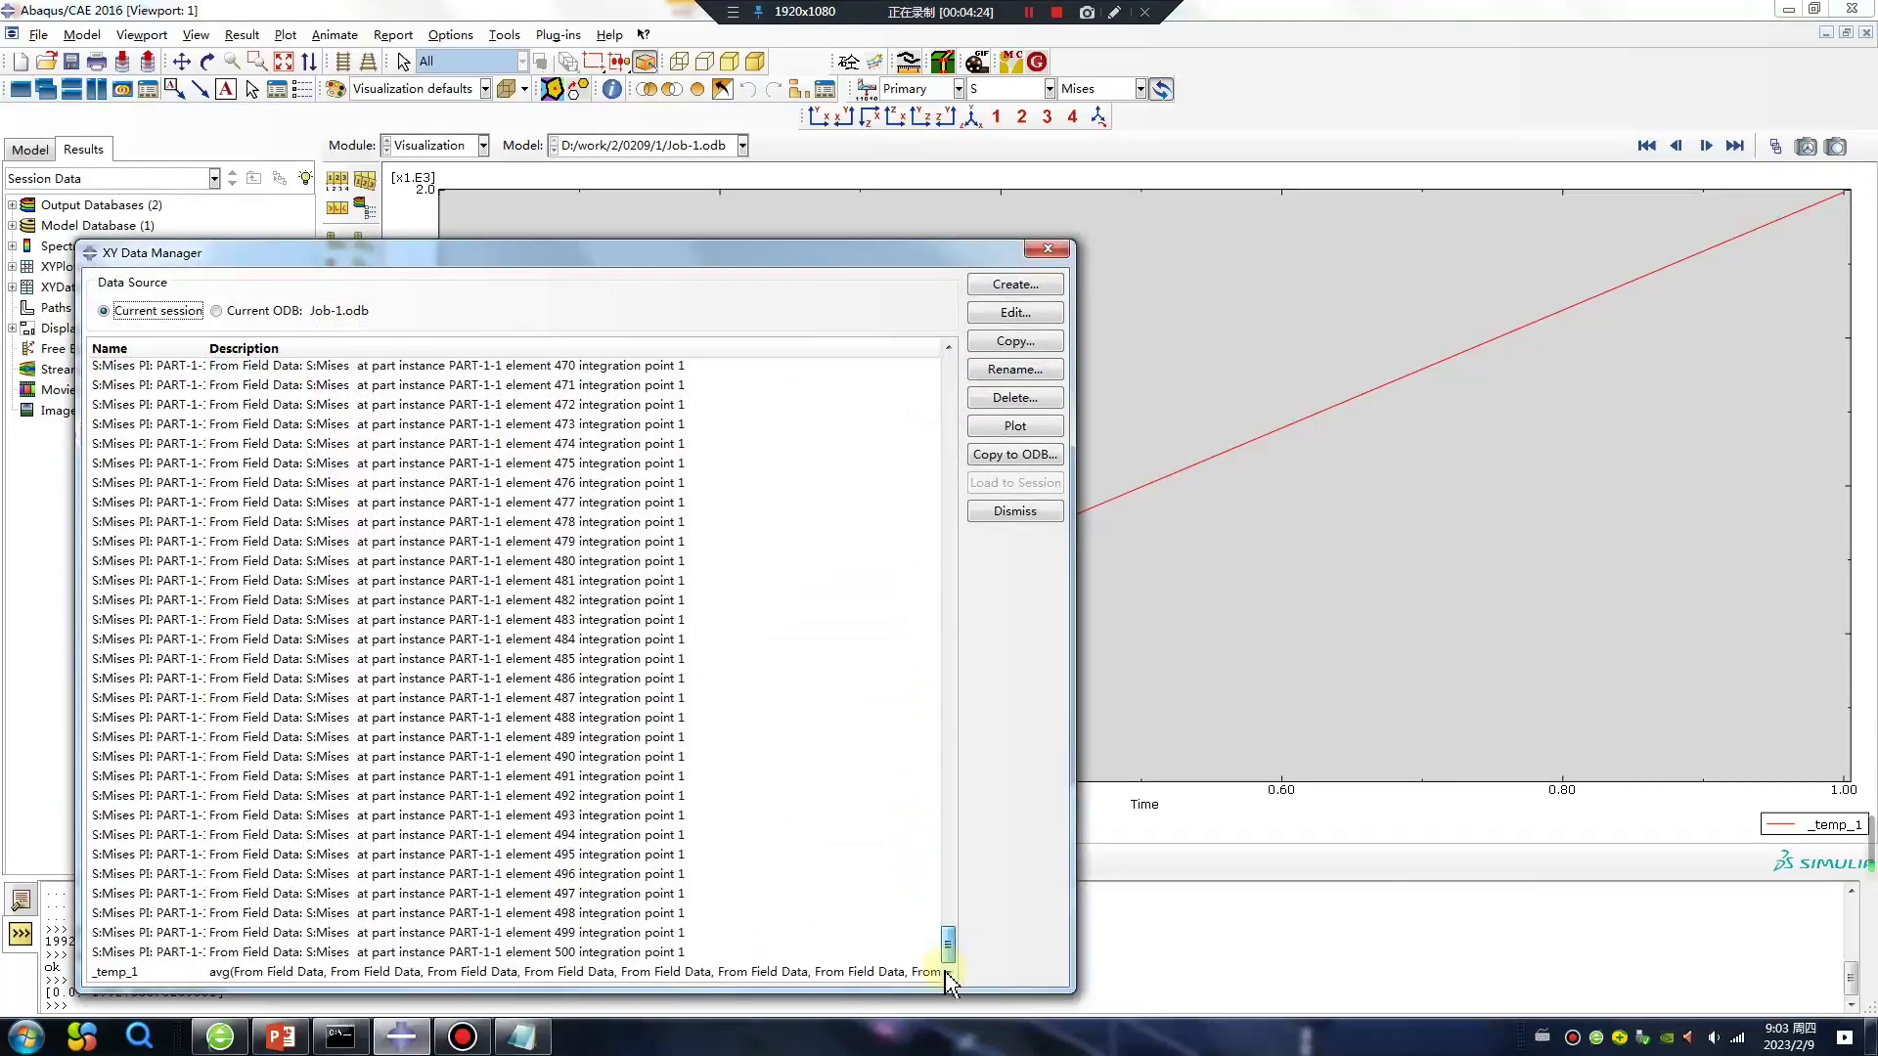
pyautogui.click(735, 973)
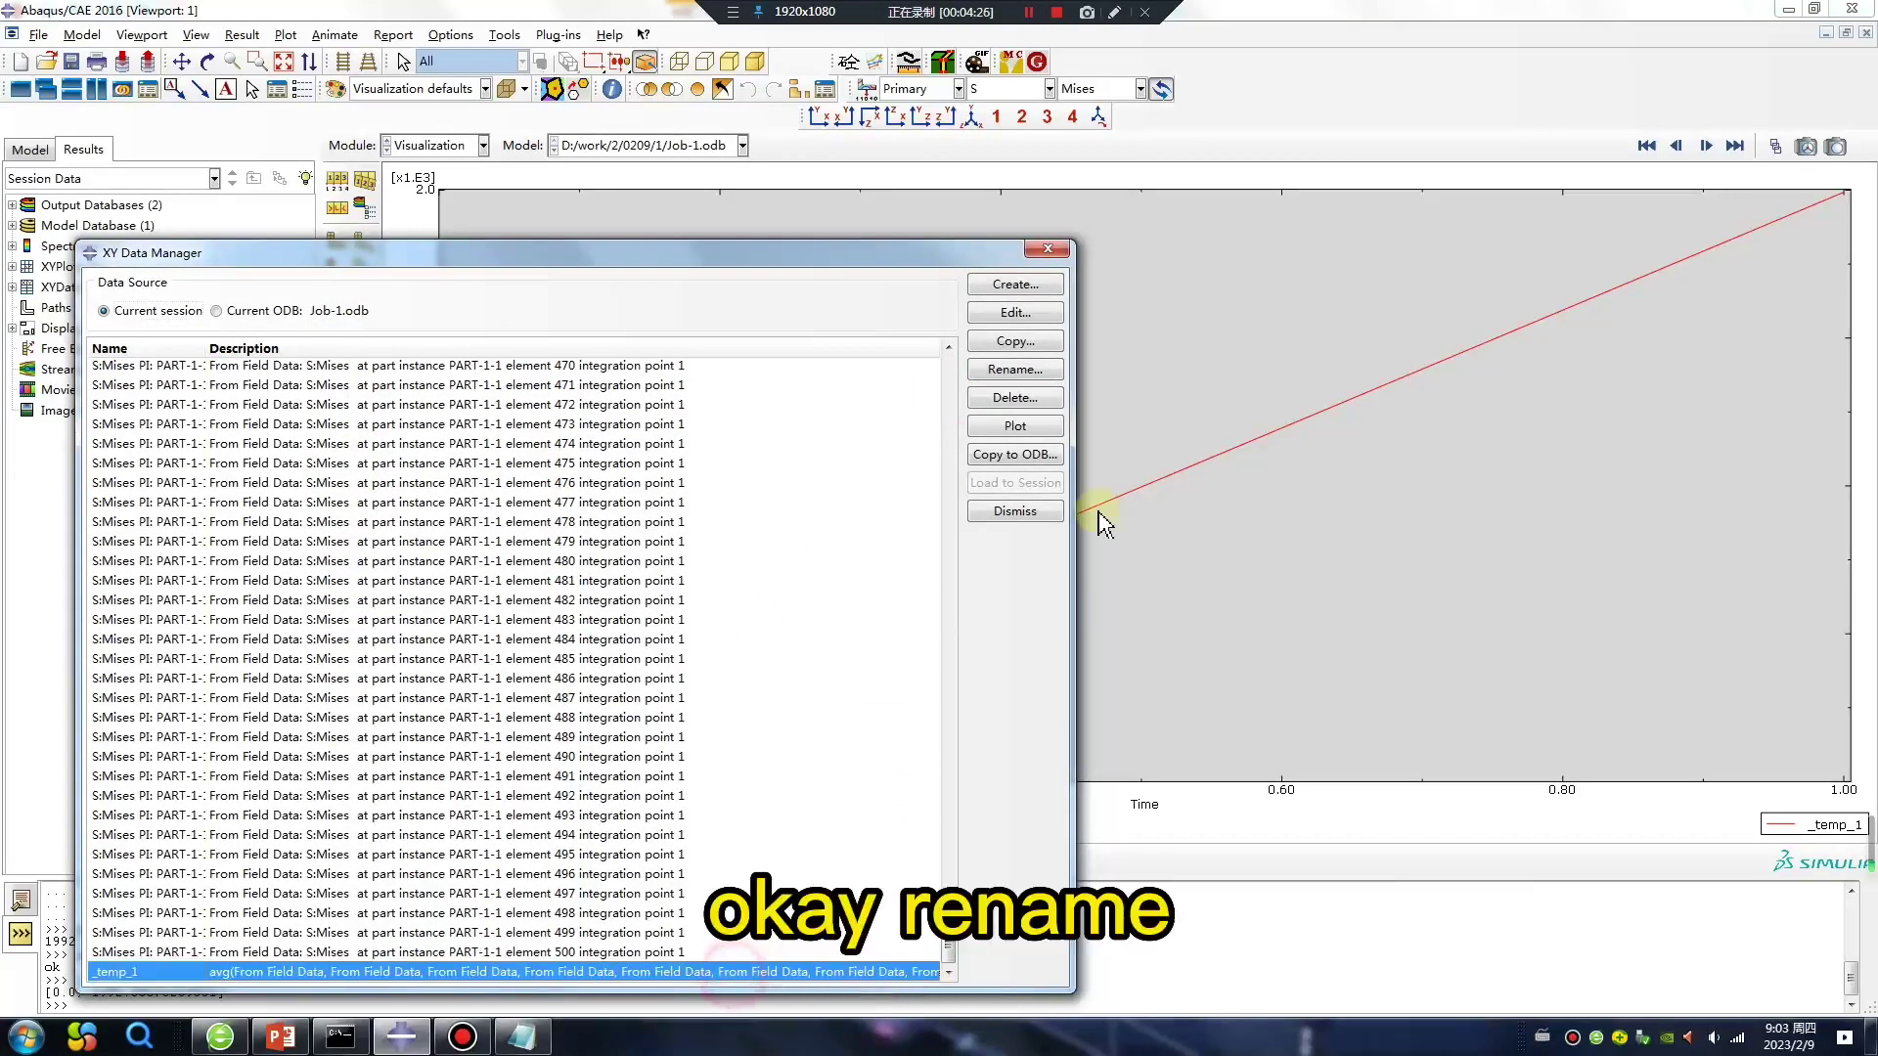
pyautogui.click(1015, 370)
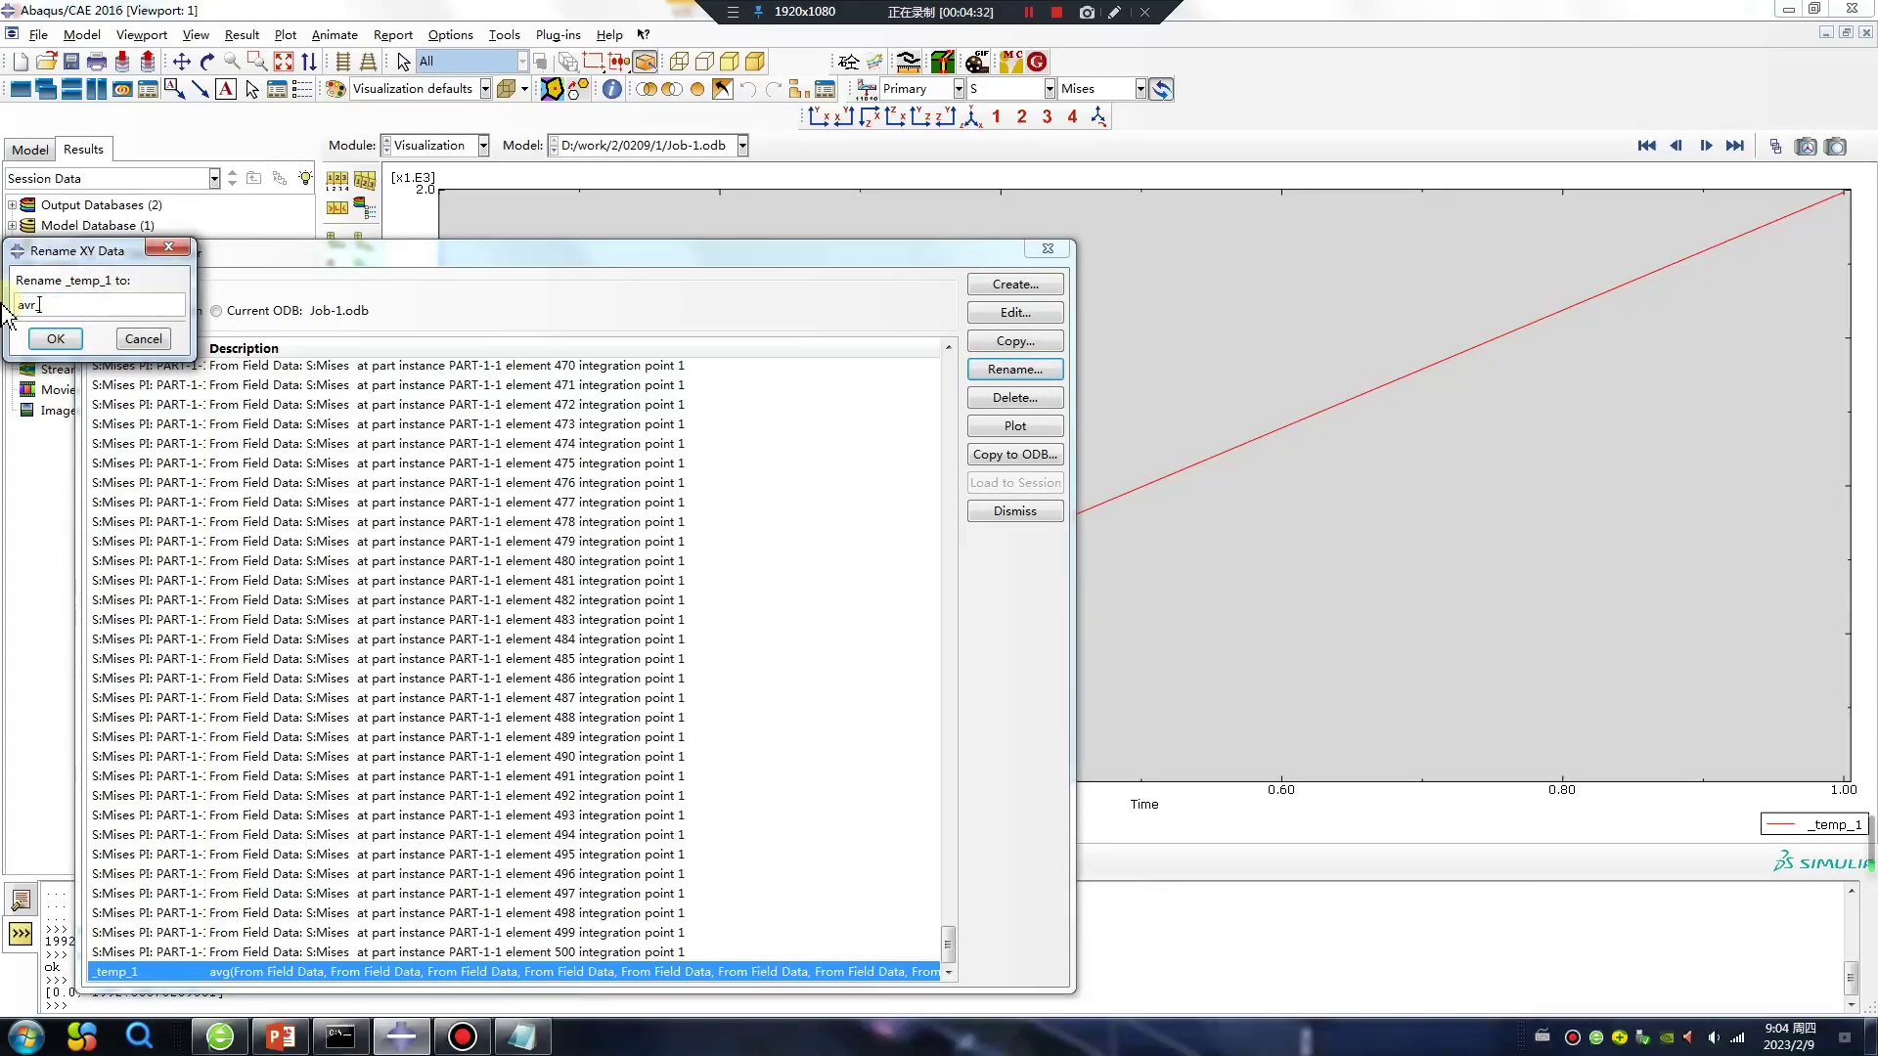
pyautogui.write('avr_stress')
pyautogui.click(56, 338)
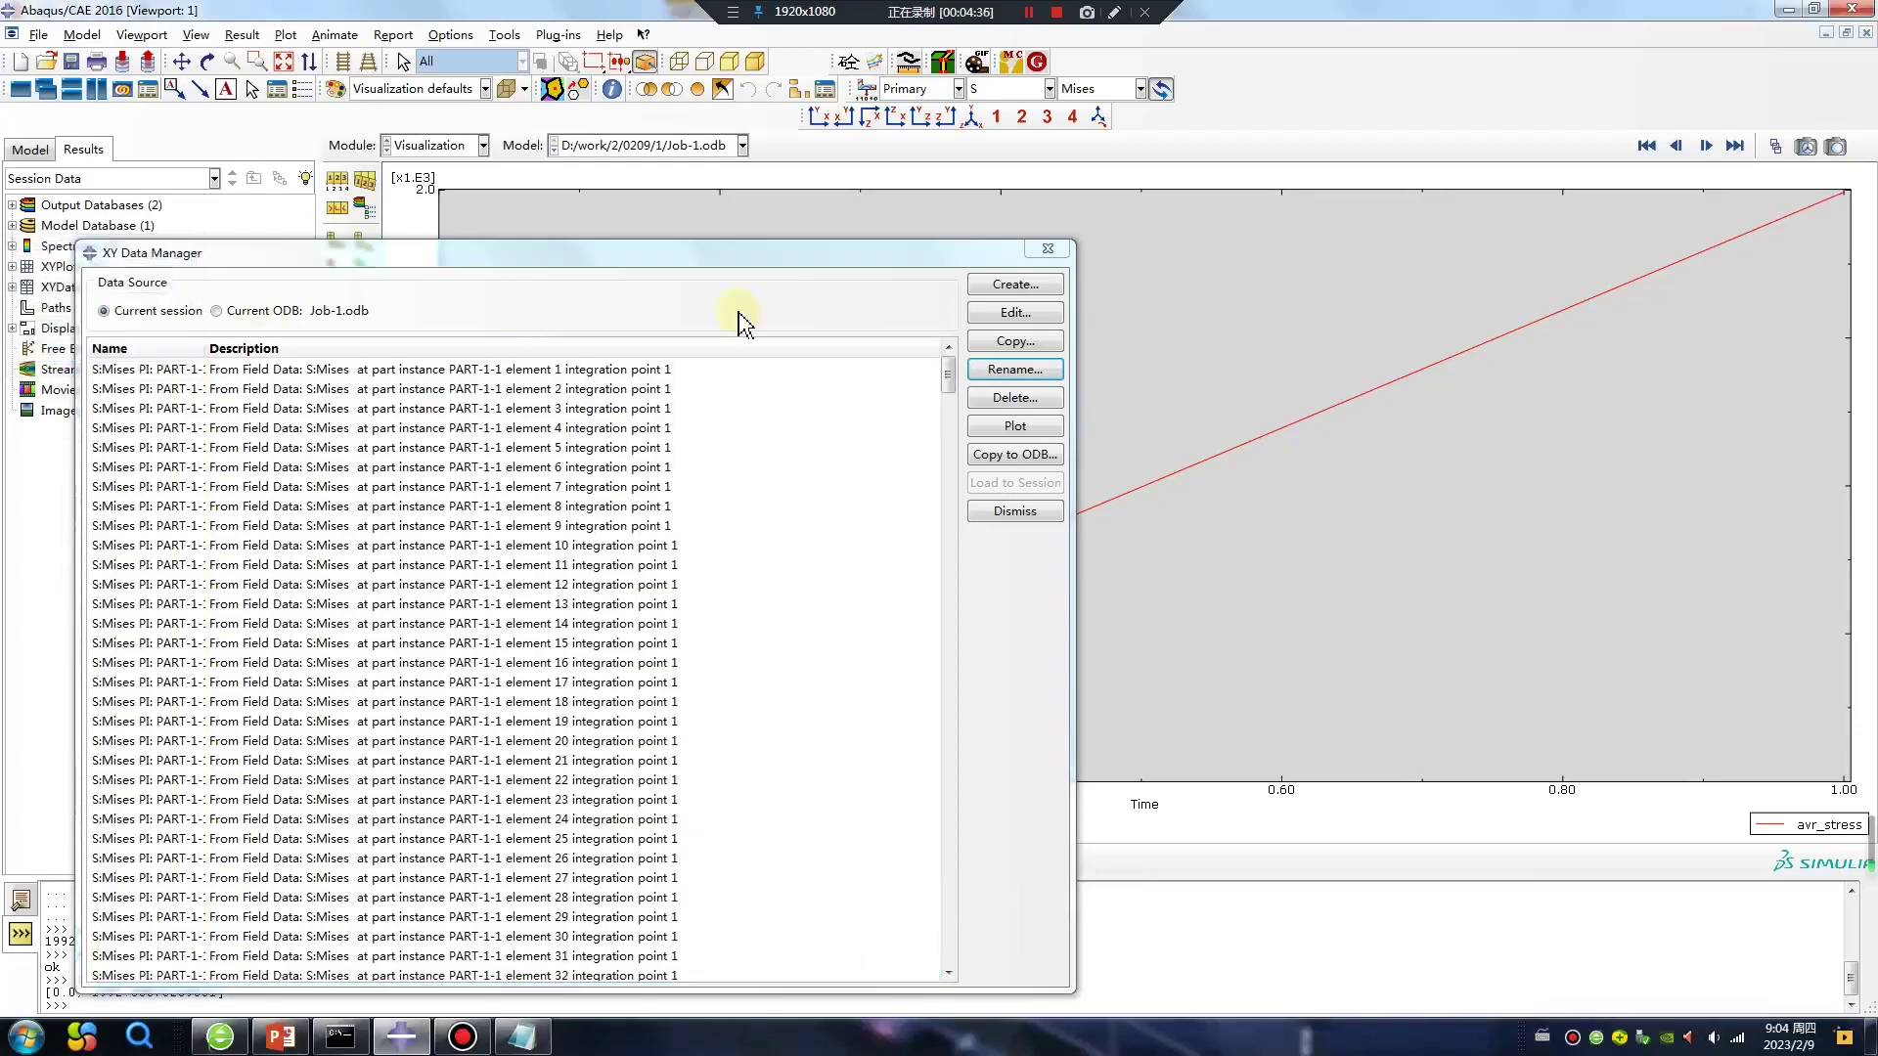
pyautogui.click(1048, 250)
# Open the avr_stress curve's data table from the XY Data Manager and inspect its stress value at time 1
pyautogui.click(368, 489)
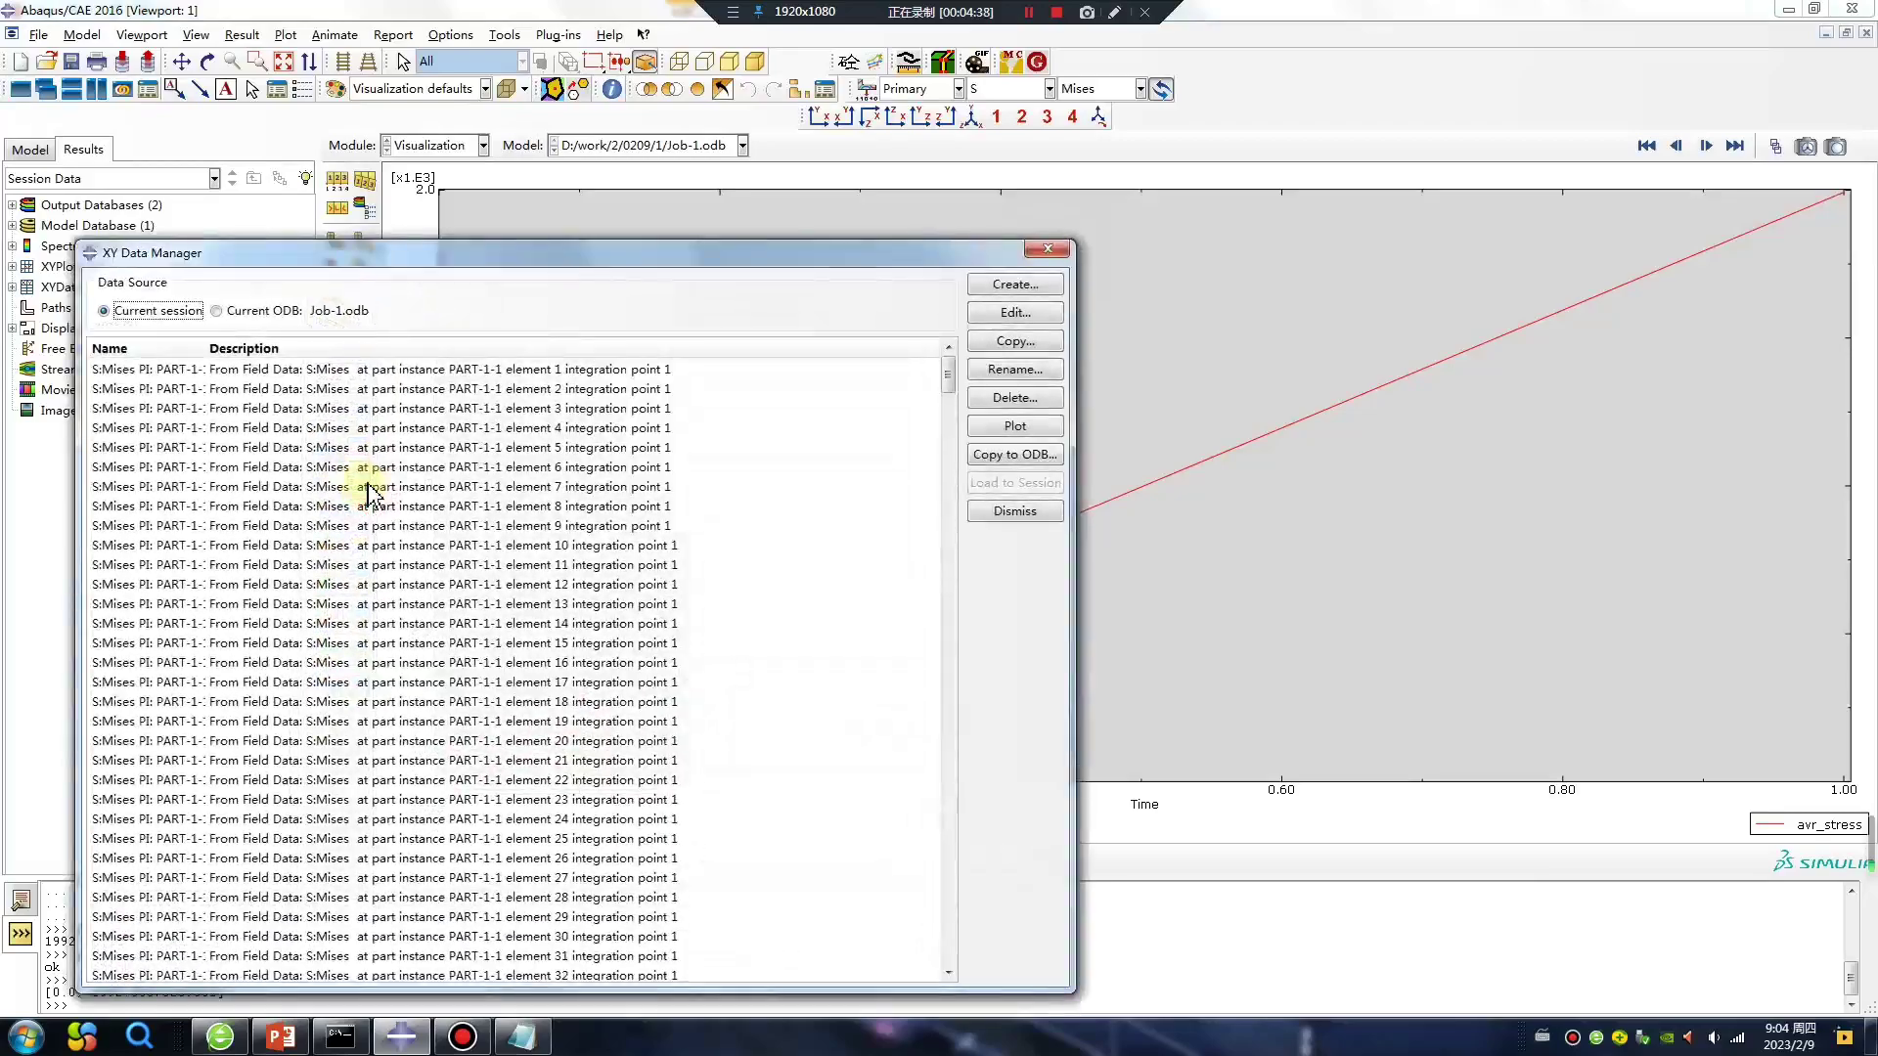
pyautogui.moveTo(948, 377); pyautogui.dragTo(948, 943)
pyautogui.click(924, 974)
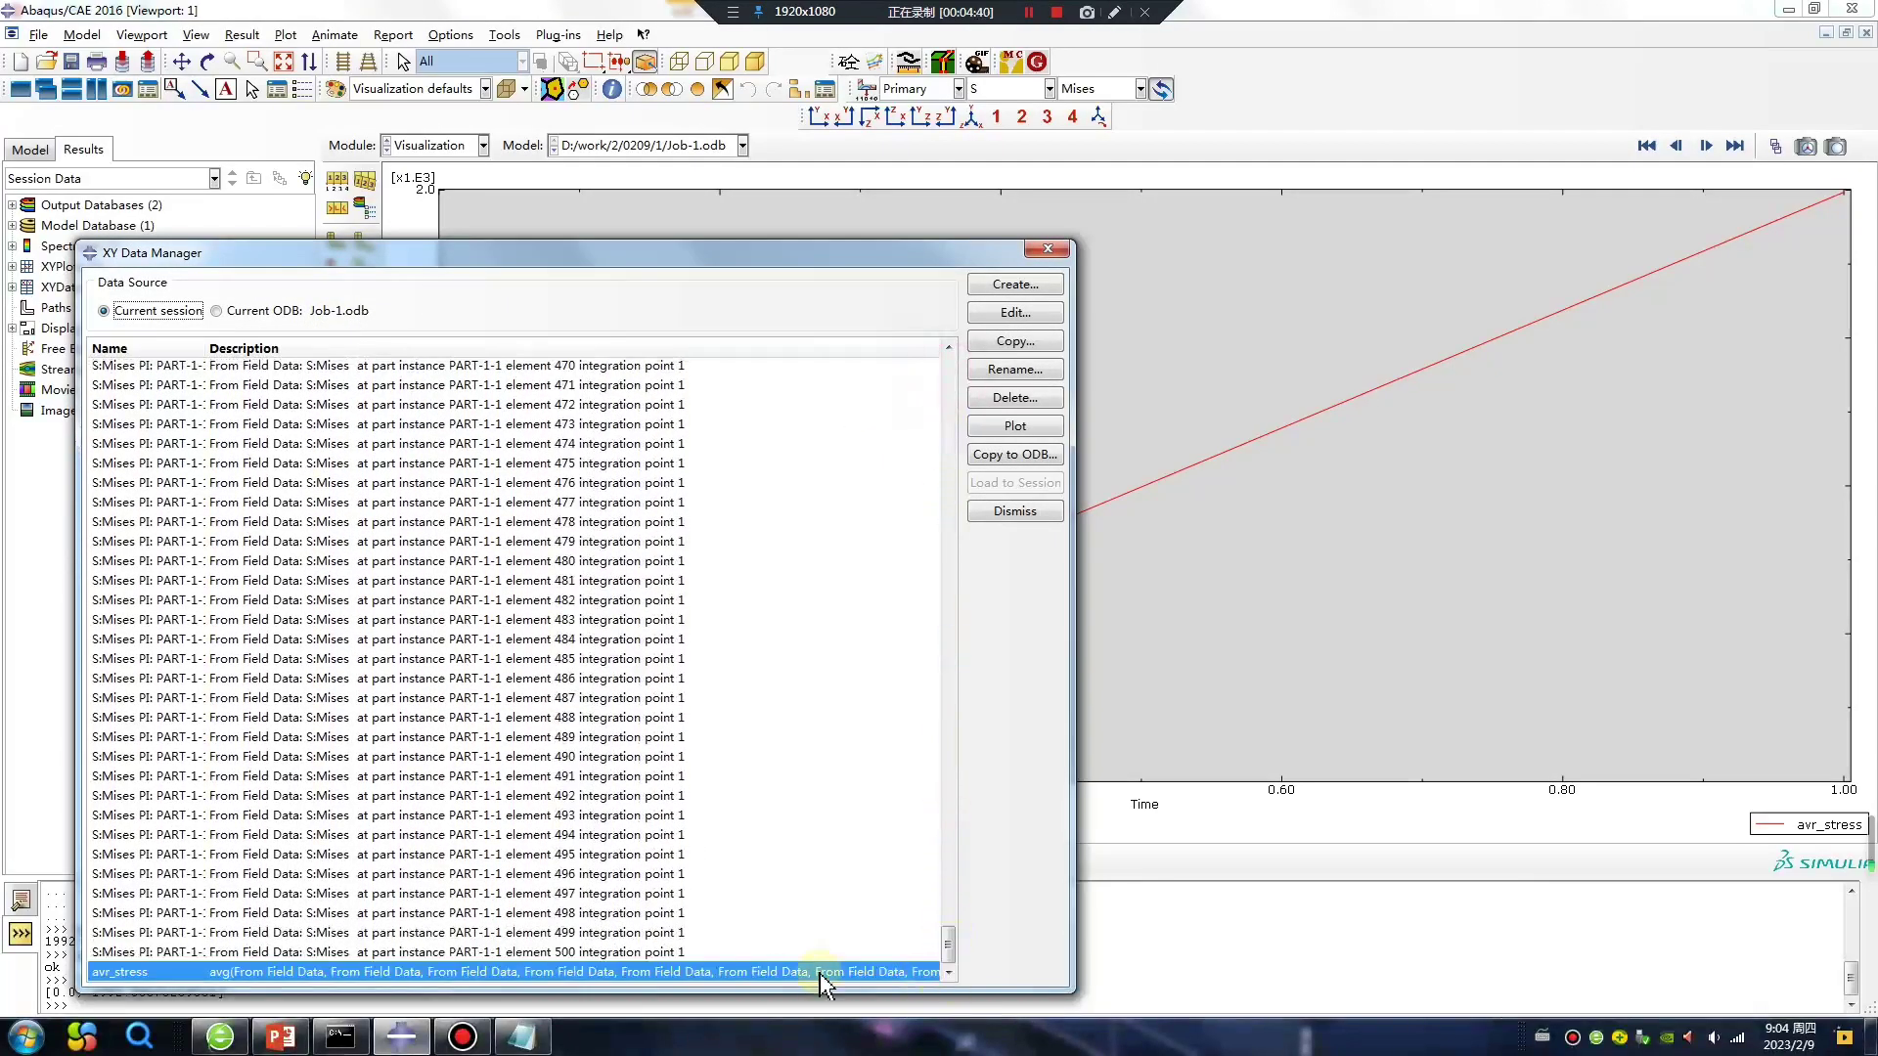
pyautogui.doubleClick(669, 972)
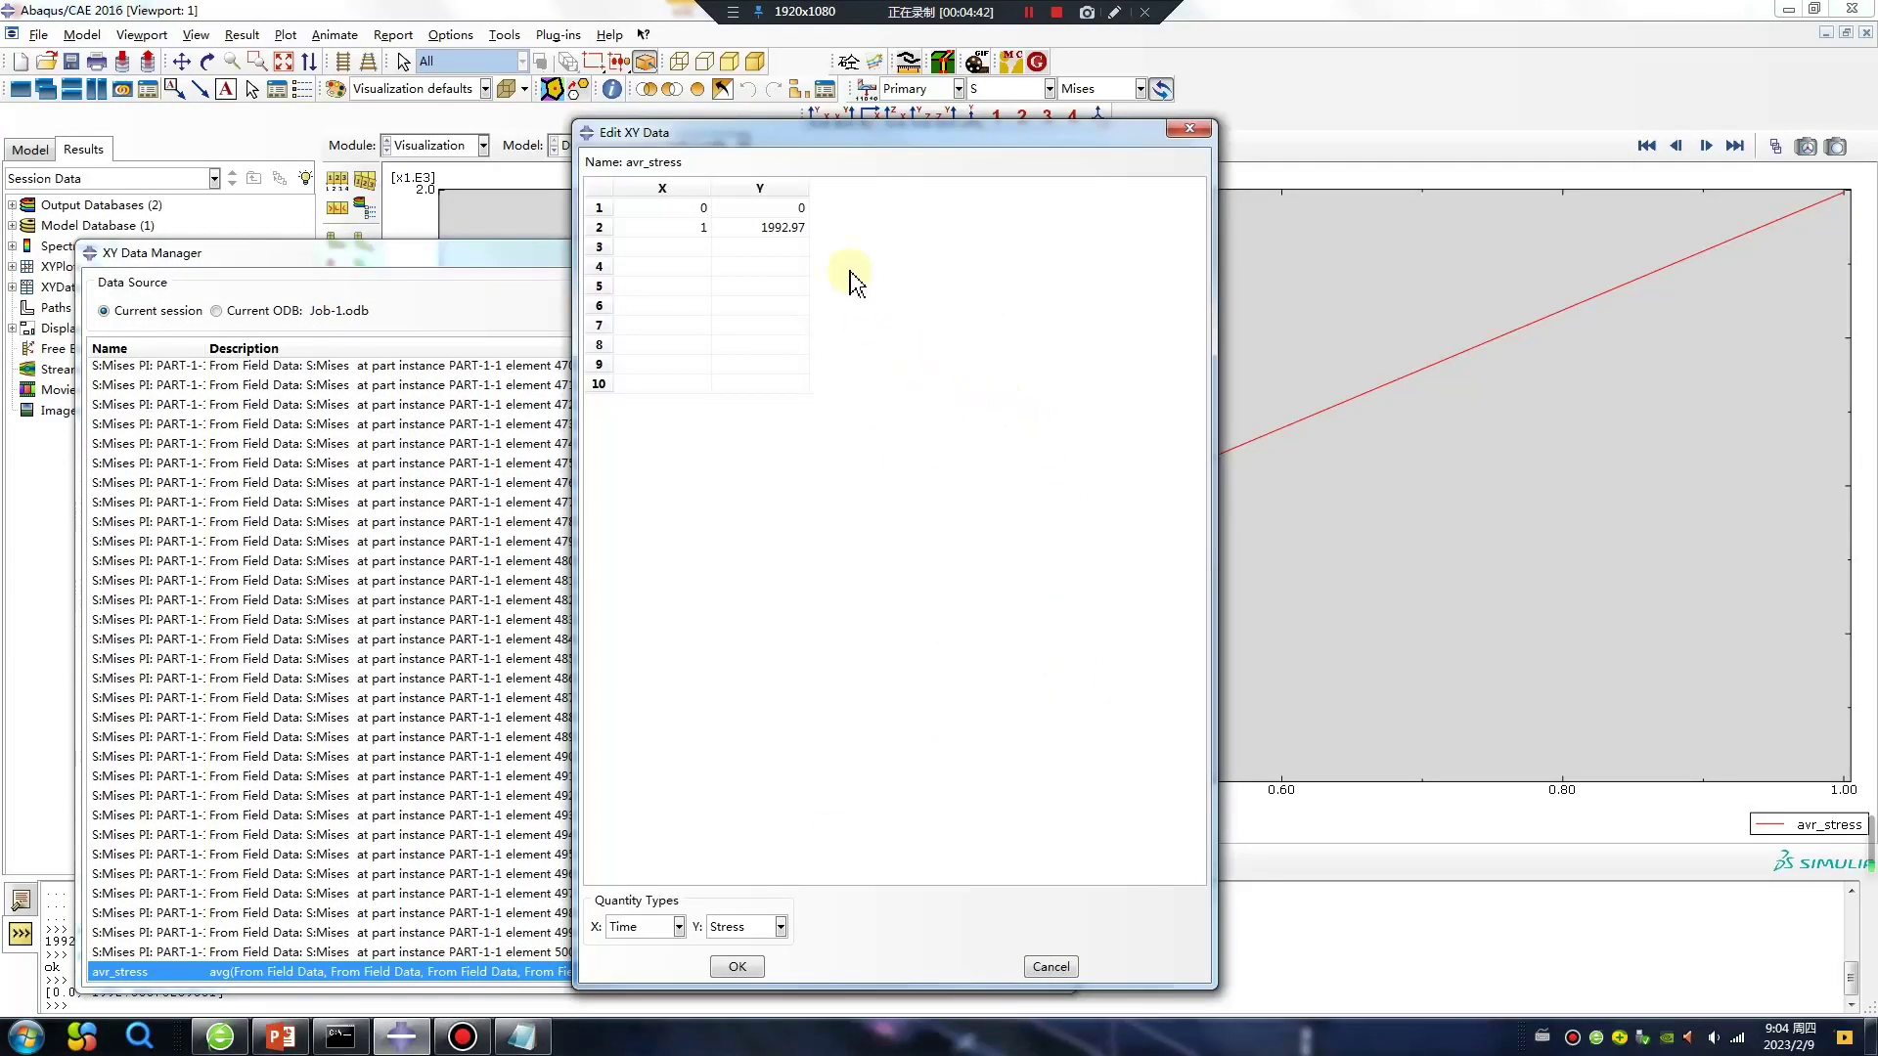
pyautogui.doubleClick(776, 231)
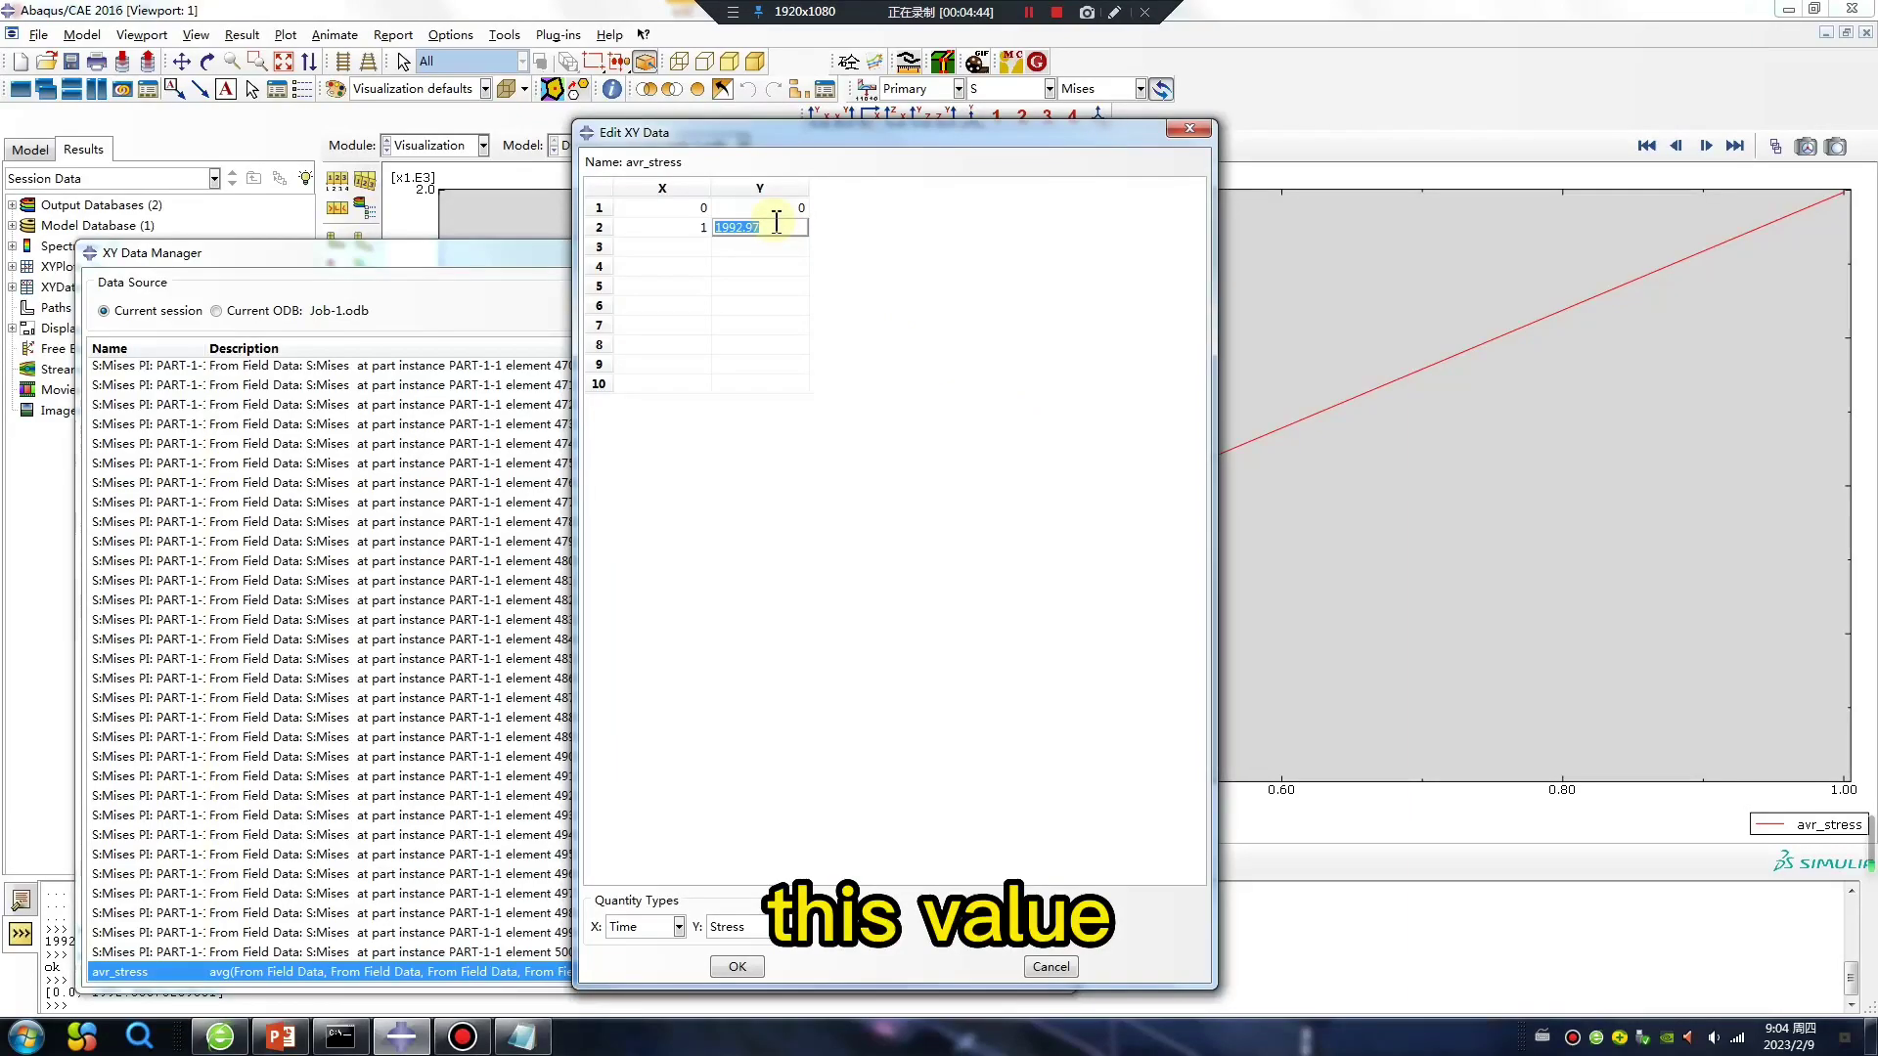
# Move the XY Data Manager aside and compare the curve's final stress value with the last list_mises value in the command line
pyautogui.moveTo(508, 254); pyautogui.dragTo(1668, 326)
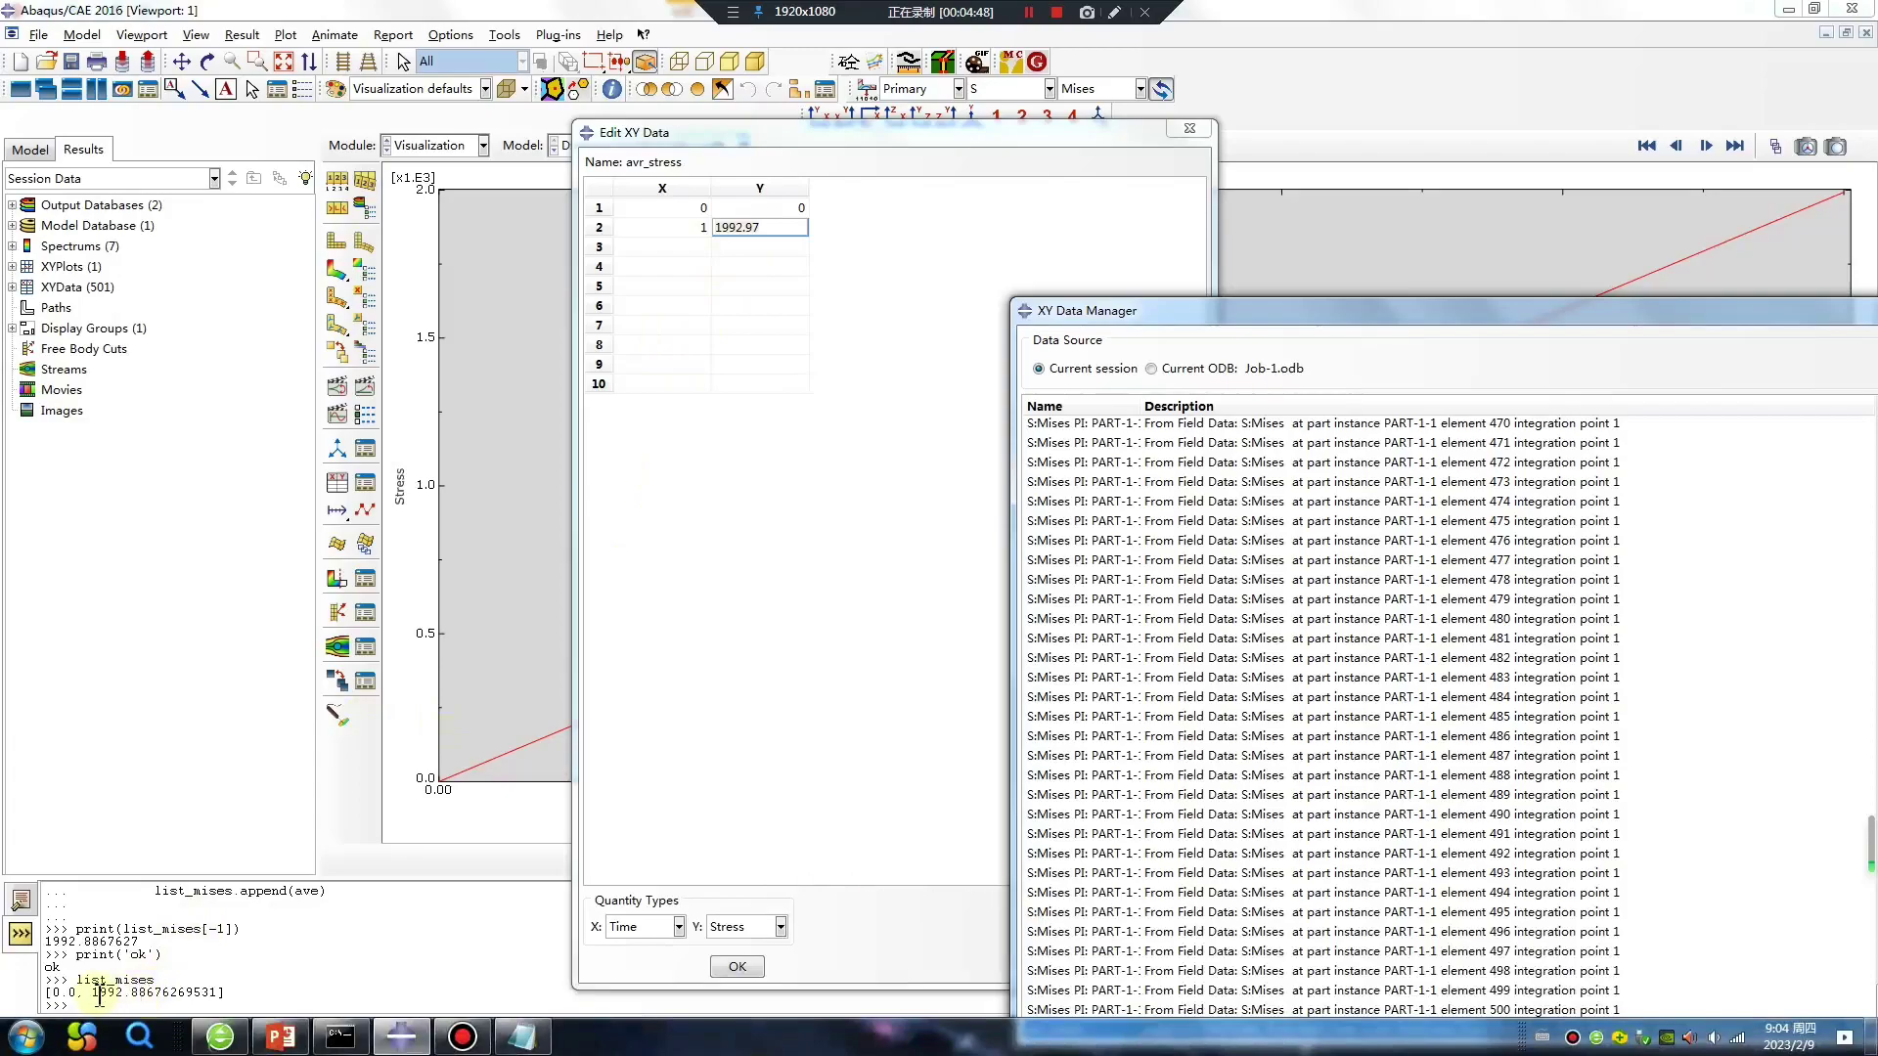
pyautogui.click(769, 229)
pyautogui.doubleClick(735, 229)
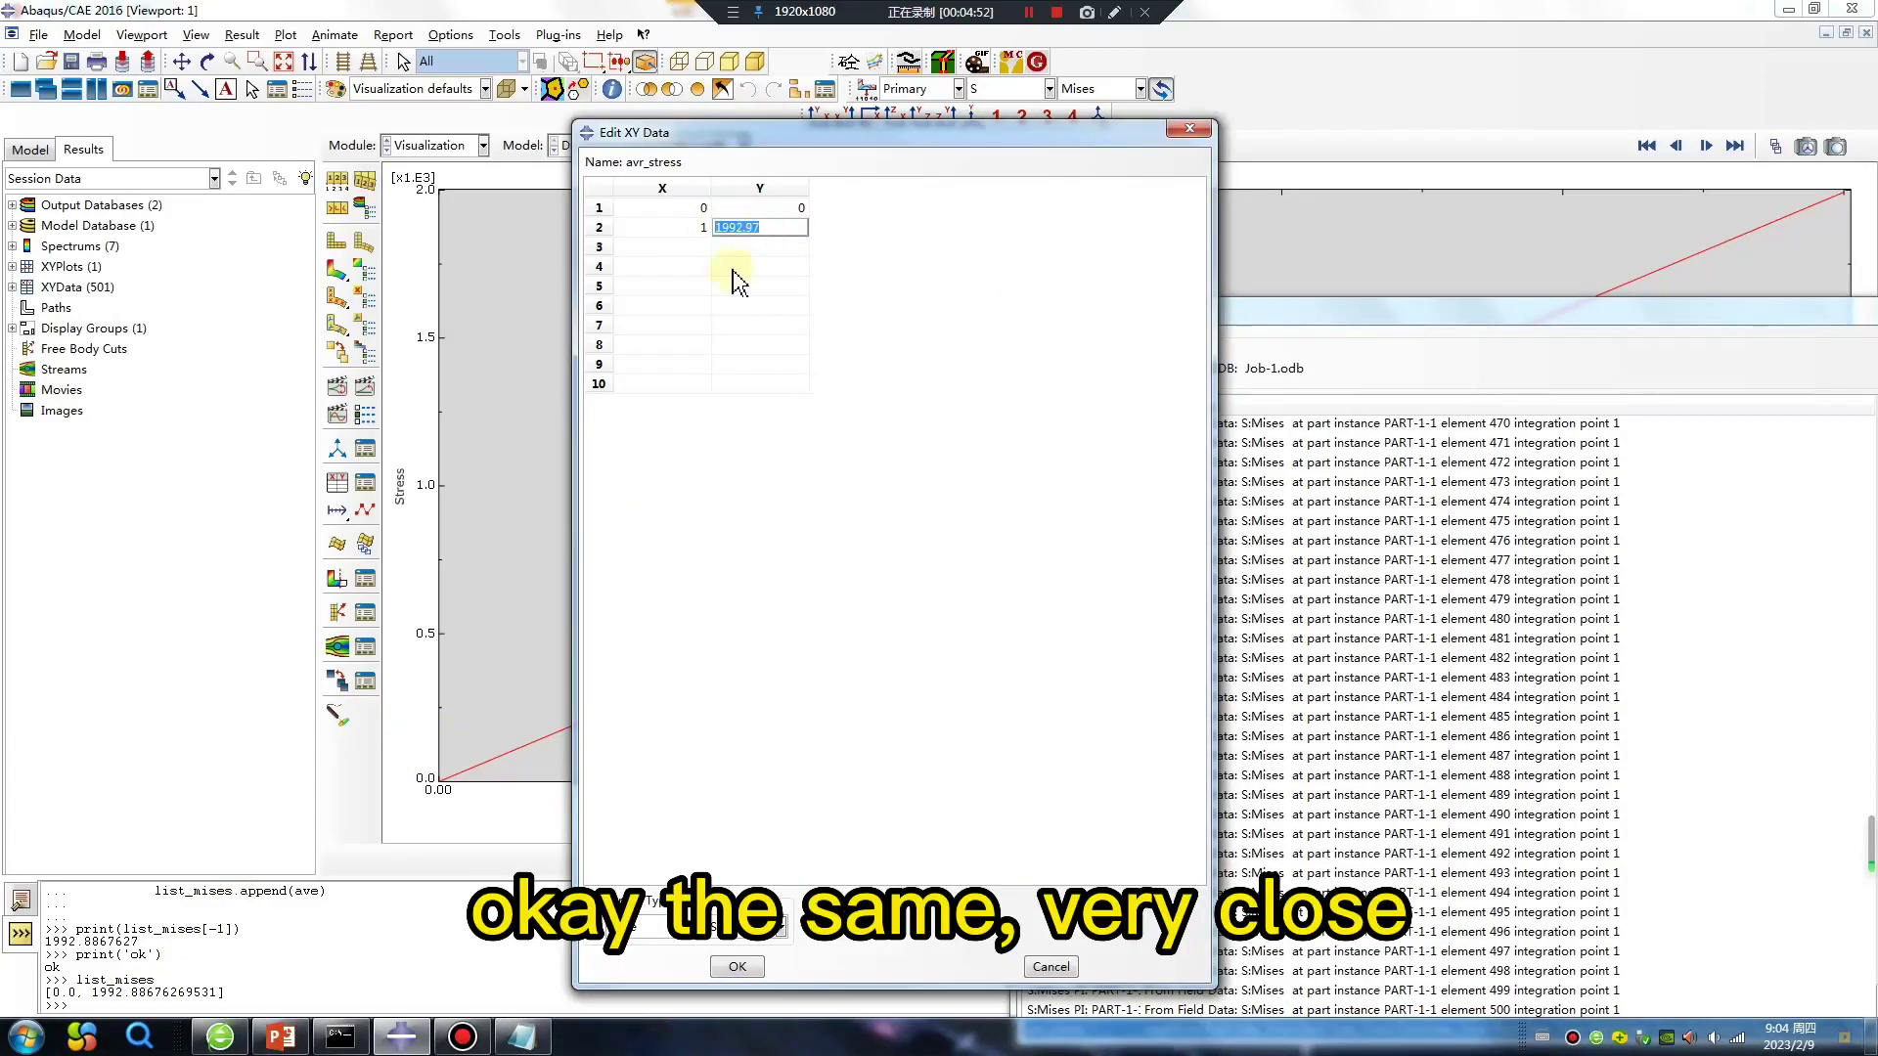
pyautogui.moveTo(93, 993); pyautogui.dragTo(206, 991)
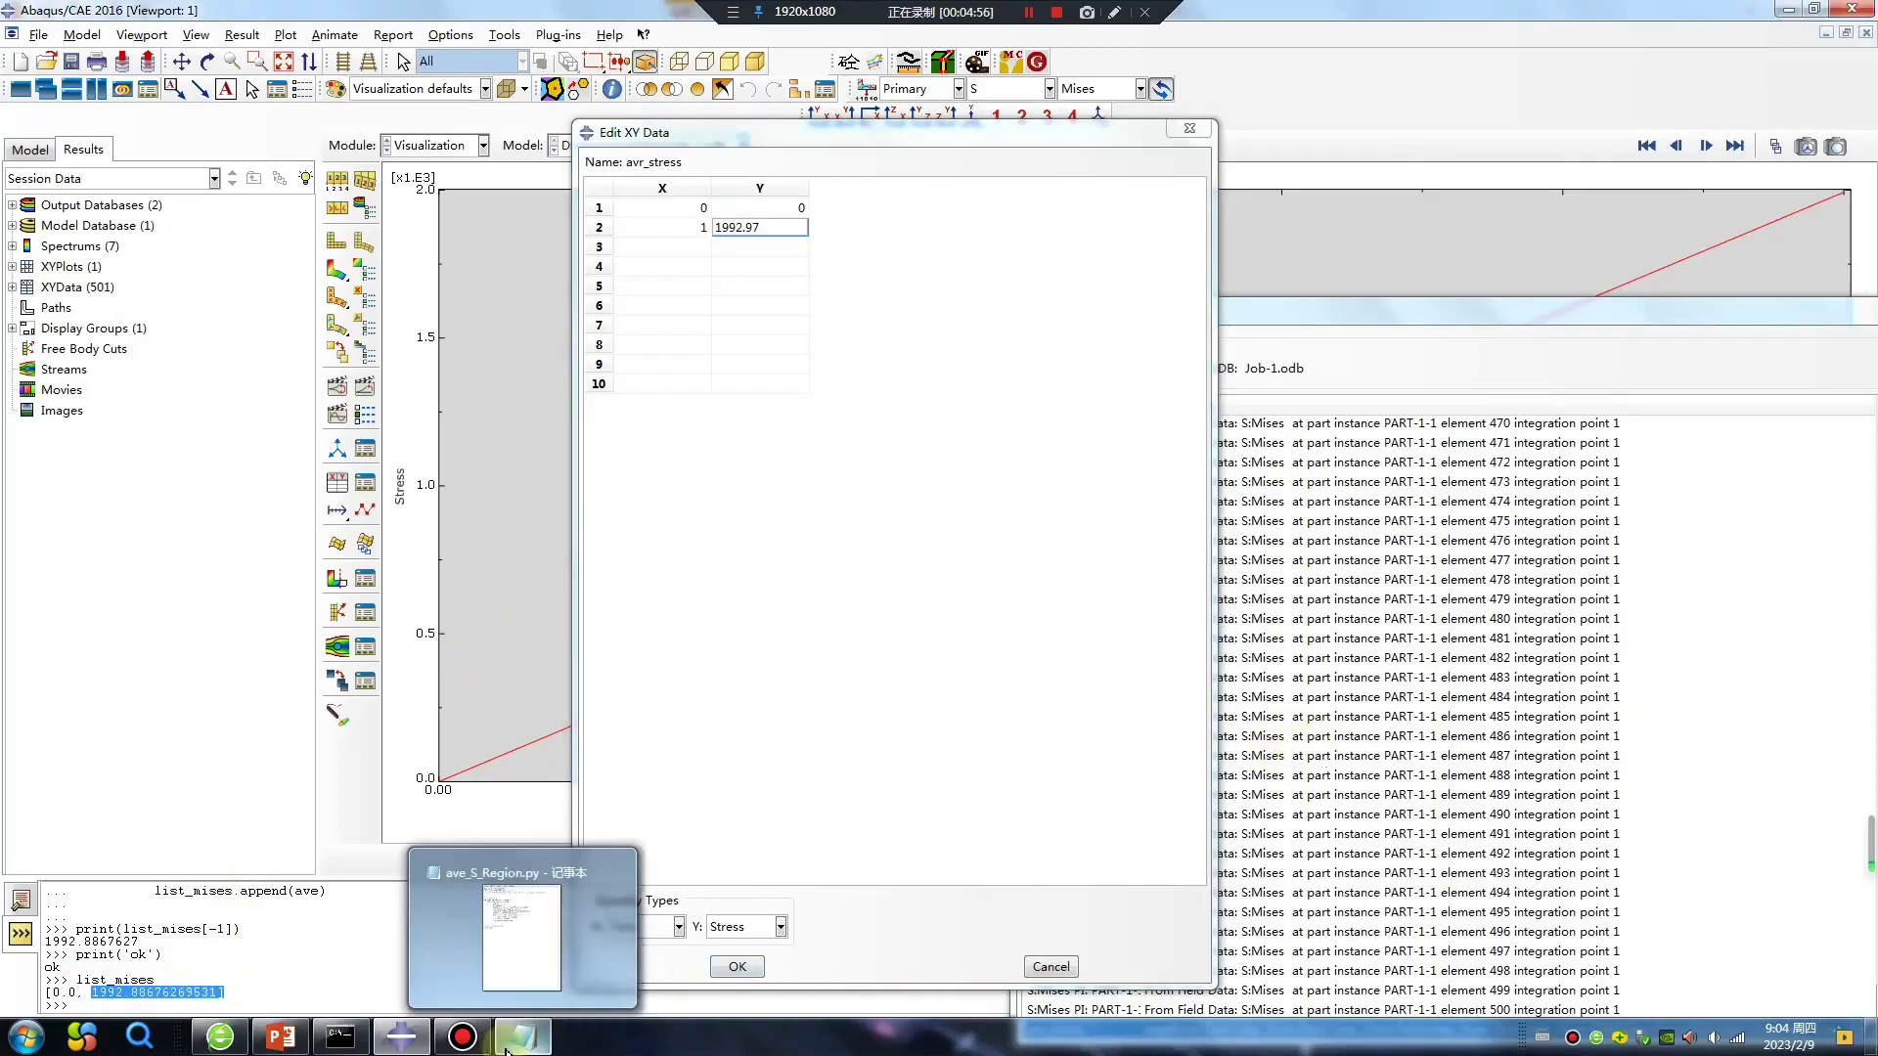
# Bring up the ave_S_Region.py script, view the address of its CAEMaster/average-stress-script GitHub repository in the browser, and minimize the browser
pyautogui.hotkey('alt', 'Tab')
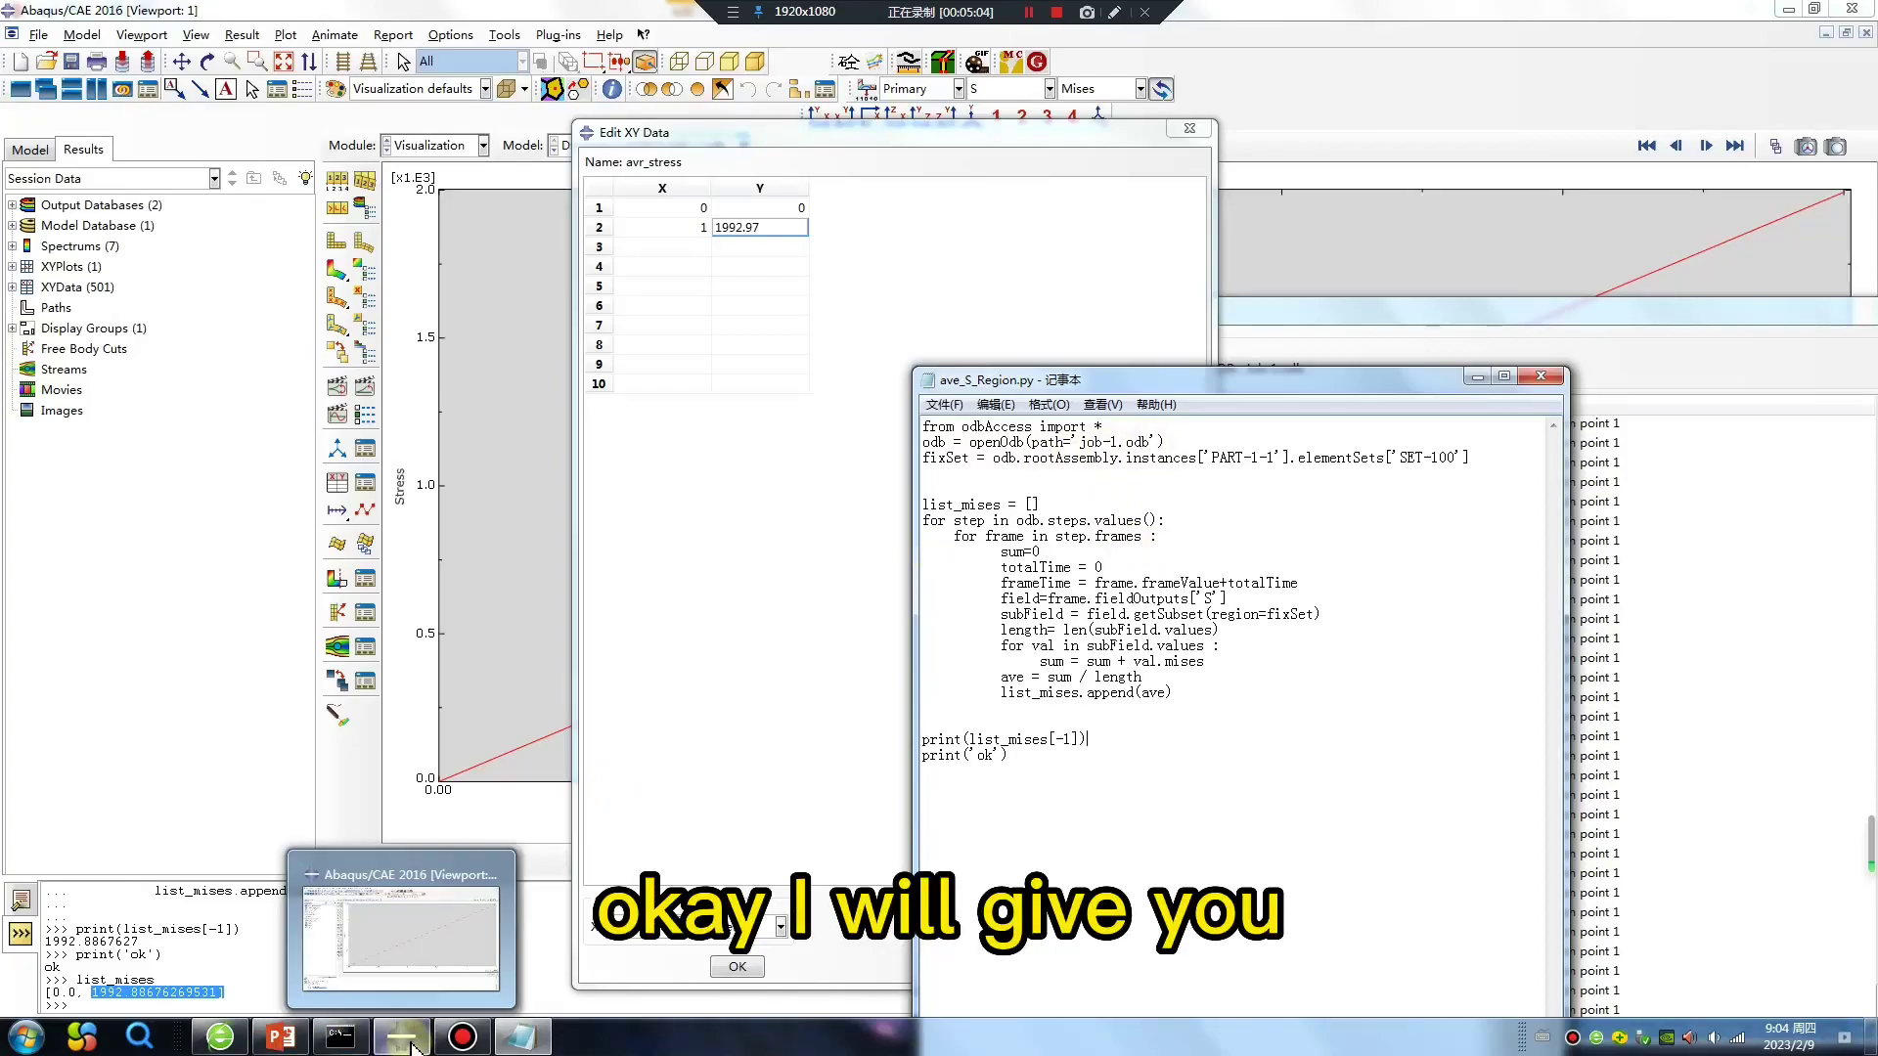
pyautogui.click(224, 1039)
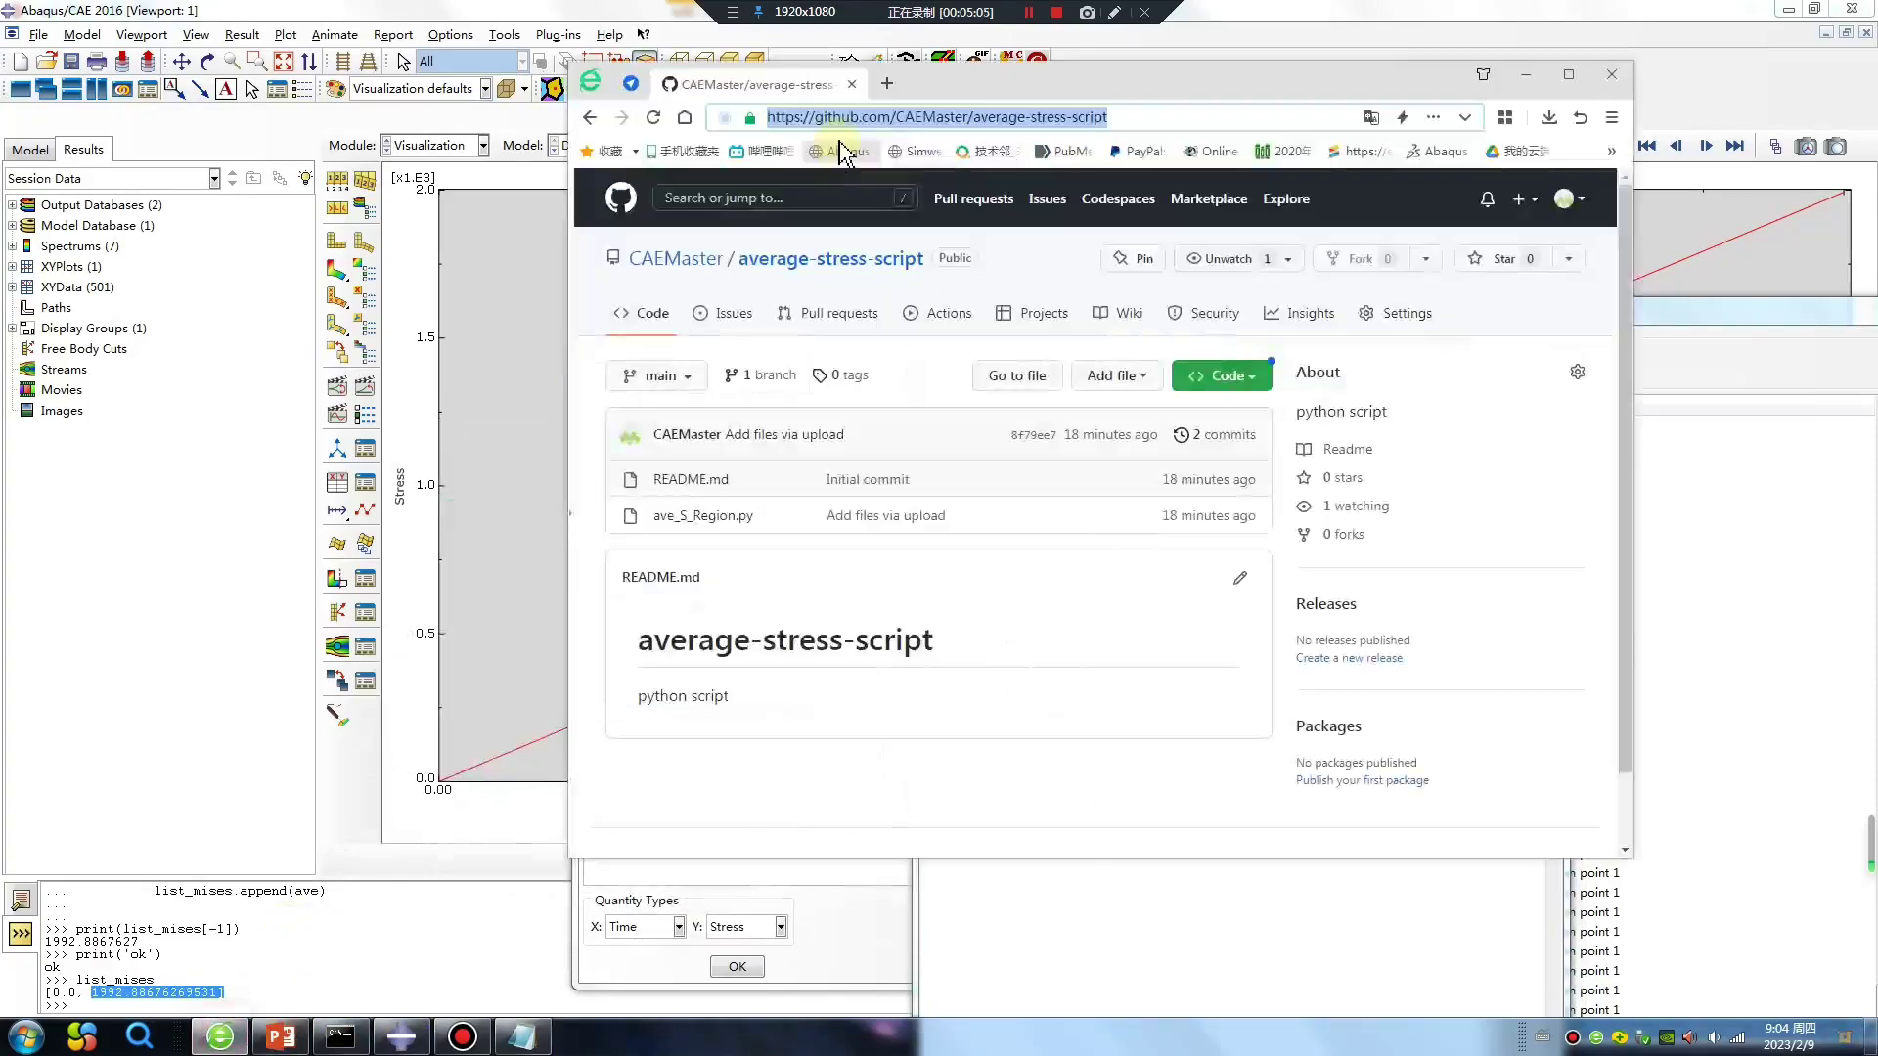
pyautogui.click(1118, 118)
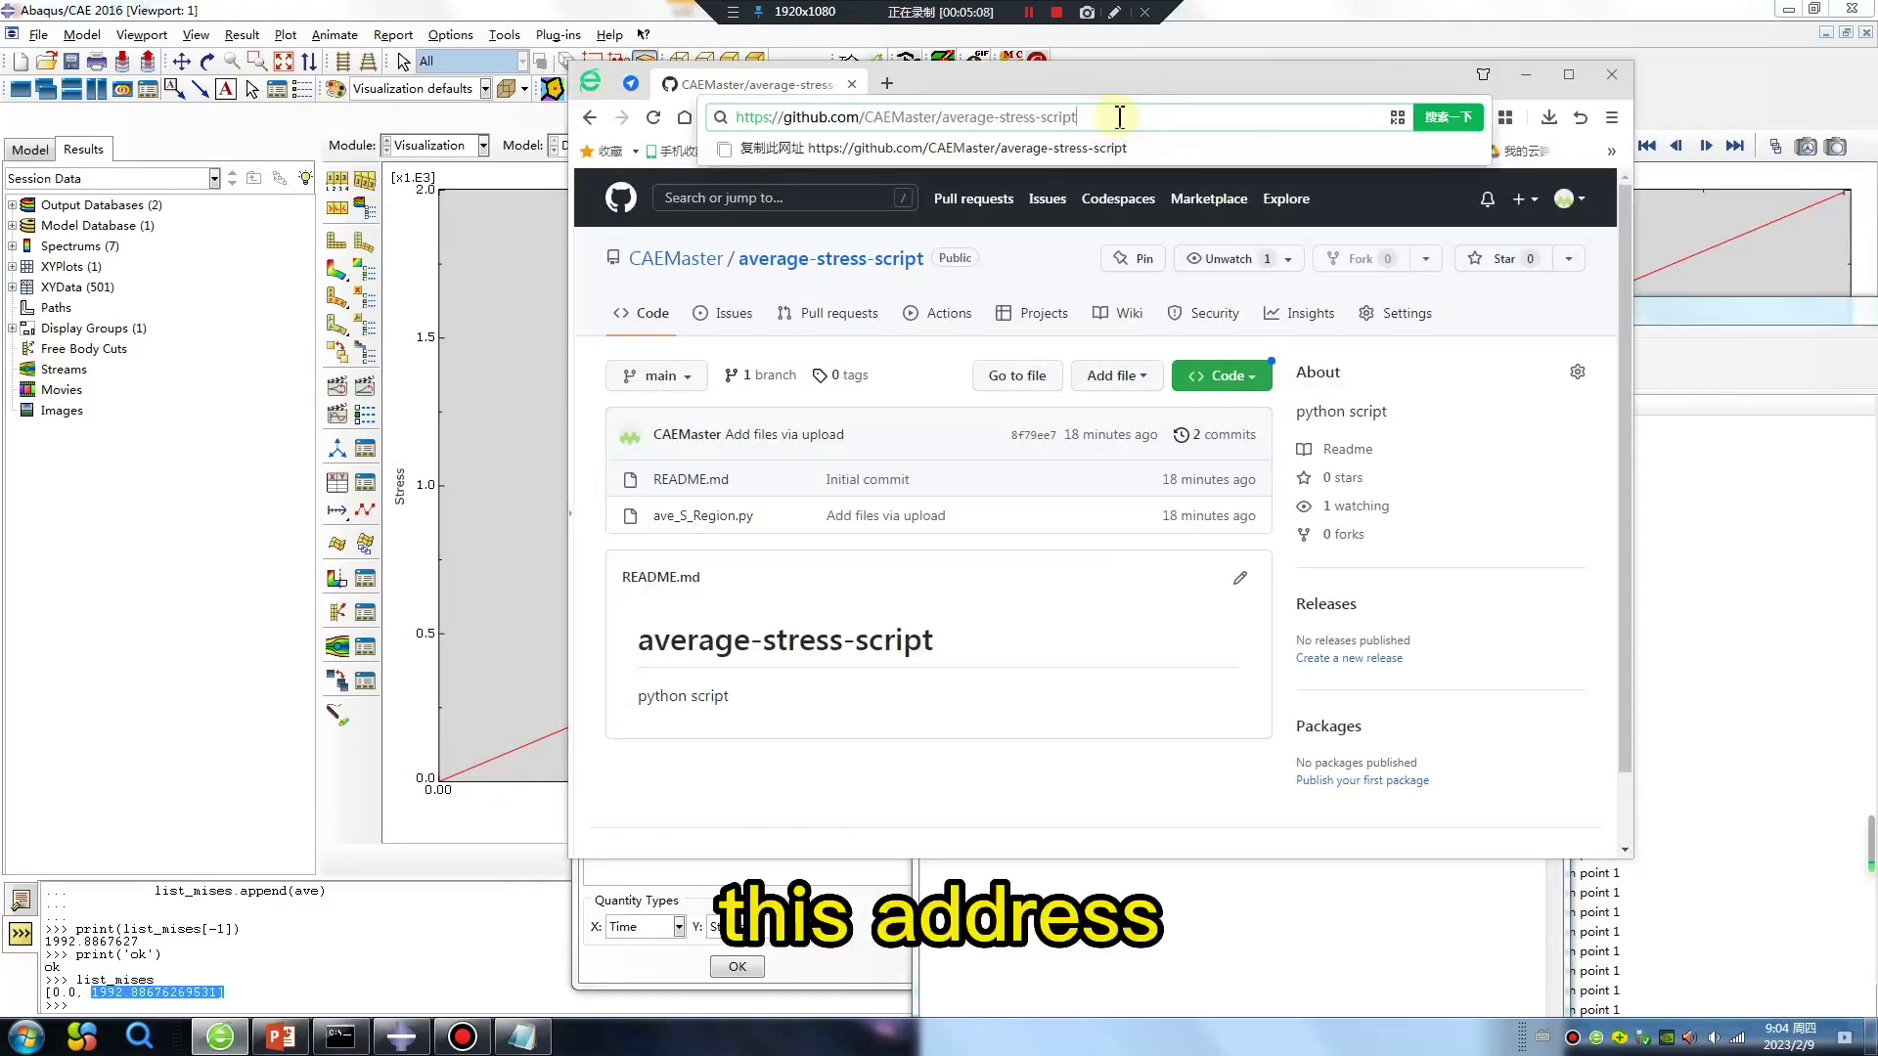
pyautogui.click(1525, 75)
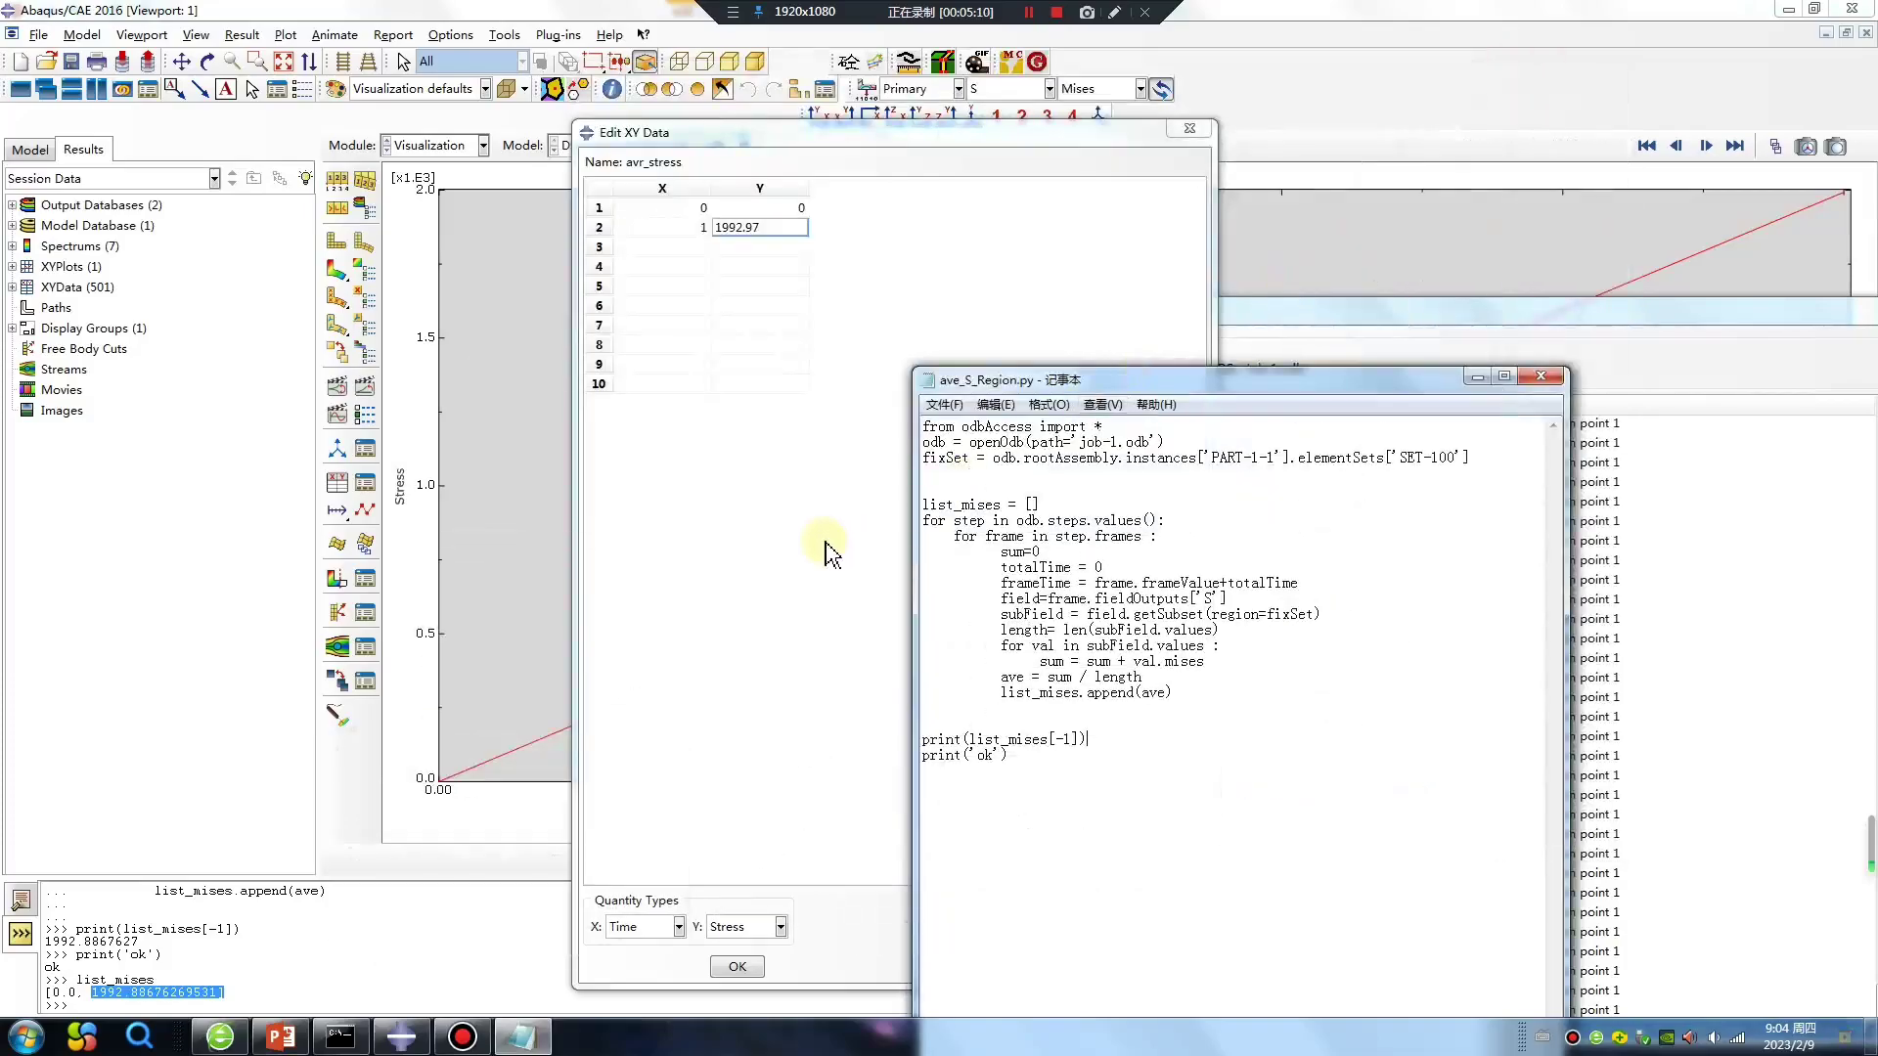